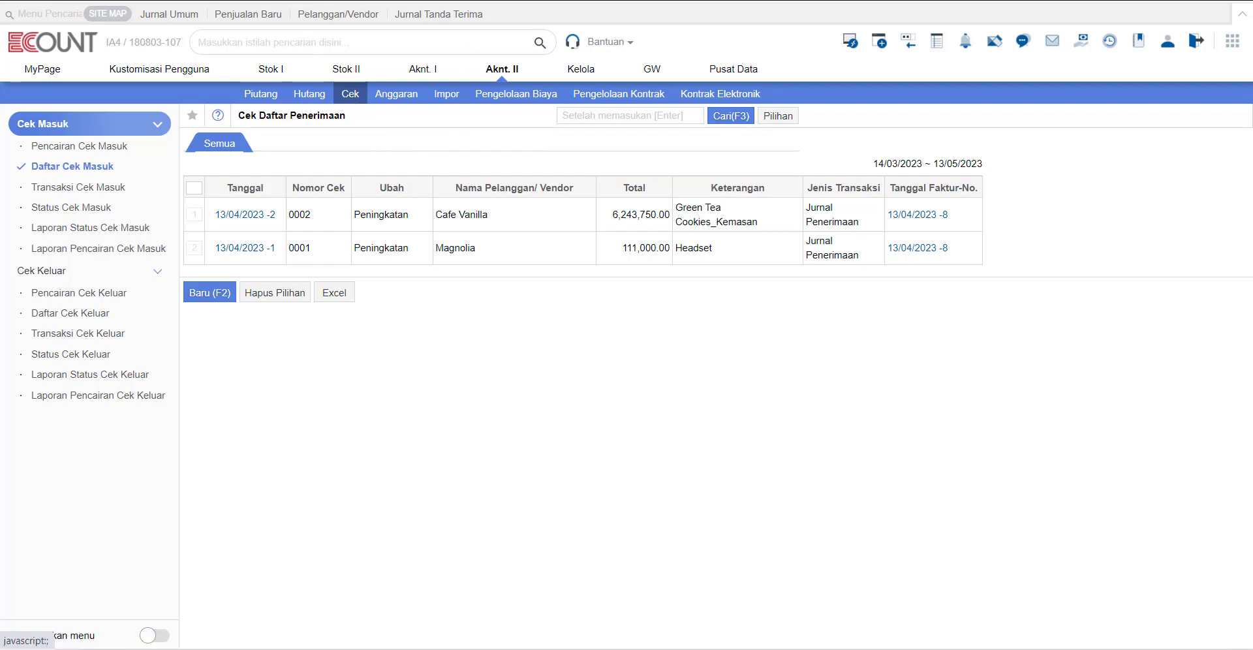
Step: In Faktur Penjualan I, set the due date of the Magnolia invoice's receivable to 13/05/2023 and save the invoice
{"action": "left_click", "coordinate": [427, 70]}
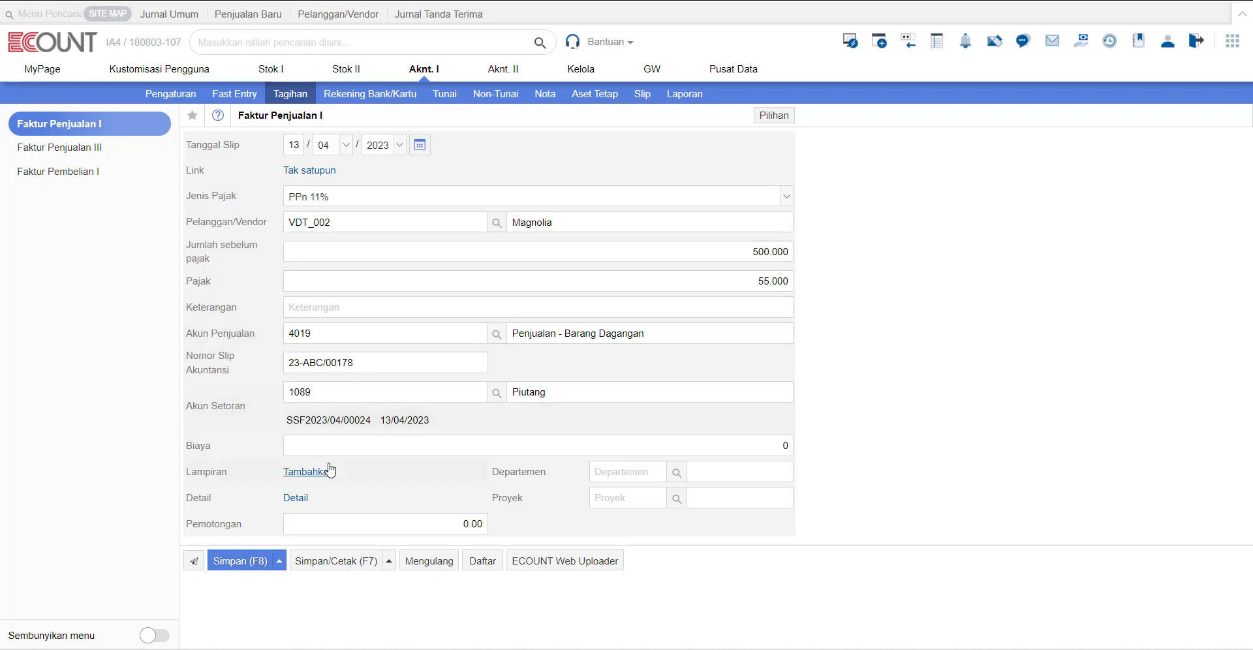
{"action": "left_click", "coordinate": [342, 421]}
{"action": "left_click", "coordinate": [492, 418]}
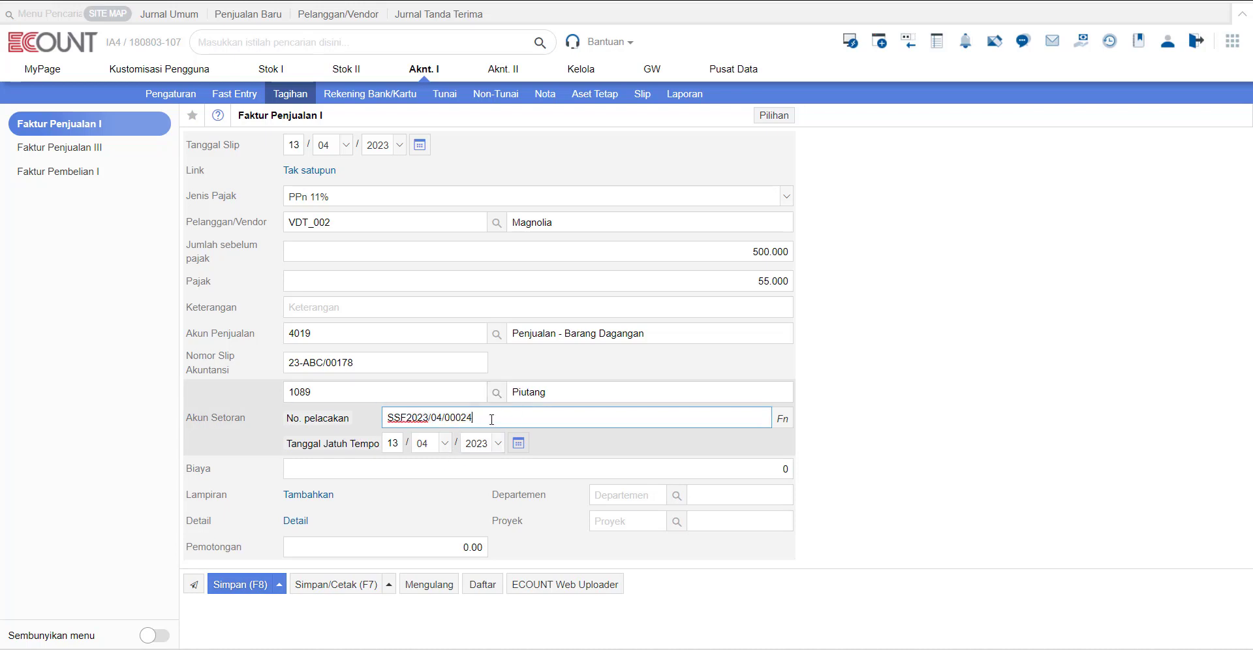
{"action": "left_click", "coordinate": [425, 443]}
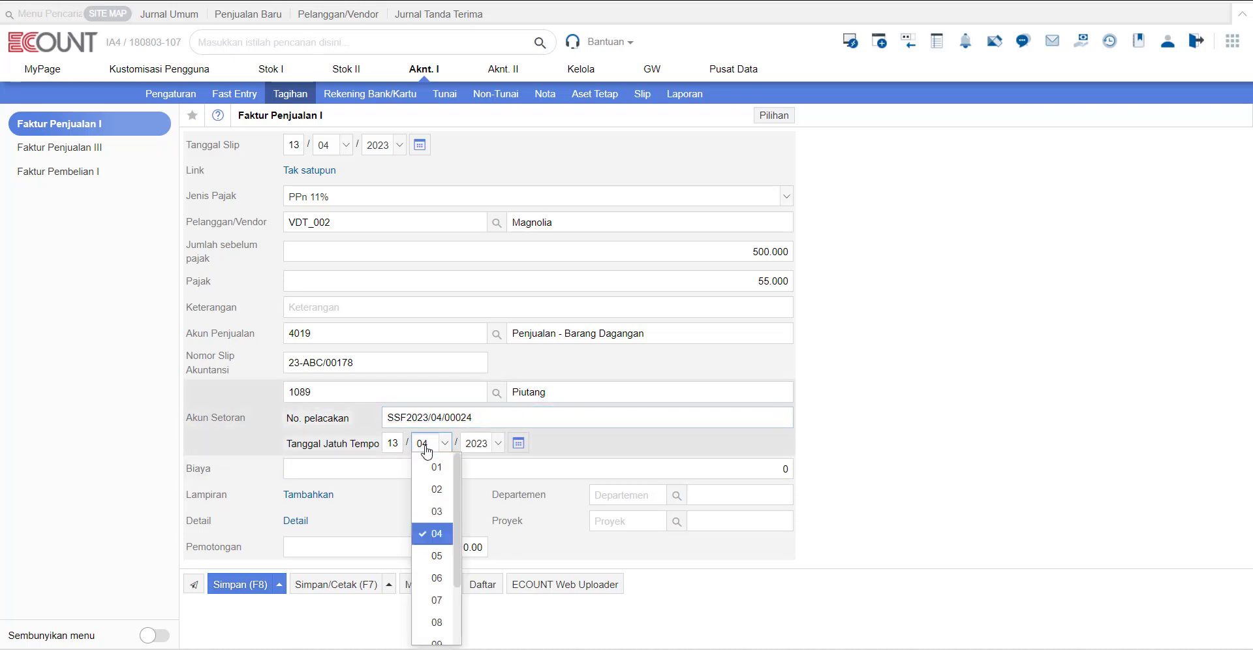
{"action": "left_click", "coordinate": [435, 557]}
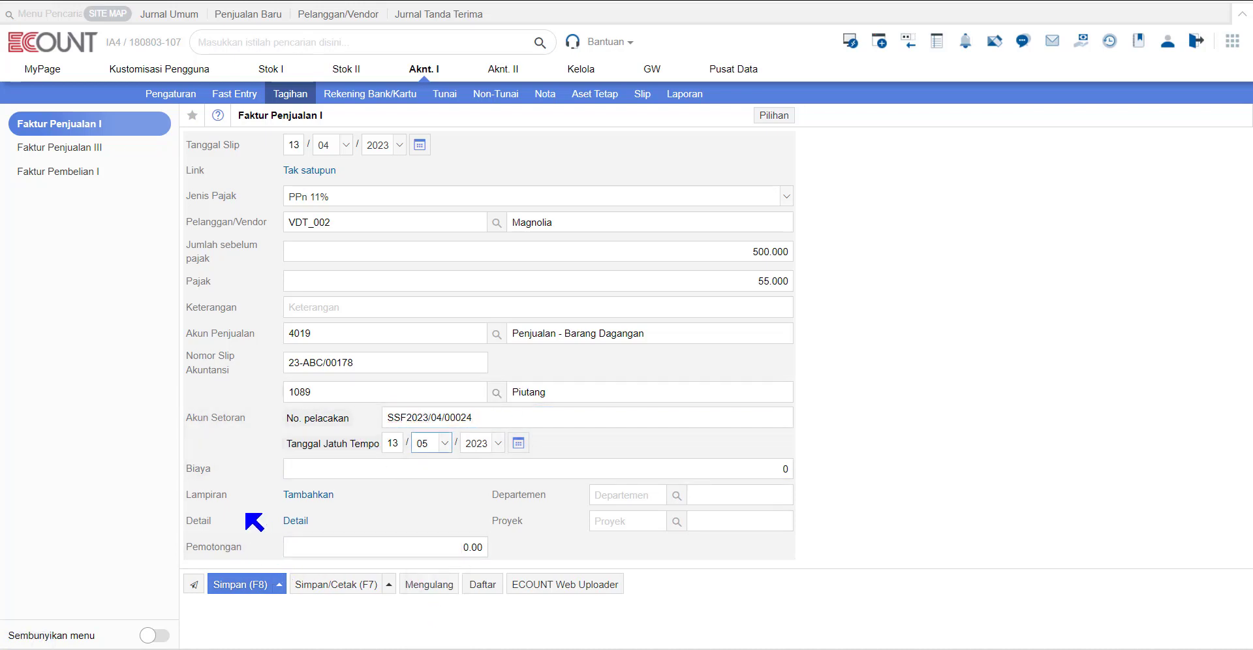
{"action": "left_click", "coordinate": [238, 592]}
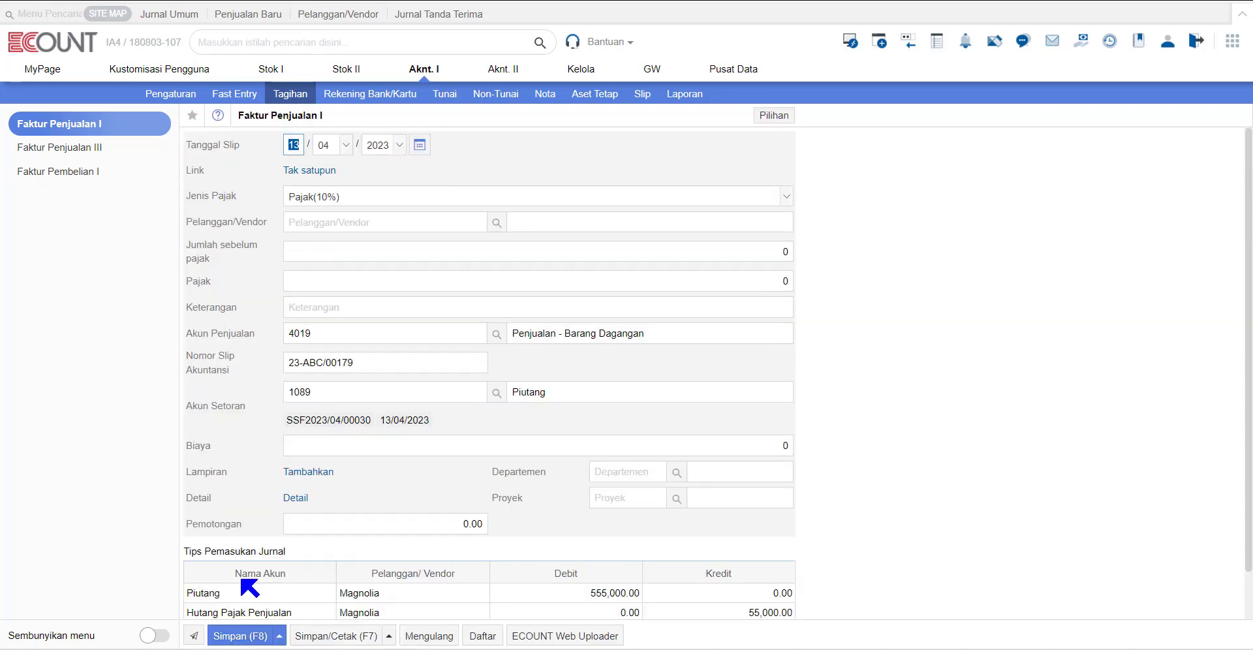
Step: In Pembayaran Piutang Baru, select Magnolia's receivable SSF2023/04/00024 and start a receipt journal for it
{"action": "left_click", "coordinate": [508, 71]}
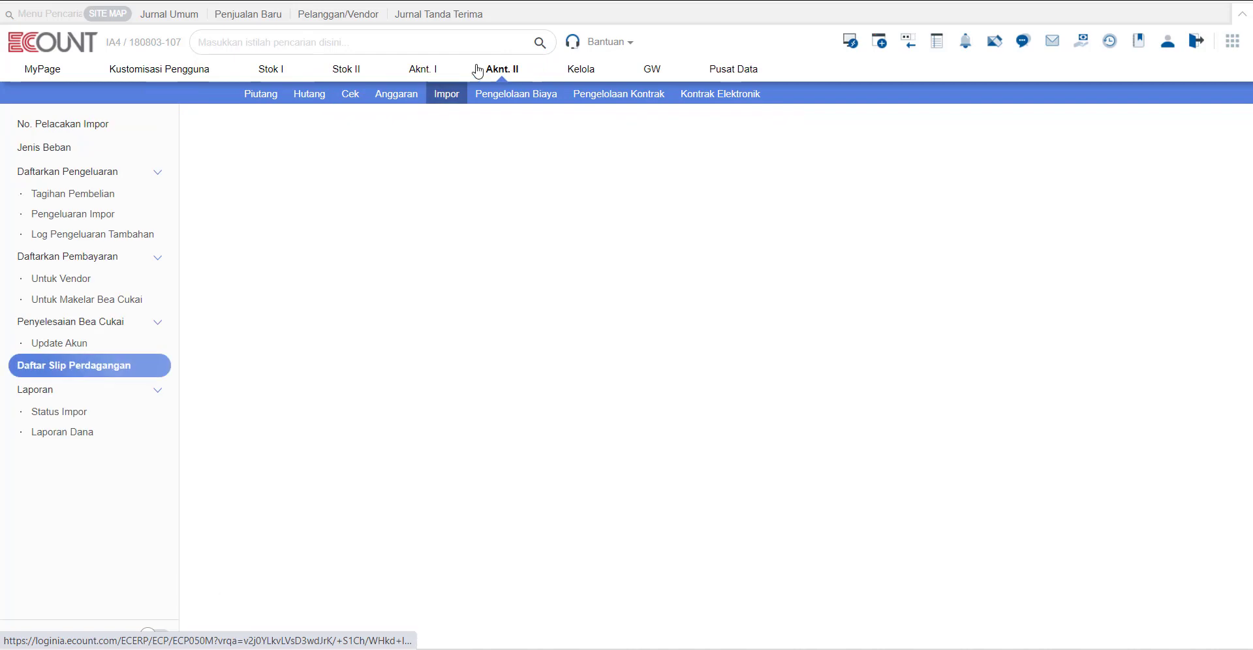
{"action": "left_click", "coordinate": [268, 96]}
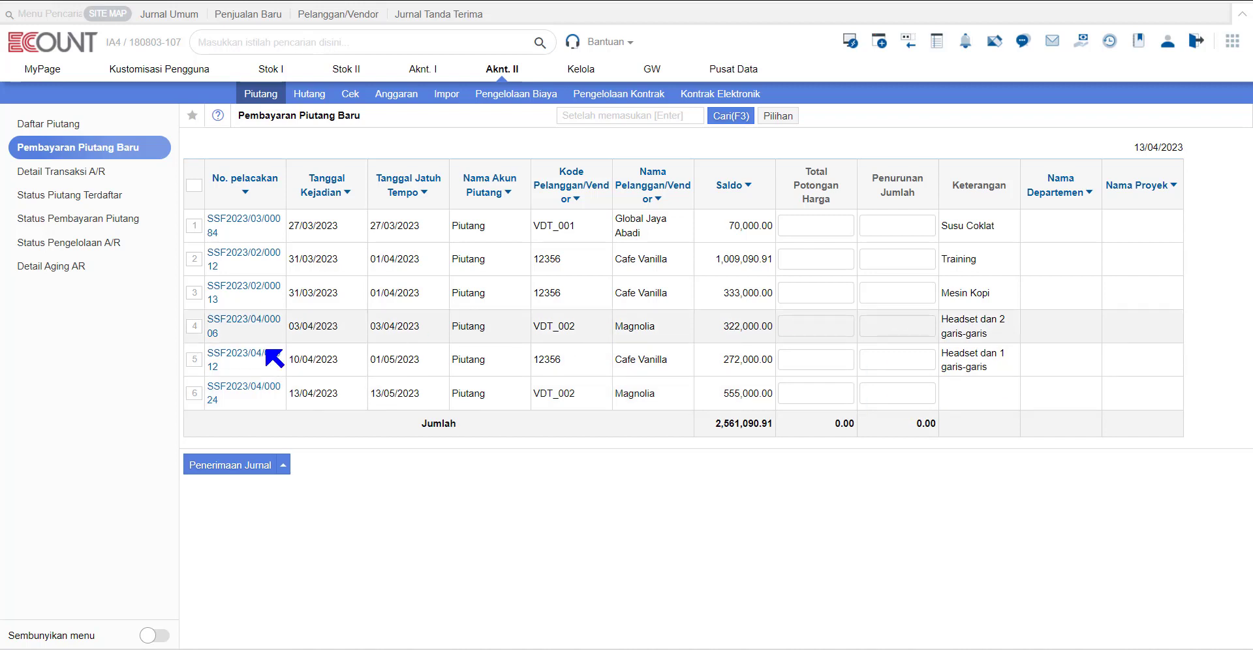
{"action": "left_click", "coordinate": [195, 394]}
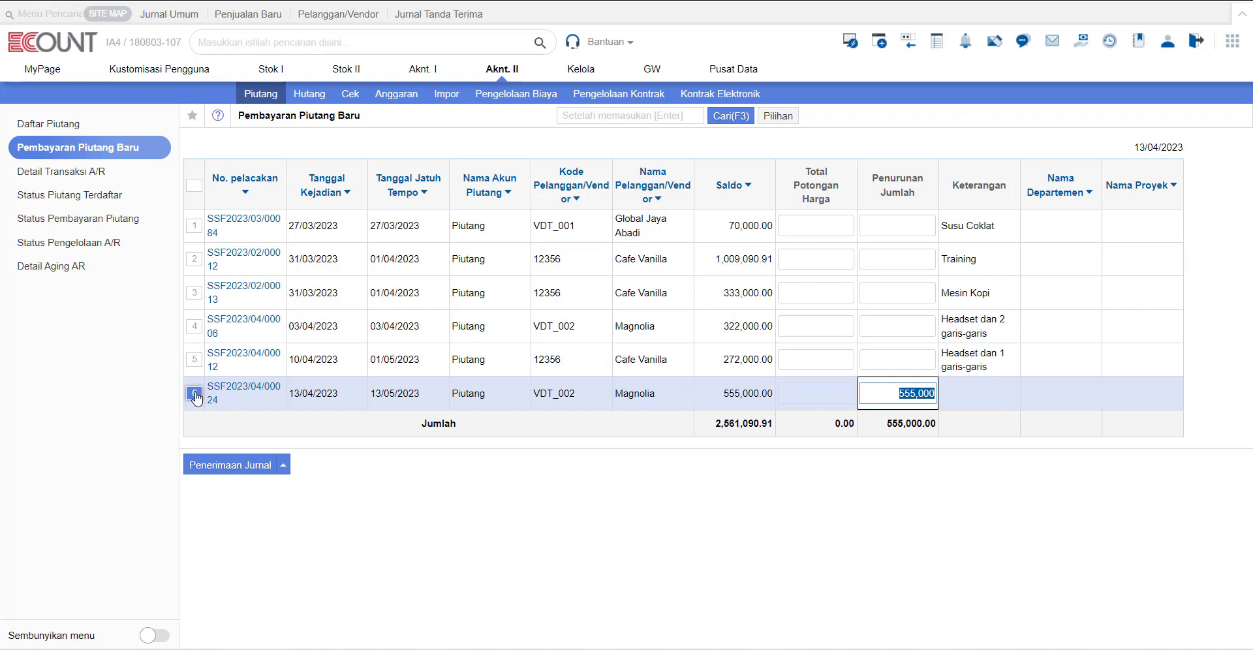
{"action": "left_click", "coordinate": [938, 396]}
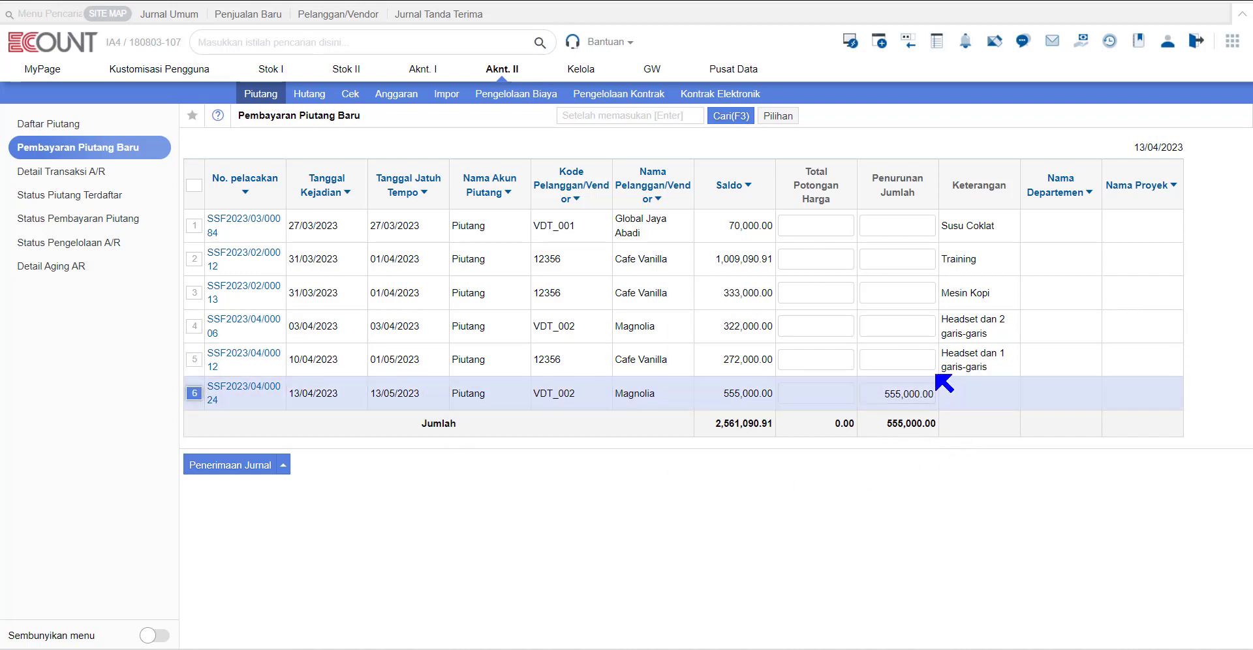
{"action": "left_click", "coordinate": [235, 465]}
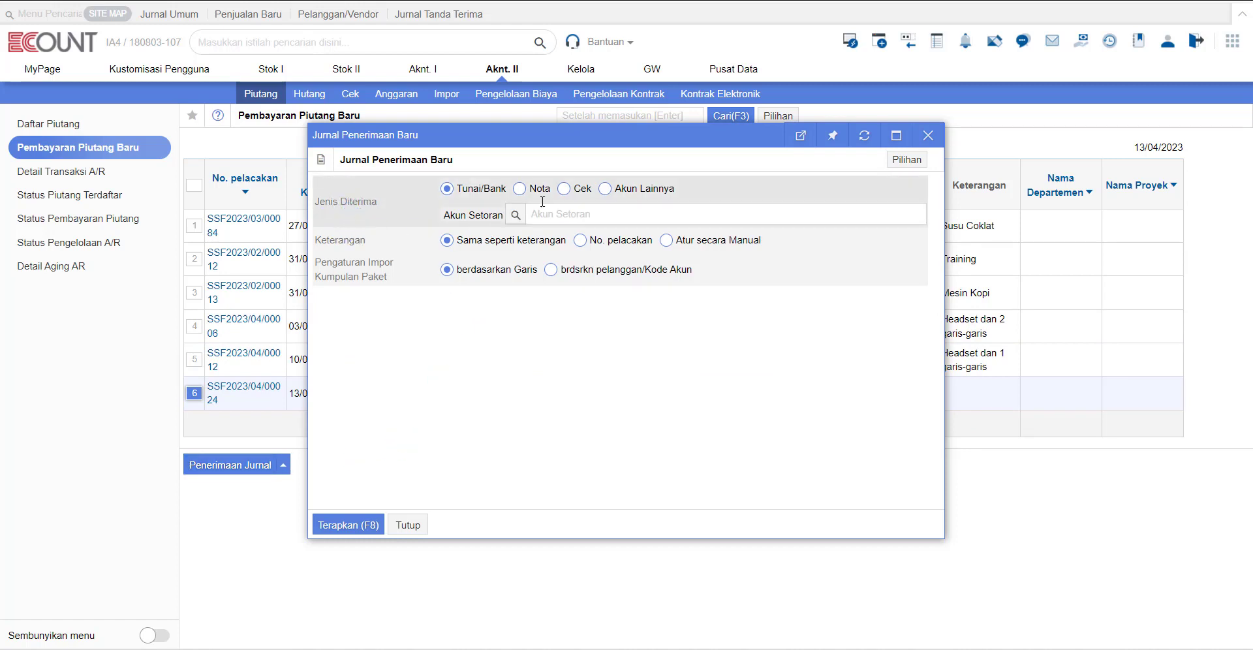
Step: Set the receipt type to Cek with Bank Debit Asia as the deposit account
{"action": "left_click", "coordinate": [577, 190]}
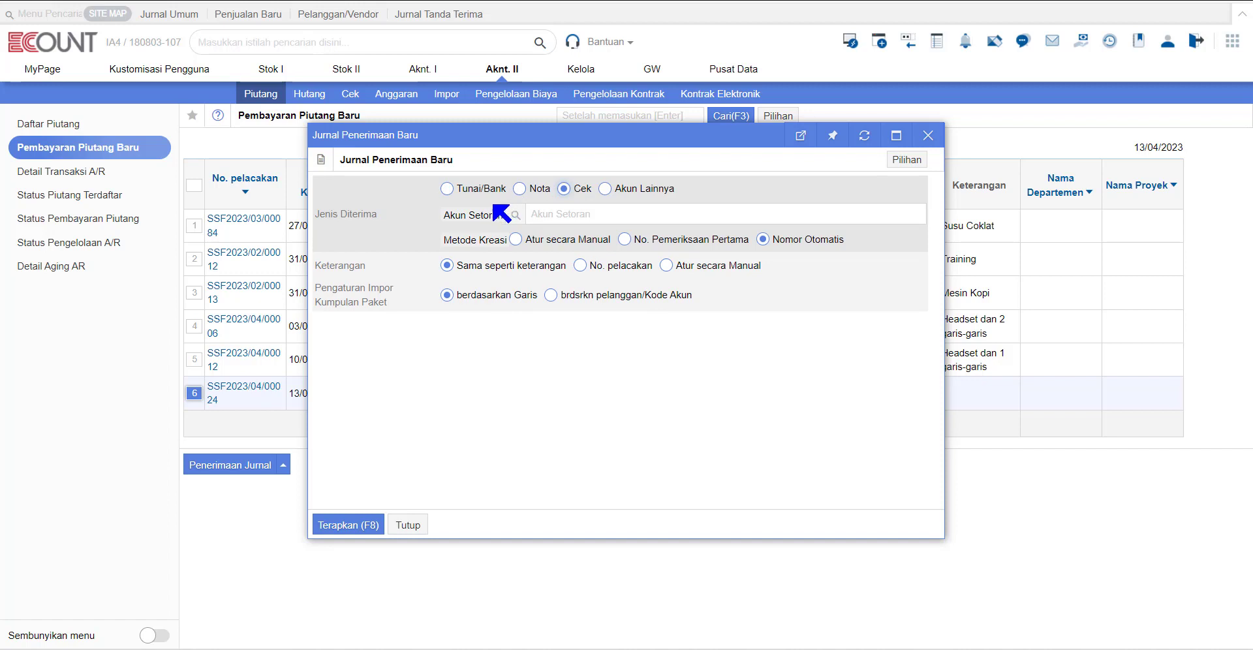
{"action": "left_click", "coordinate": [515, 215]}
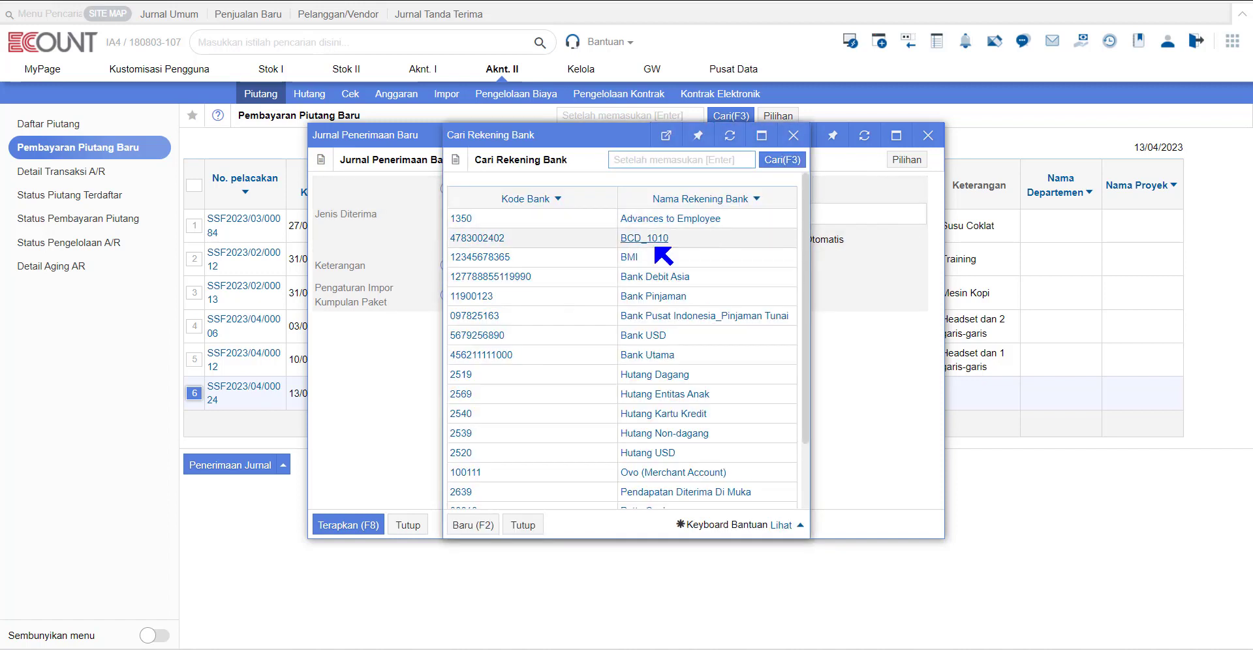
{"action": "left_click", "coordinate": [678, 280]}
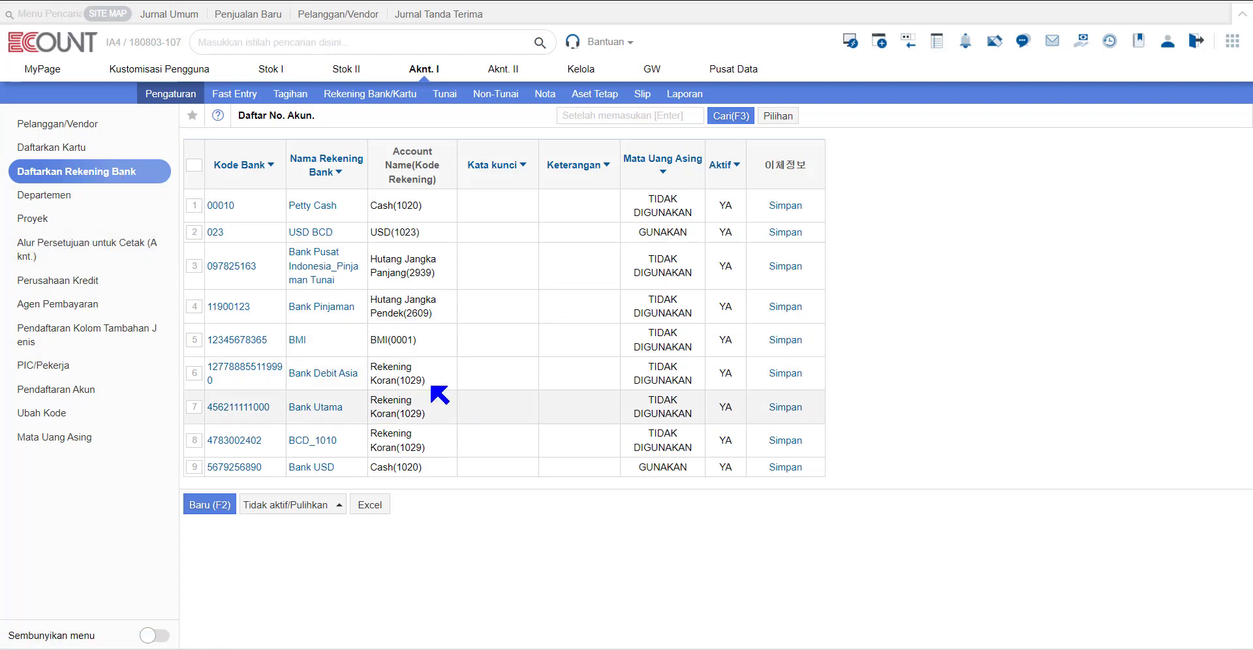
Step: Check which account Bank Debit Asia is linked to and examine the Setoran and Cek settings of account 1029 Rekening Koran
{"action": "left_click_drag", "start_coordinate": [426, 381], "coordinate": [364, 369]}
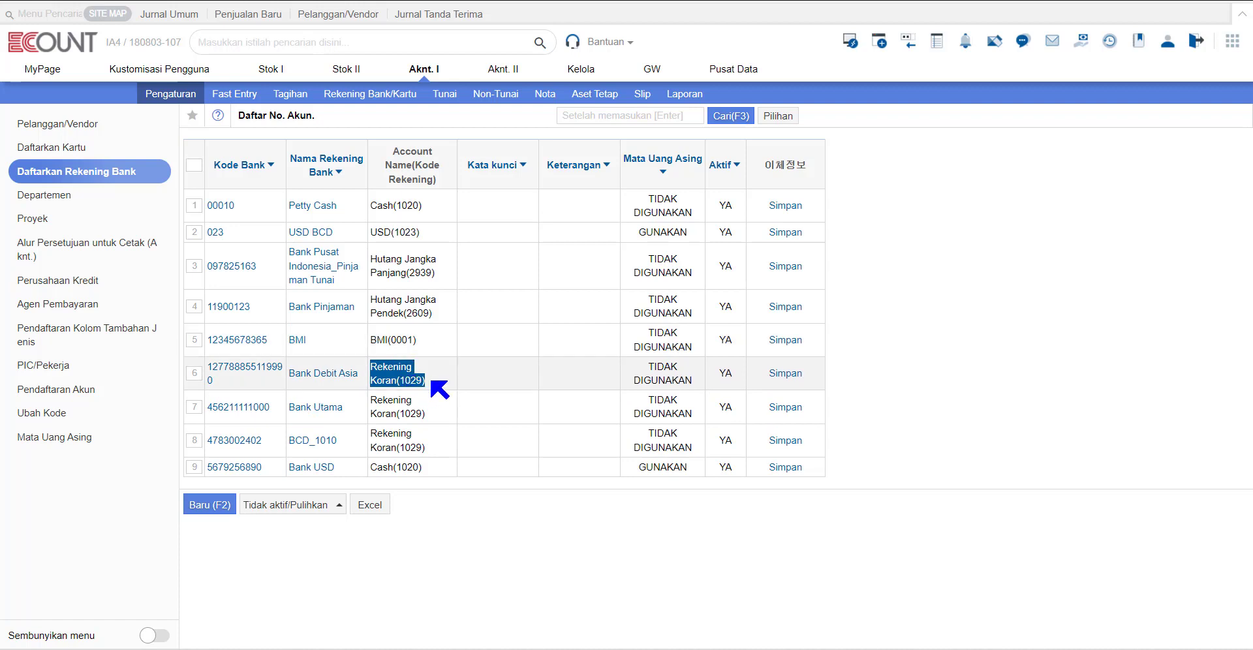
{"action": "left_click", "coordinate": [73, 394]}
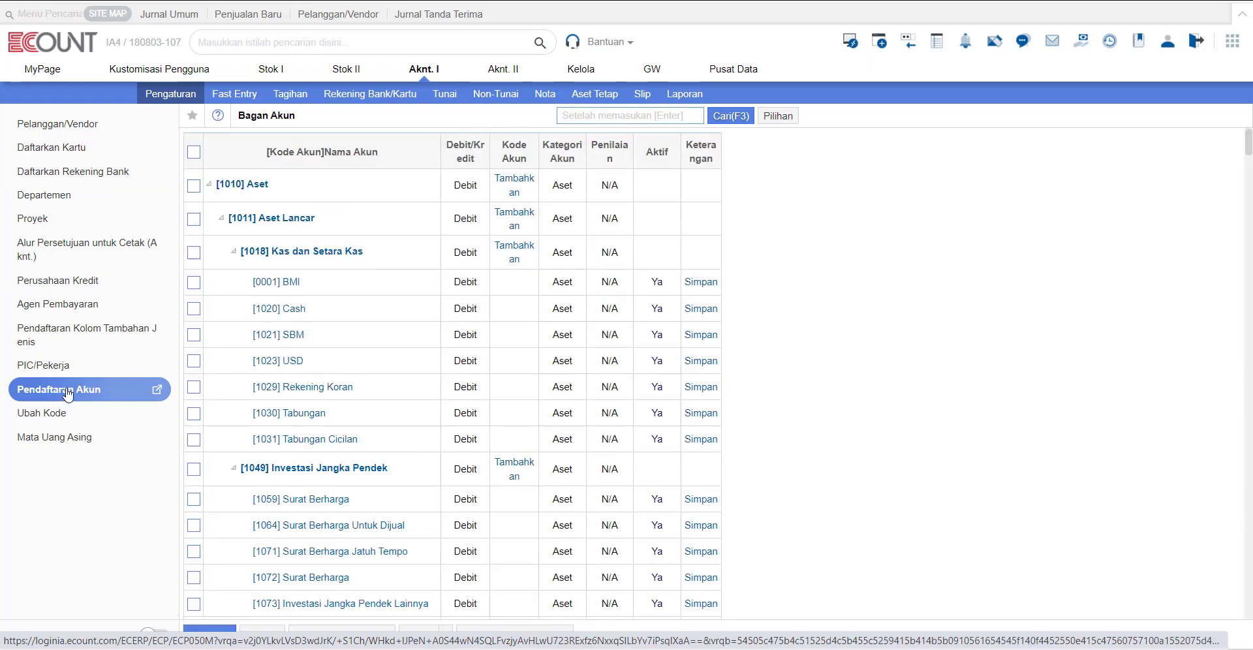
{"action": "left_click", "coordinate": [331, 390]}
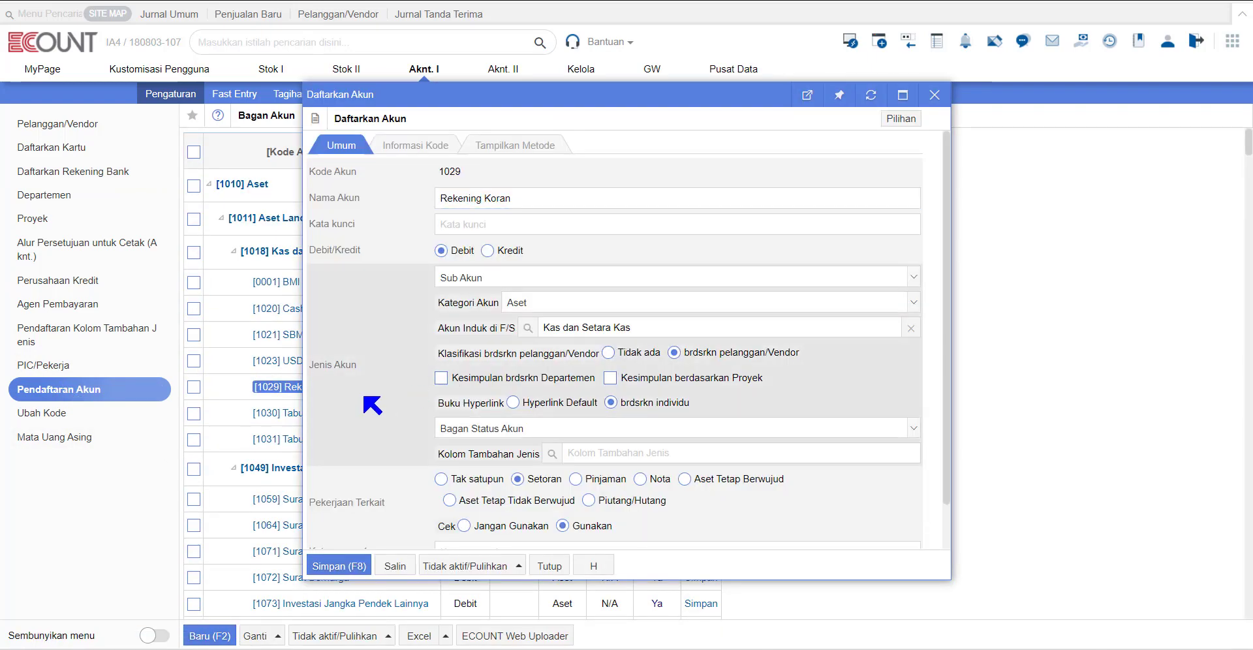
{"action": "scroll", "coordinate": [372, 401], "scroll_direction": "down", "scroll_amount": 1}
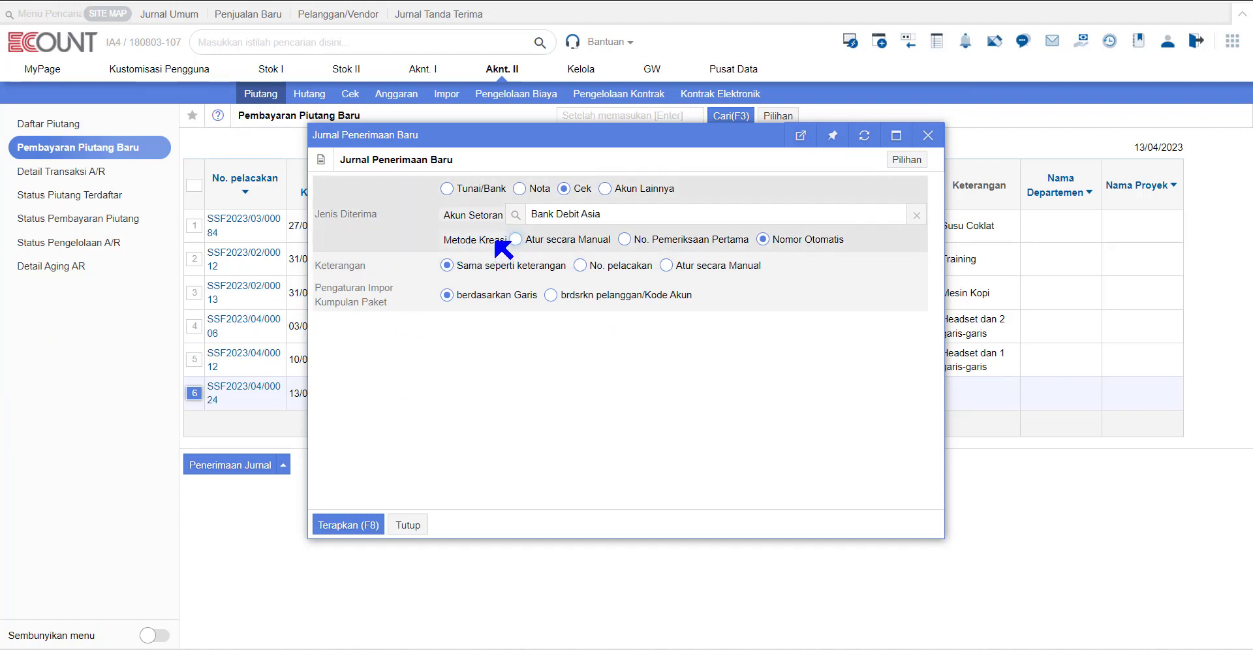
Step: Try the check number creation methods Atur secara Manual and No. Pemeriksaan Pertama, and return to Nomor Otomatis
{"action": "left_click", "coordinate": [554, 242]}
{"action": "left_click", "coordinate": [679, 249]}
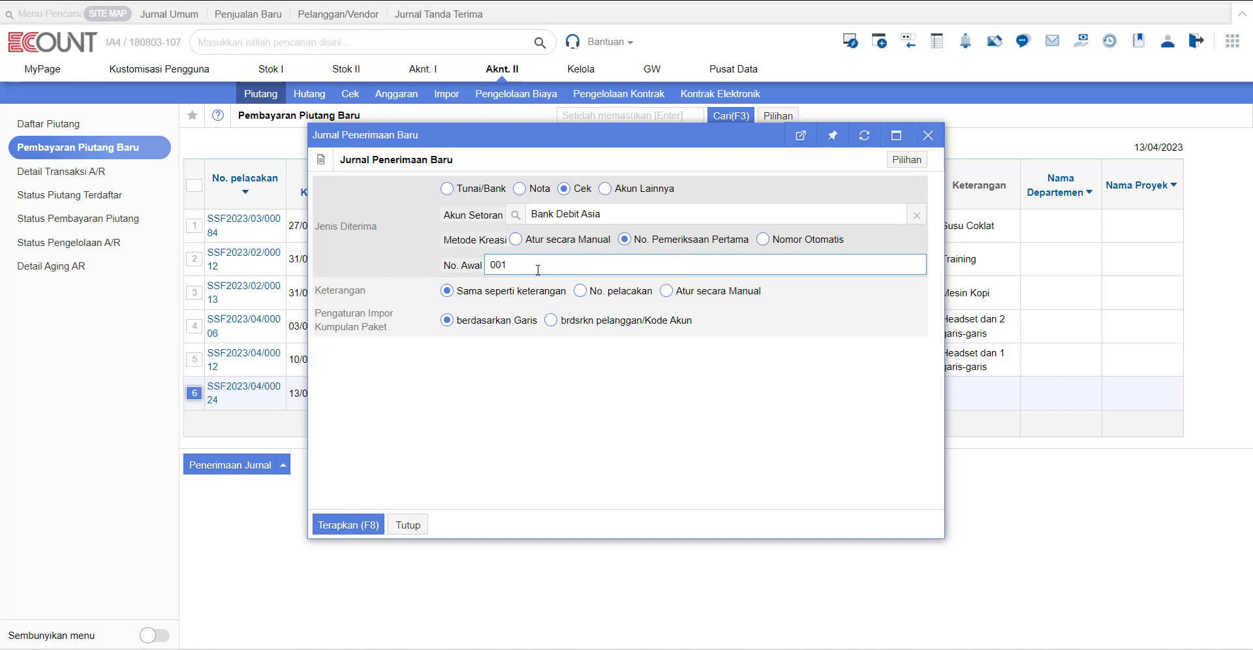
{"action": "left_click", "coordinate": [809, 239]}
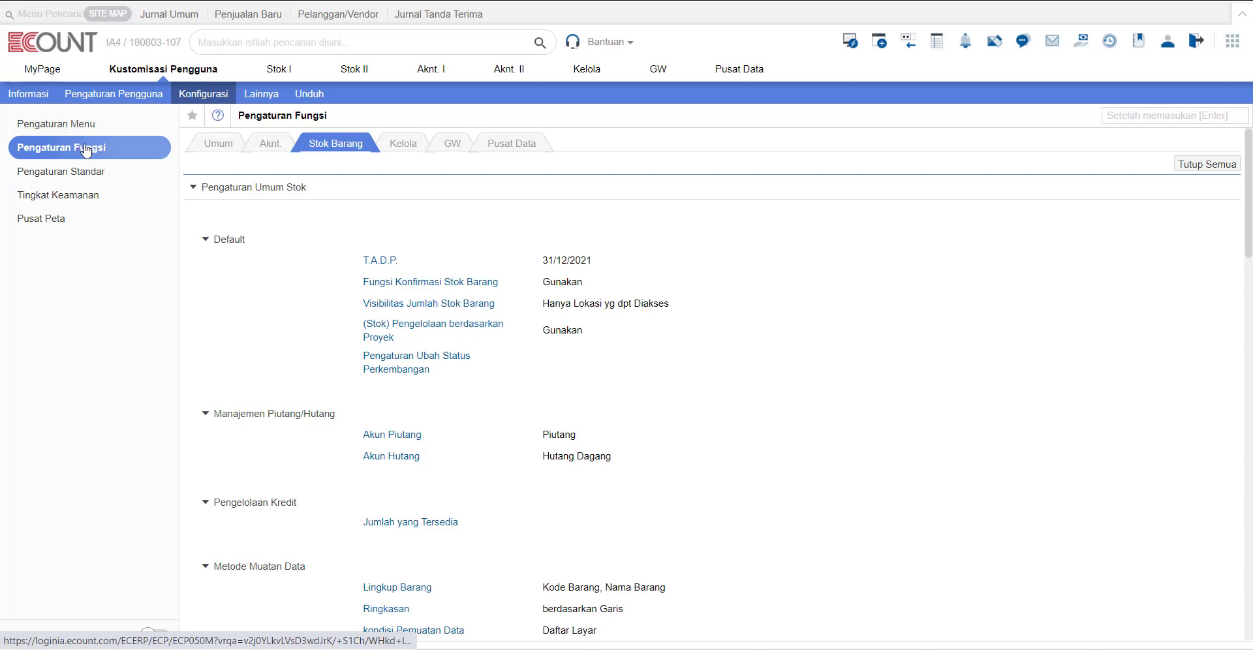
Step: Open the automatic numbering settings for No. Cek Masuk in the accounting section of Pengaturan Fungsi
{"action": "left_click", "coordinate": [271, 143]}
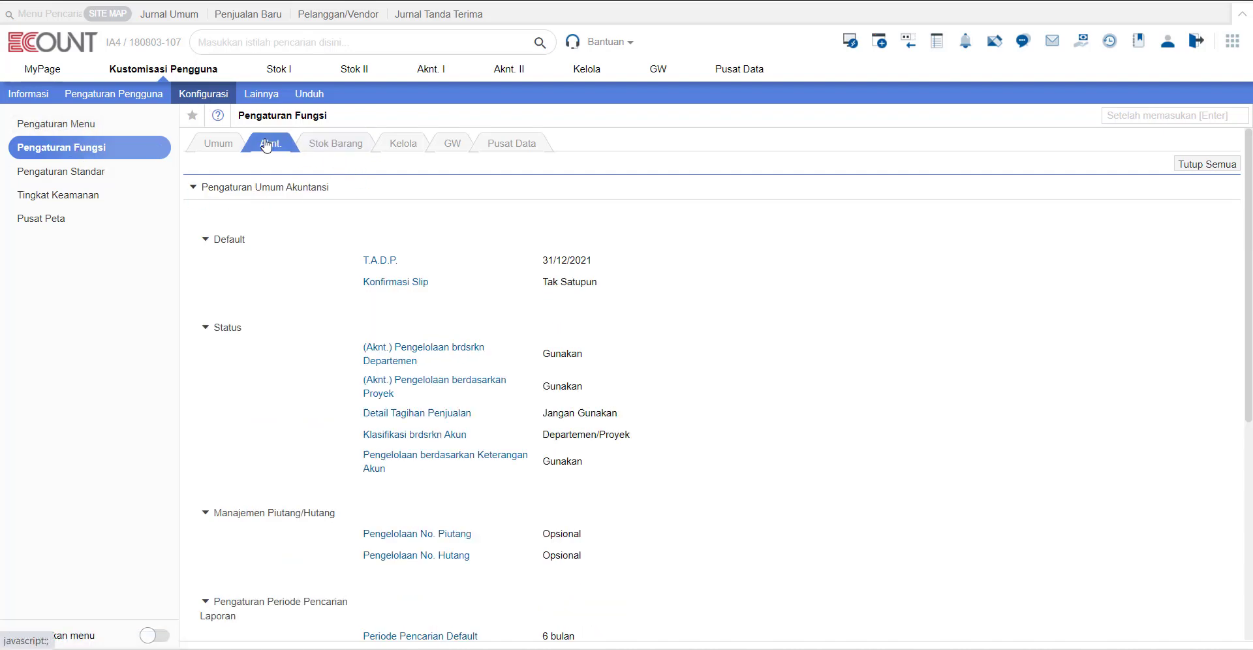
{"action": "scroll", "coordinate": [312, 392], "scroll_direction": "down", "scroll_amount": 5}
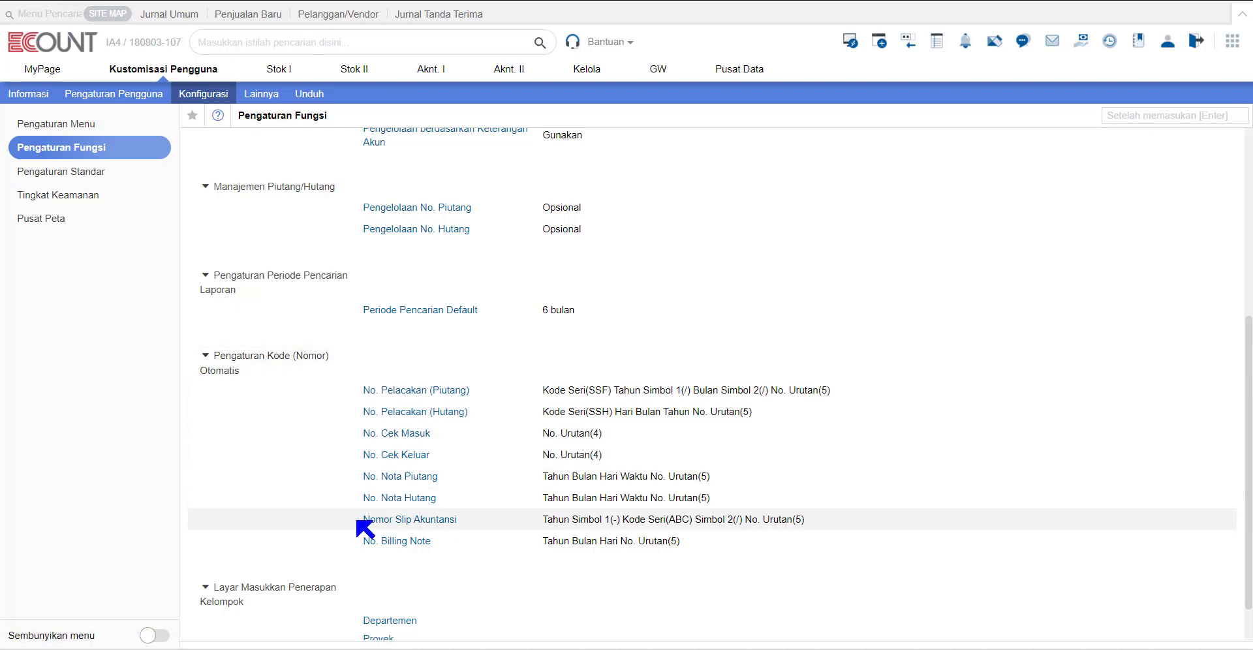
{"action": "left_click", "coordinate": [413, 433]}
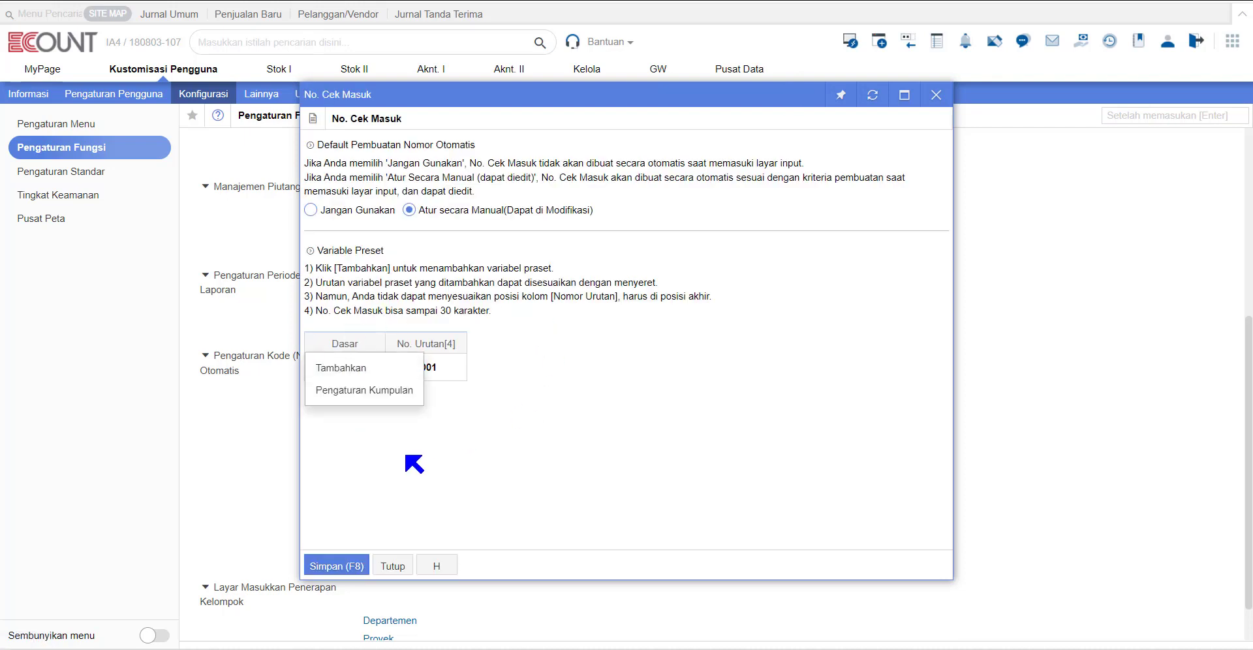
Step: Add Hari, Bulan and Tahun (Hari Ini) and Simbol 1 to the check number format, ordered day, month, year, symbol
{"action": "left_click", "coordinate": [365, 361]}
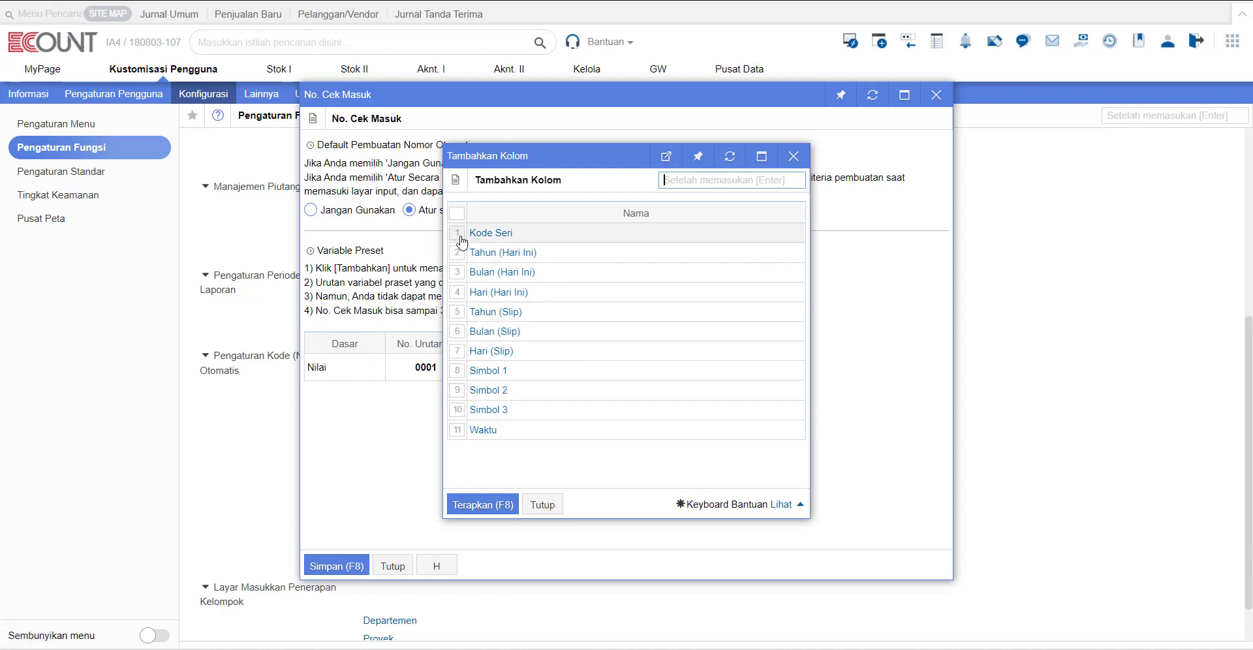
{"action": "left_click", "coordinate": [457, 252]}
{"action": "left_click", "coordinate": [457, 272]}
{"action": "left_click", "coordinate": [457, 291]}
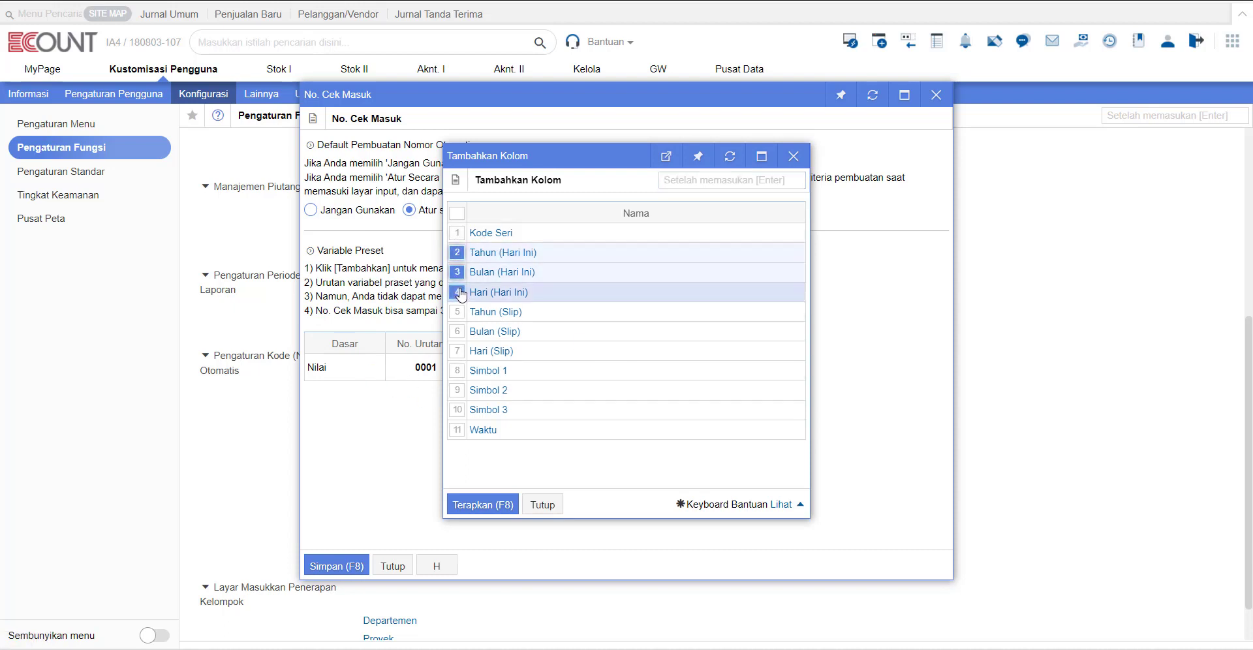
{"action": "left_click", "coordinate": [457, 370]}
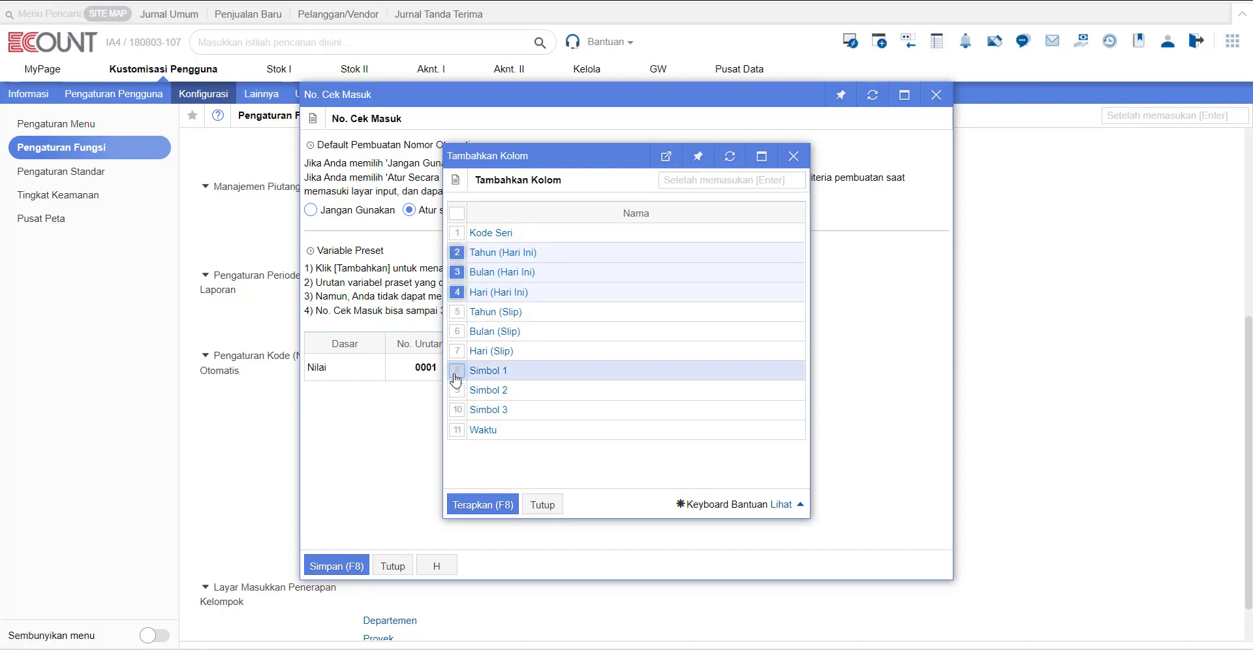
{"action": "left_click", "coordinate": [483, 504]}
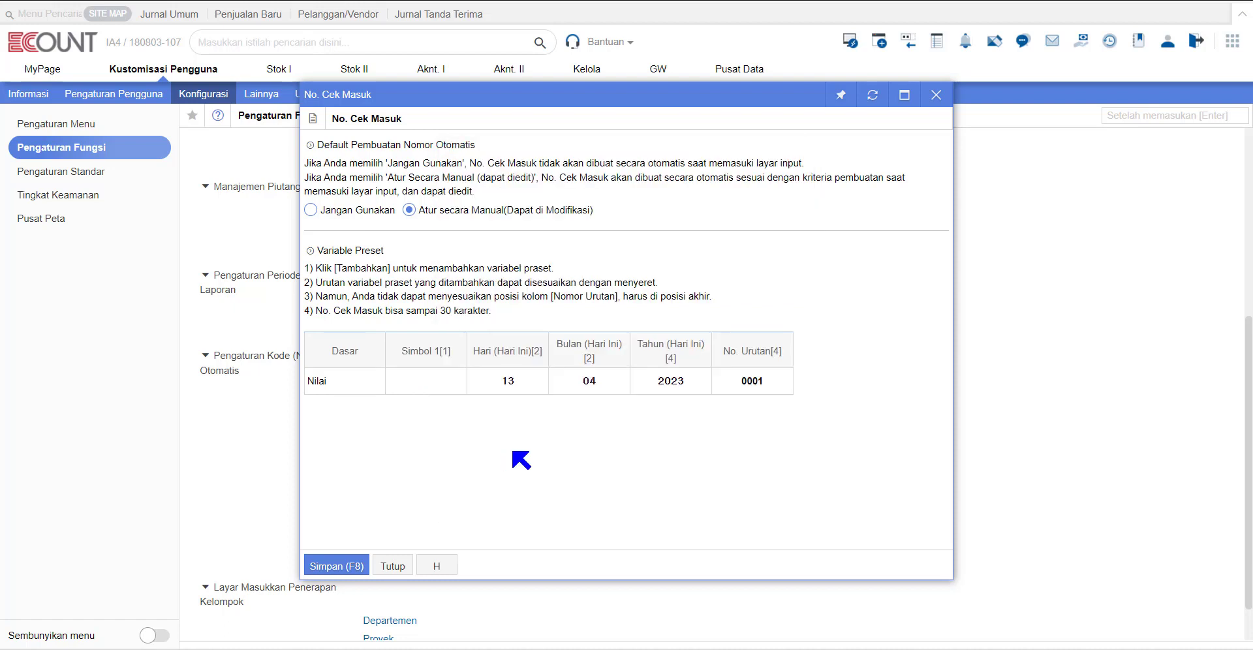
{"action": "left_click_drag", "start_coordinate": [498, 346], "coordinate": [418, 340]}
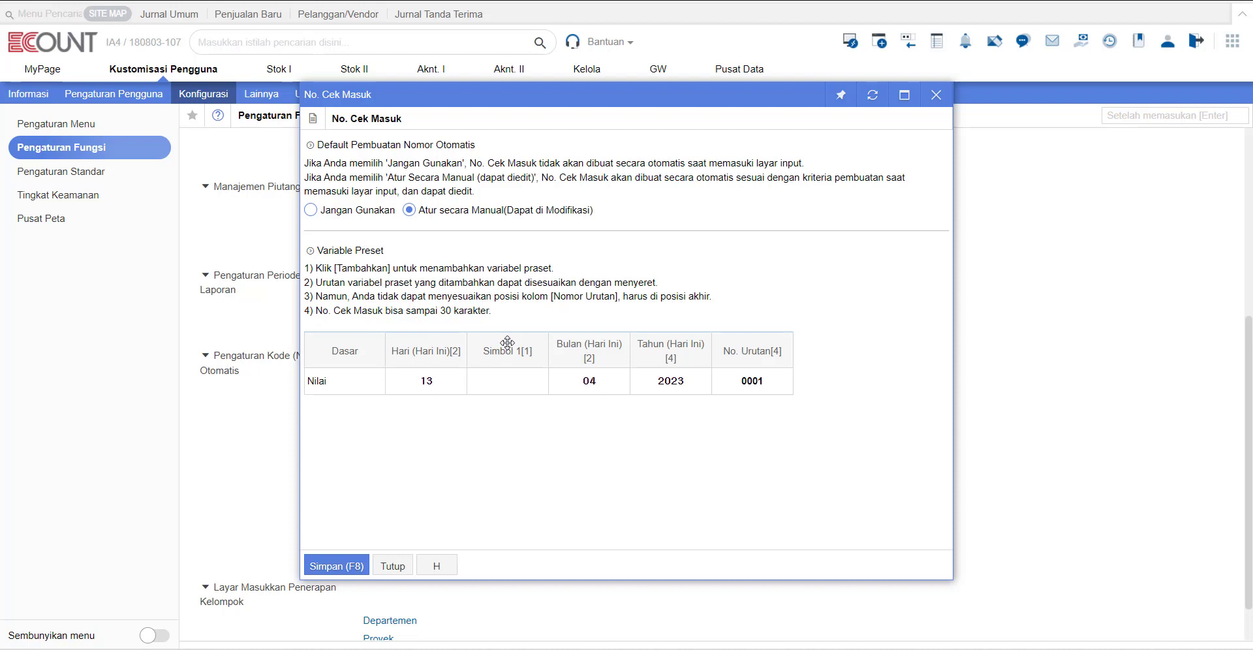
{"action": "left_click_drag", "start_coordinate": [507, 343], "coordinate": [705, 339]}
Step: Set the value of Simbol 1 to "-" in the check number format and save the numbering settings
{"action": "left_click", "coordinate": [700, 353]}
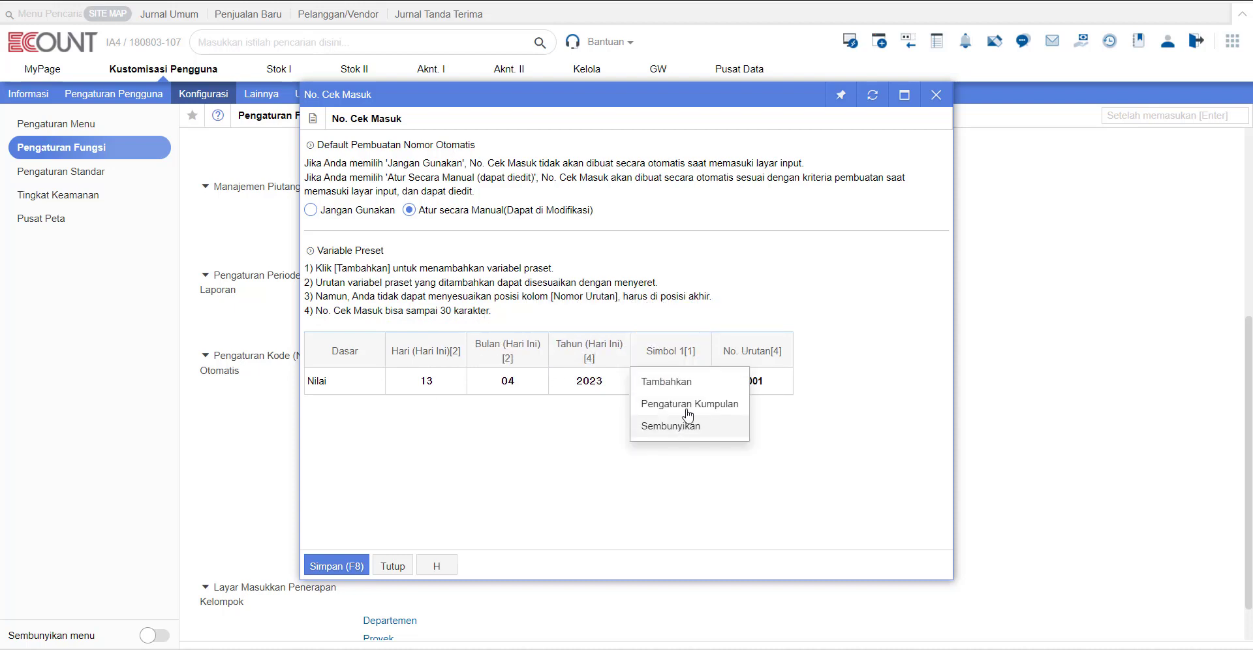
{"action": "left_click", "coordinate": [686, 406]}
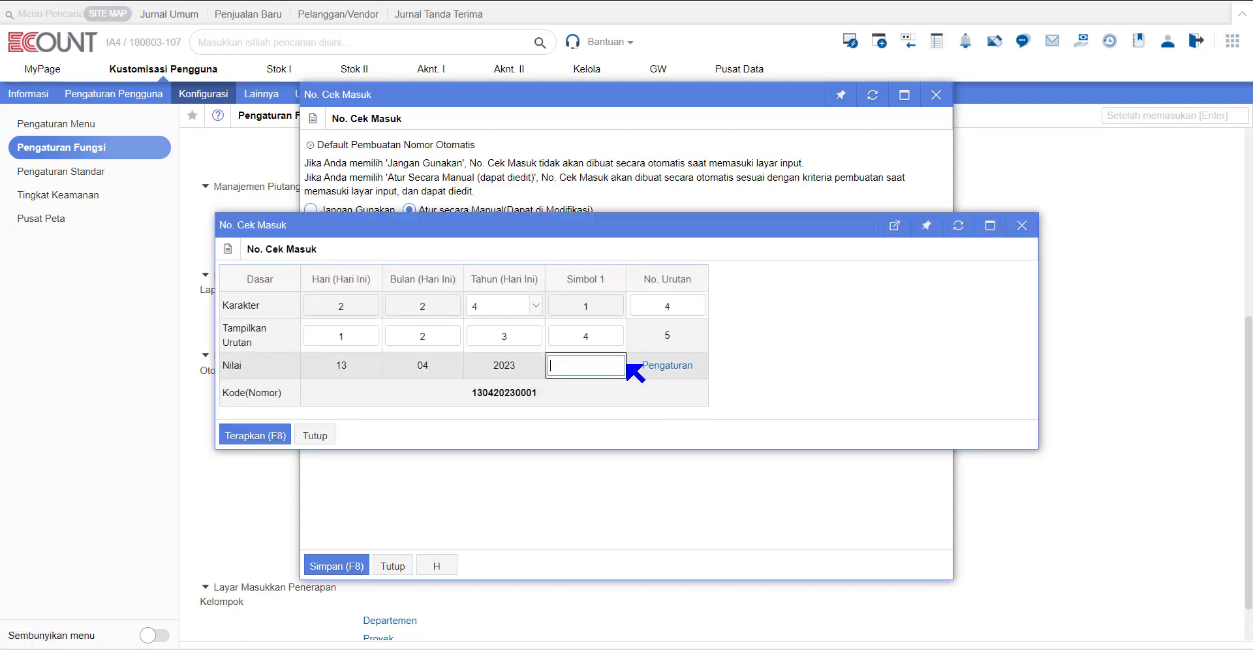
{"action": "type", "text": "-"}
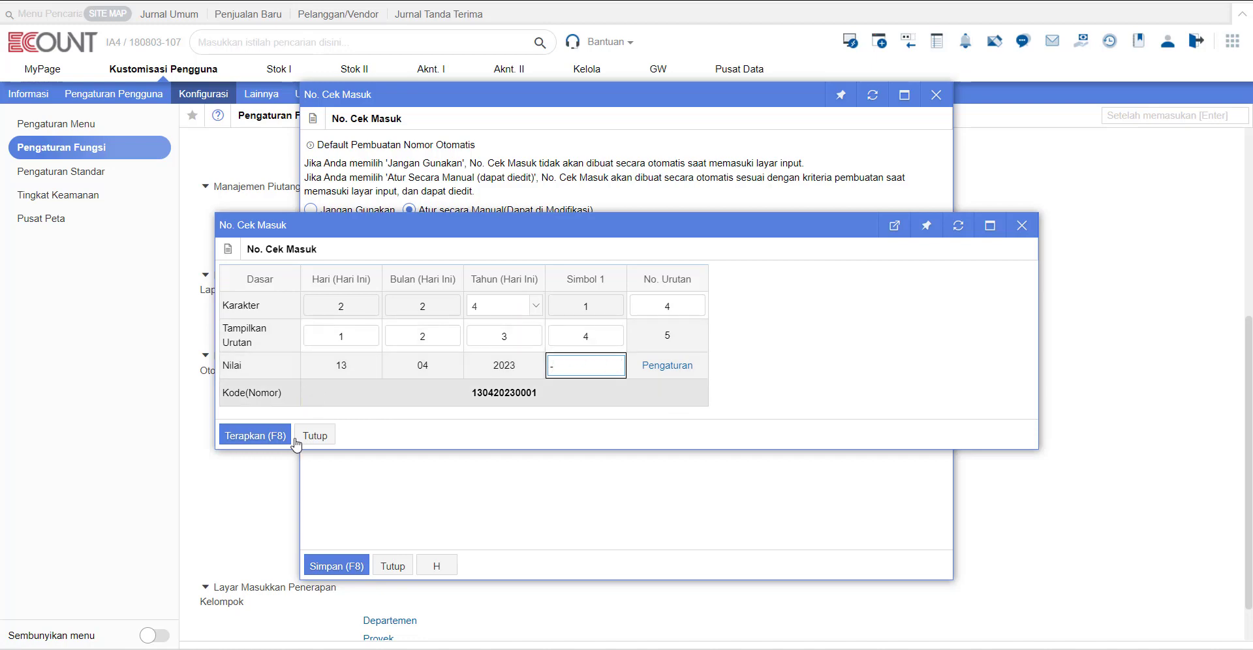
{"action": "left_click", "coordinate": [270, 436]}
{"action": "left_click", "coordinate": [336, 566]}
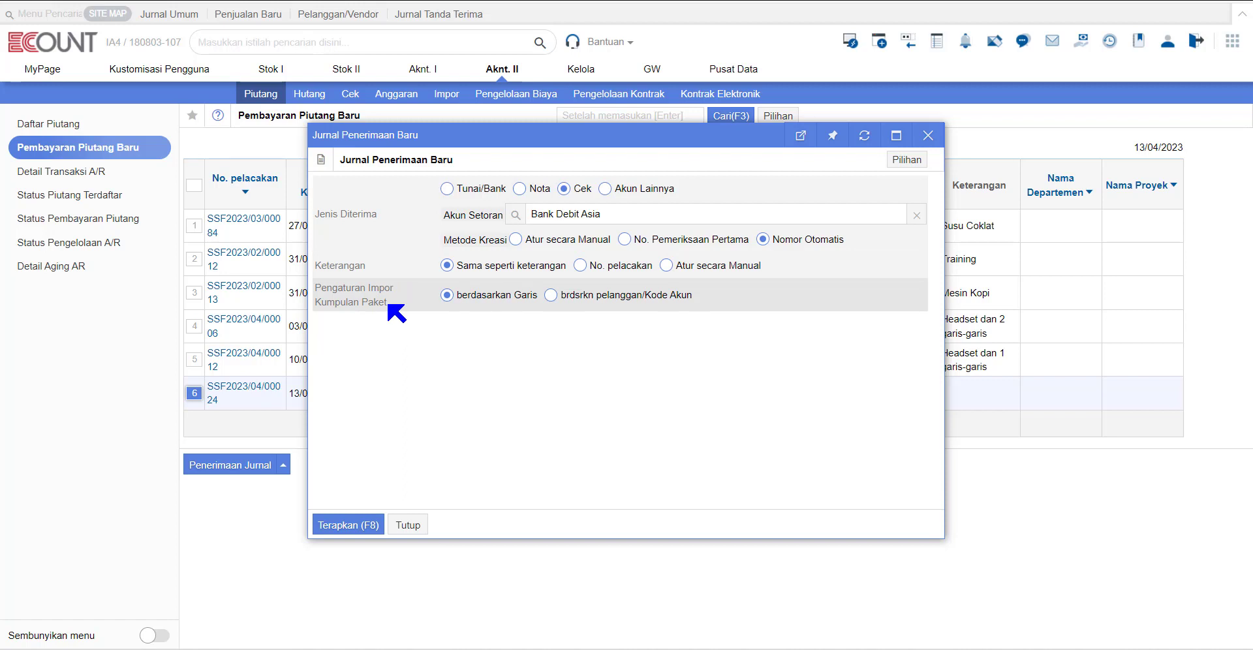
Step: Apply the check receipt settings, the new code and the automatic check number to generate Magnolia's Jurnal Tanda Terima
{"action": "left_click_drag", "start_coordinate": [358, 134], "coordinate": [509, 120]}
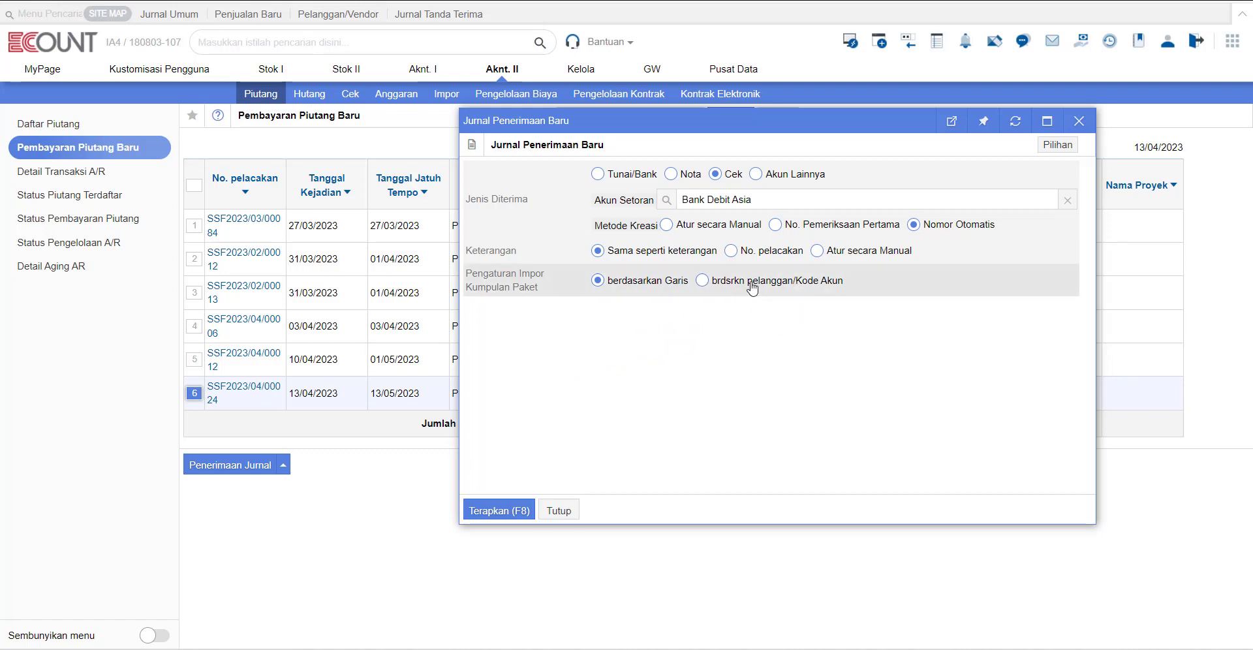
{"action": "left_click", "coordinate": [499, 510]}
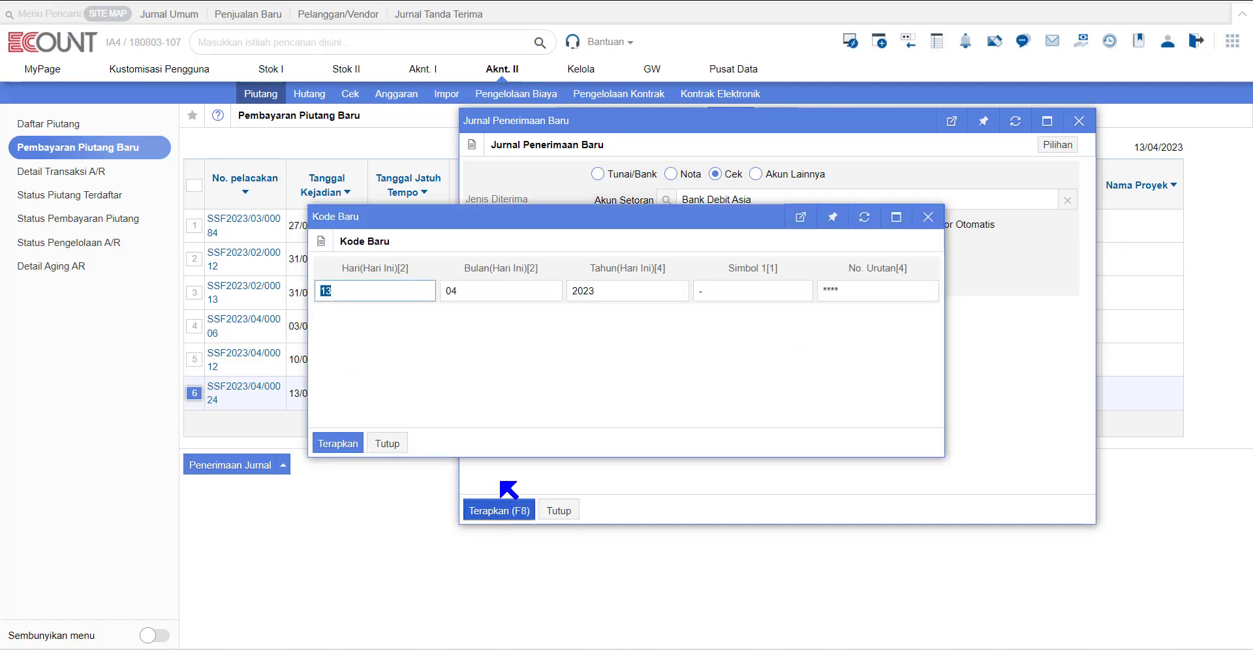
{"action": "left_click", "coordinate": [337, 443]}
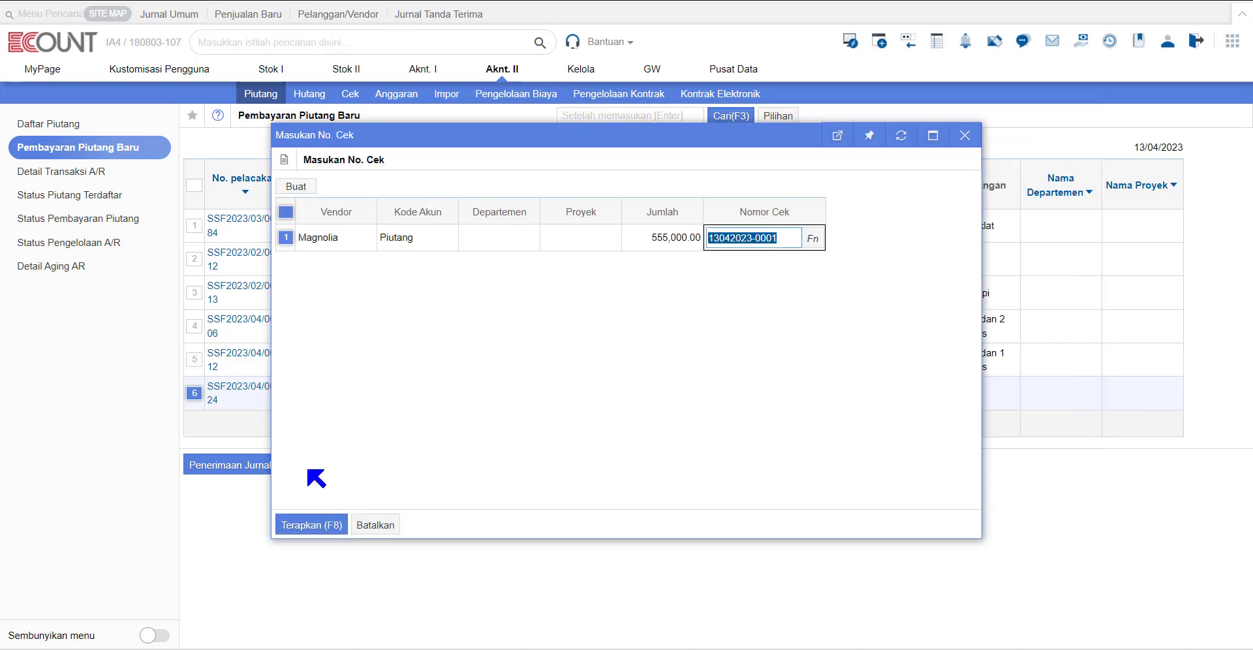
{"action": "left_click", "coordinate": [311, 525]}
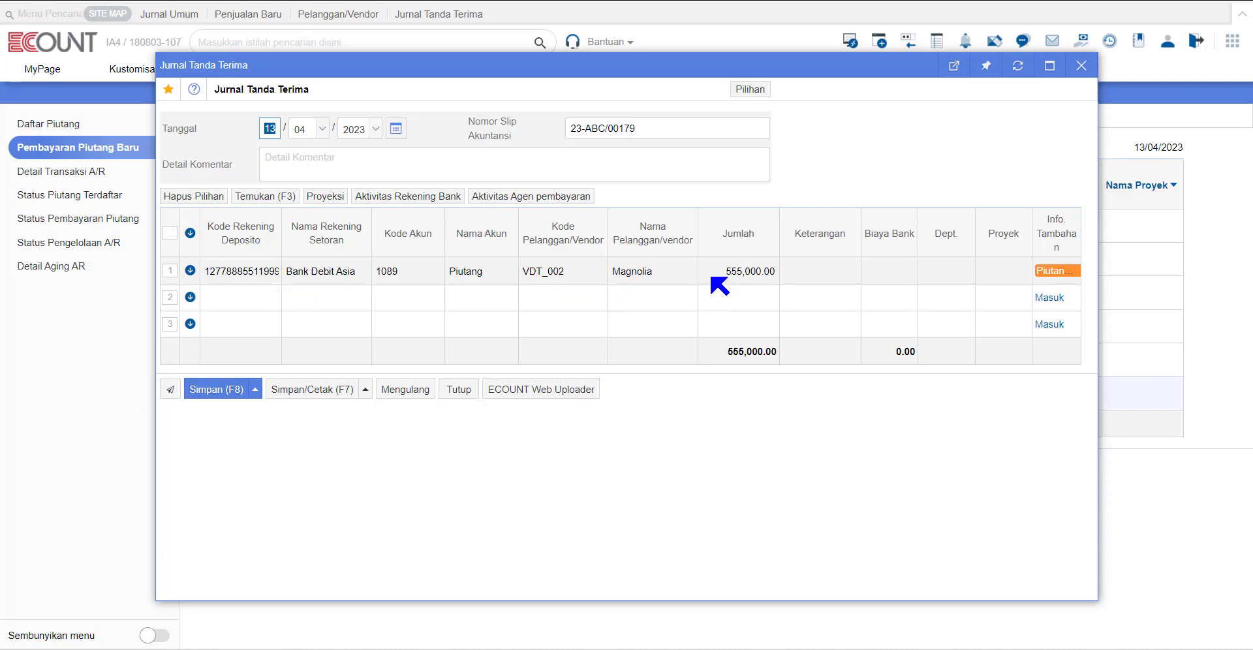
Step: Review Magnolia's receivable payment and incoming check details, apply the additional information, and save the Jurnal Tanda Terima
{"action": "left_click", "coordinate": [1057, 270]}
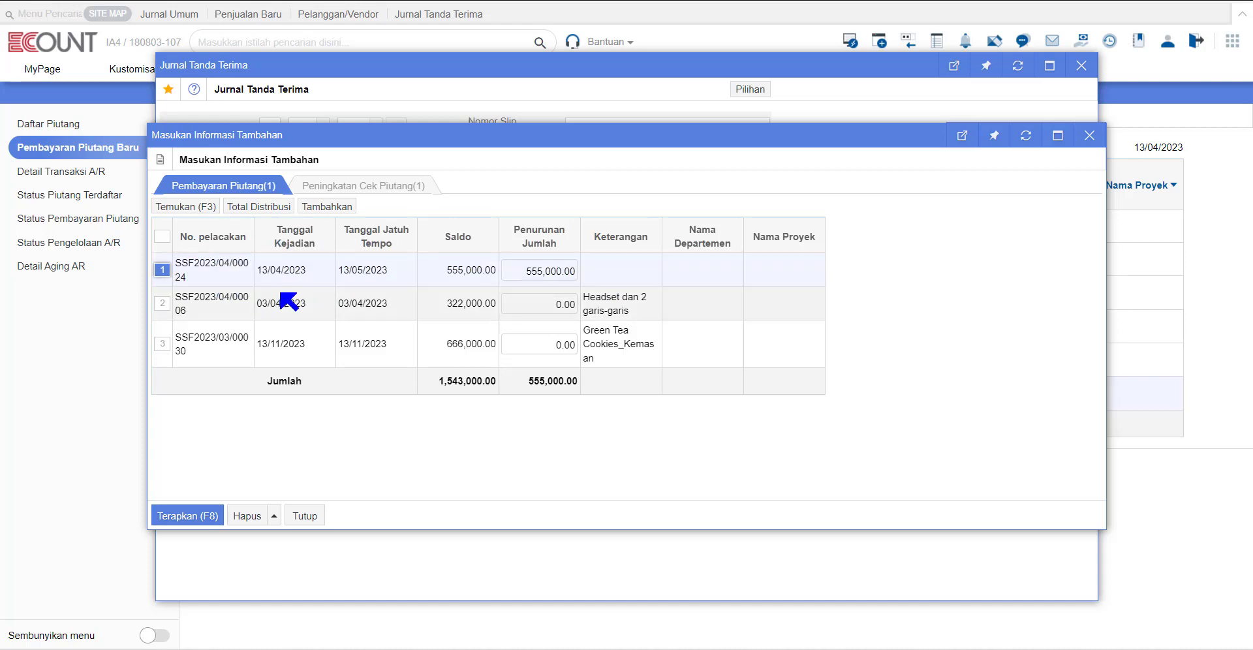
{"action": "left_click", "coordinate": [372, 189]}
{"action": "left_click", "coordinate": [482, 197]}
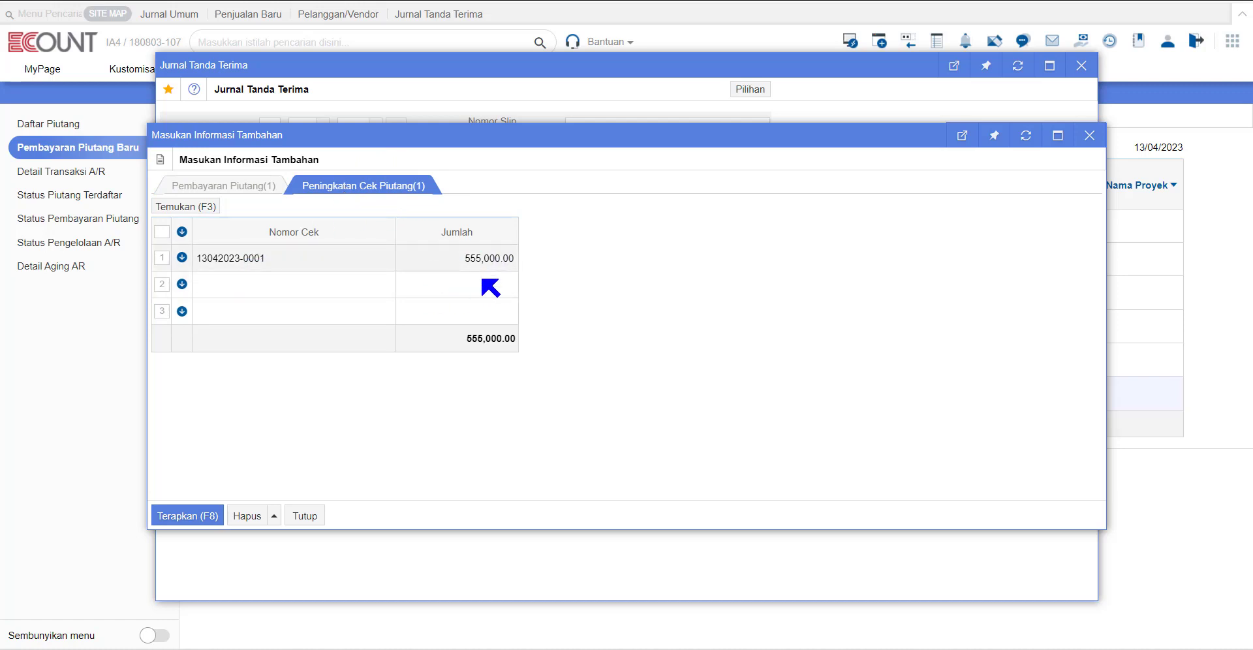
{"action": "left_click", "coordinate": [186, 517]}
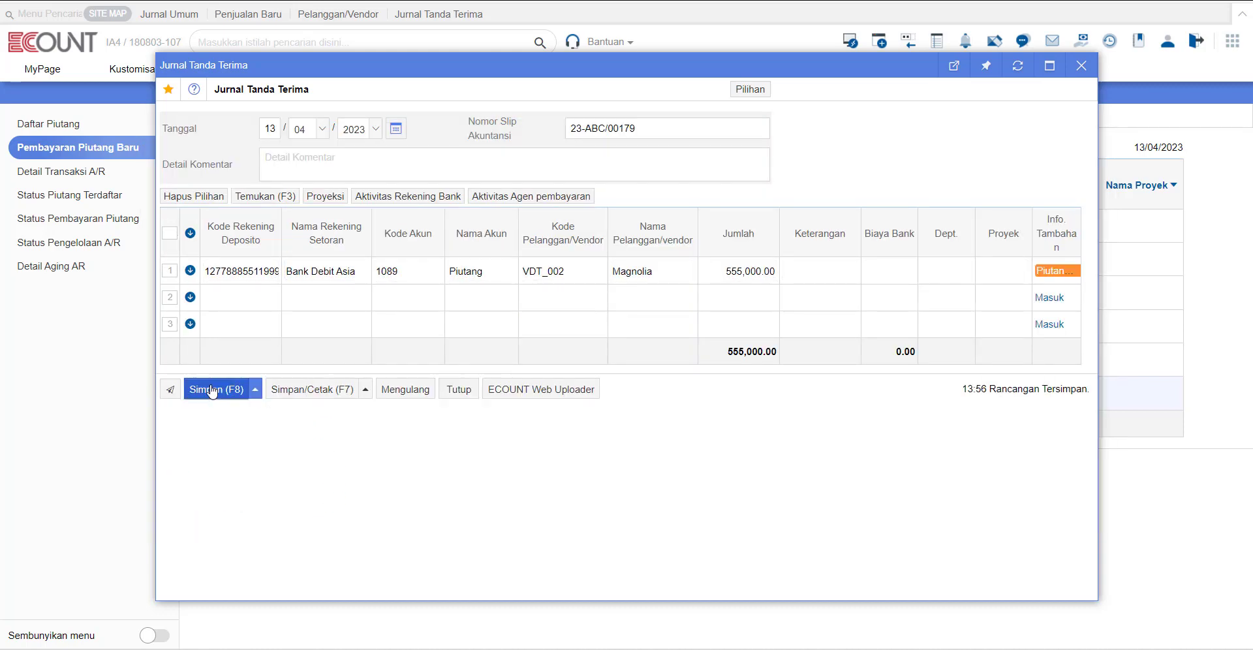
{"action": "left_click", "coordinate": [213, 391]}
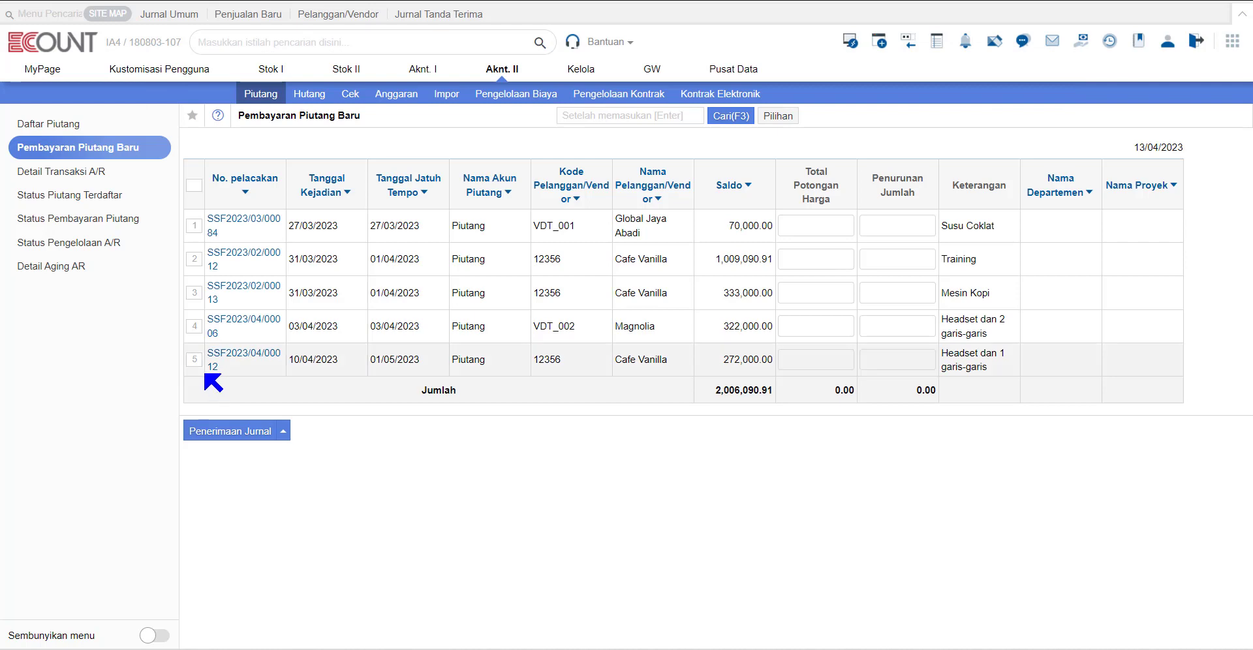
Step: Look up Magnolia's saved receipt journal in Daftar Slip
{"action": "left_click", "coordinate": [408, 72]}
{"action": "left_click", "coordinate": [642, 94]}
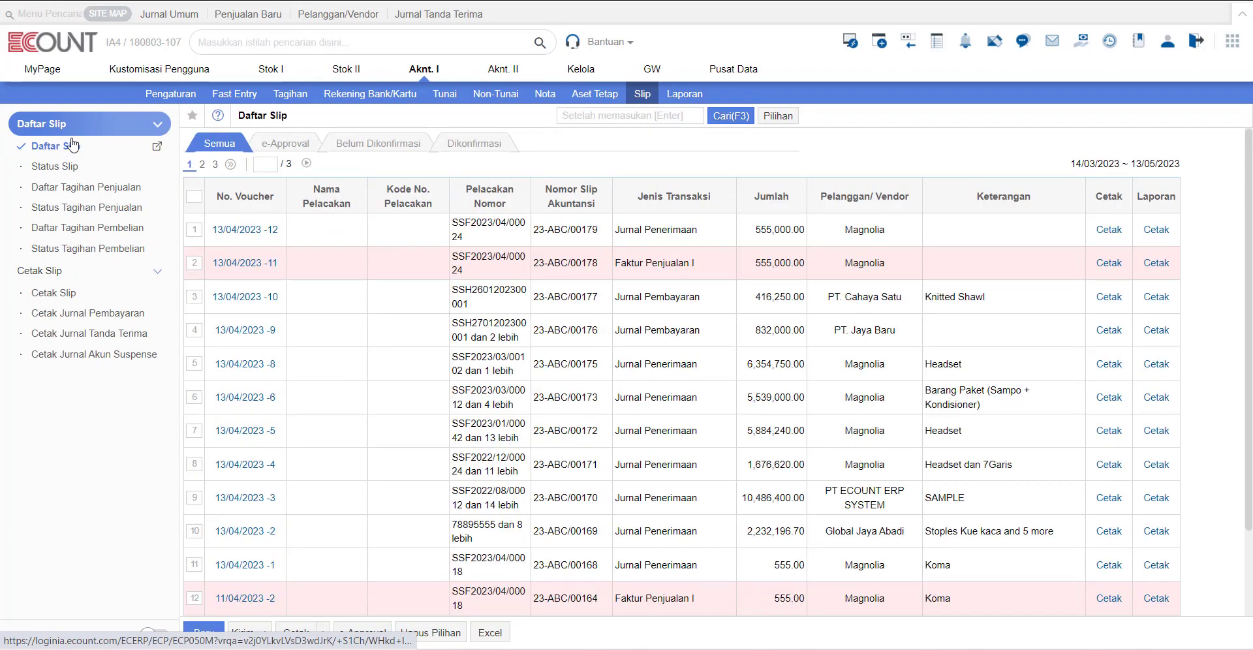
{"action": "left_click", "coordinate": [241, 227]}
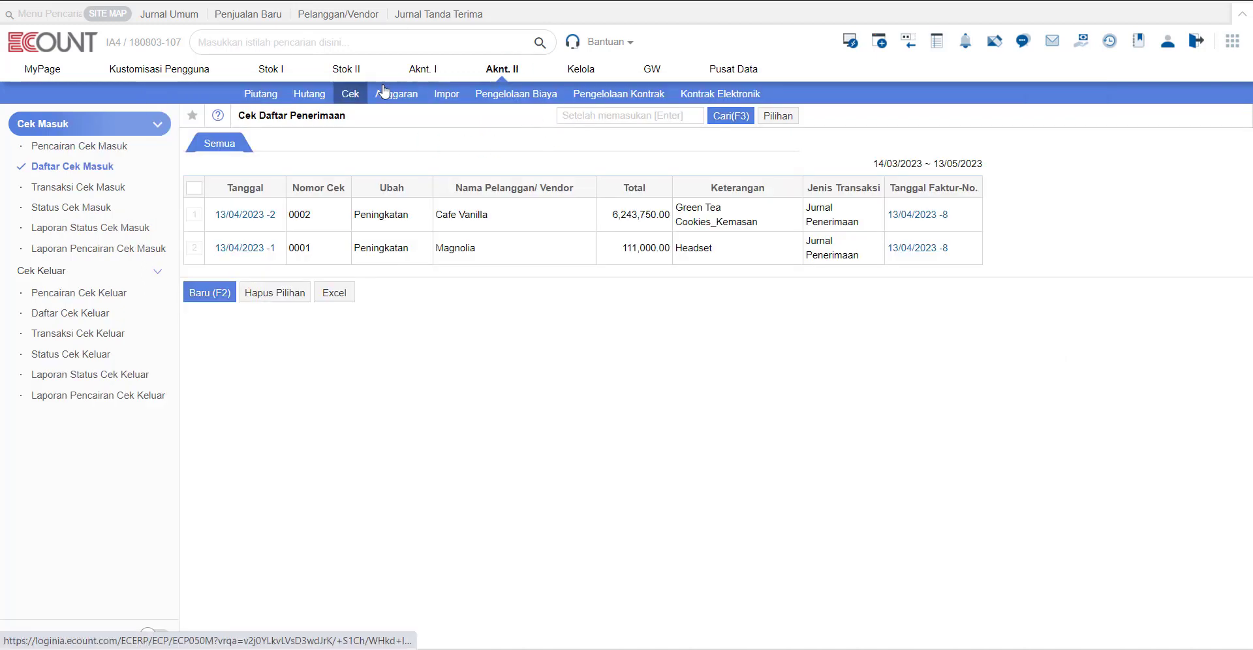
Step: Examine Magnolia's new check entry in Daftar Cek Masuk, including its customer, total and linked invoice
{"action": "left_click", "coordinate": [97, 167]}
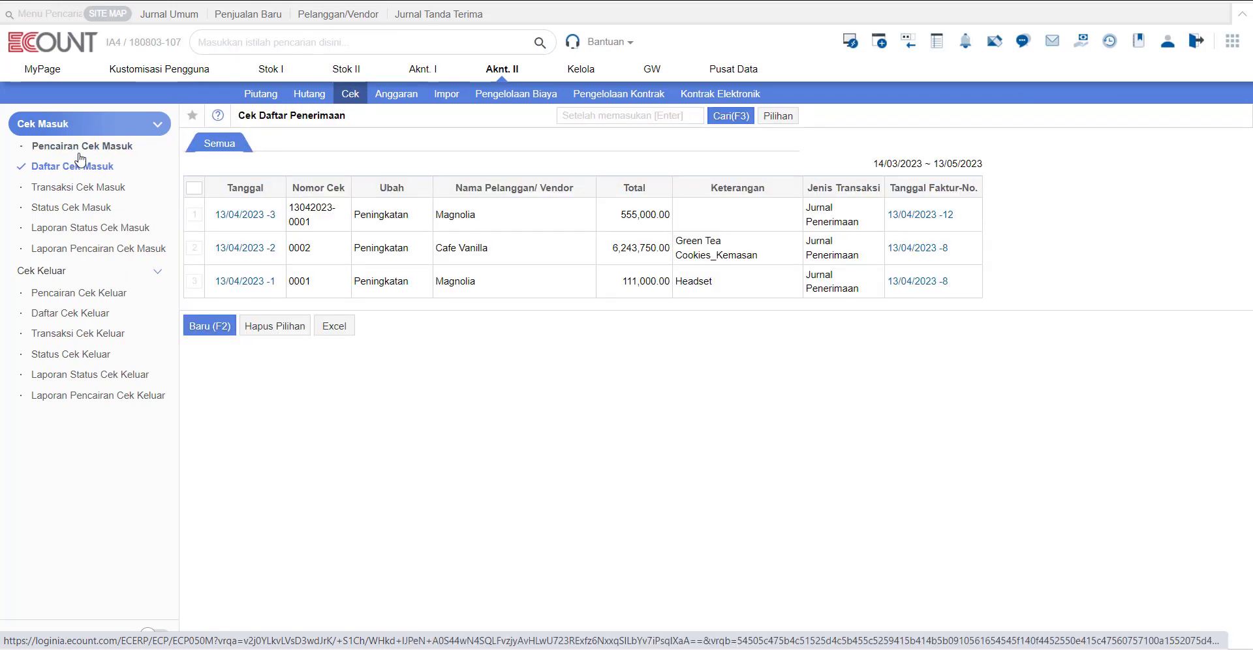
{"action": "mouse_move", "coordinate": [433, 215]}
{"action": "left_mouse_down"}
{"action": "mouse_move", "coordinate": [462, 217]}
{"action": "mouse_move", "coordinate": [444, 223]}
{"action": "left_mouse_up"}
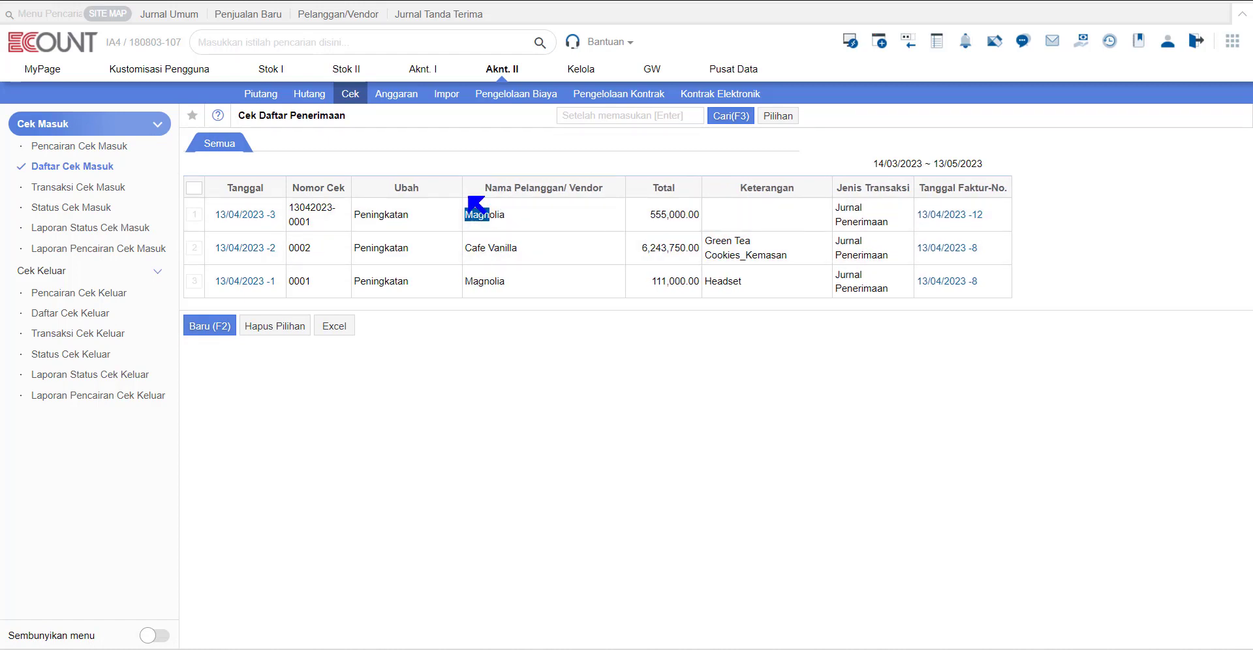
{"action": "left_click", "coordinate": [522, 223]}
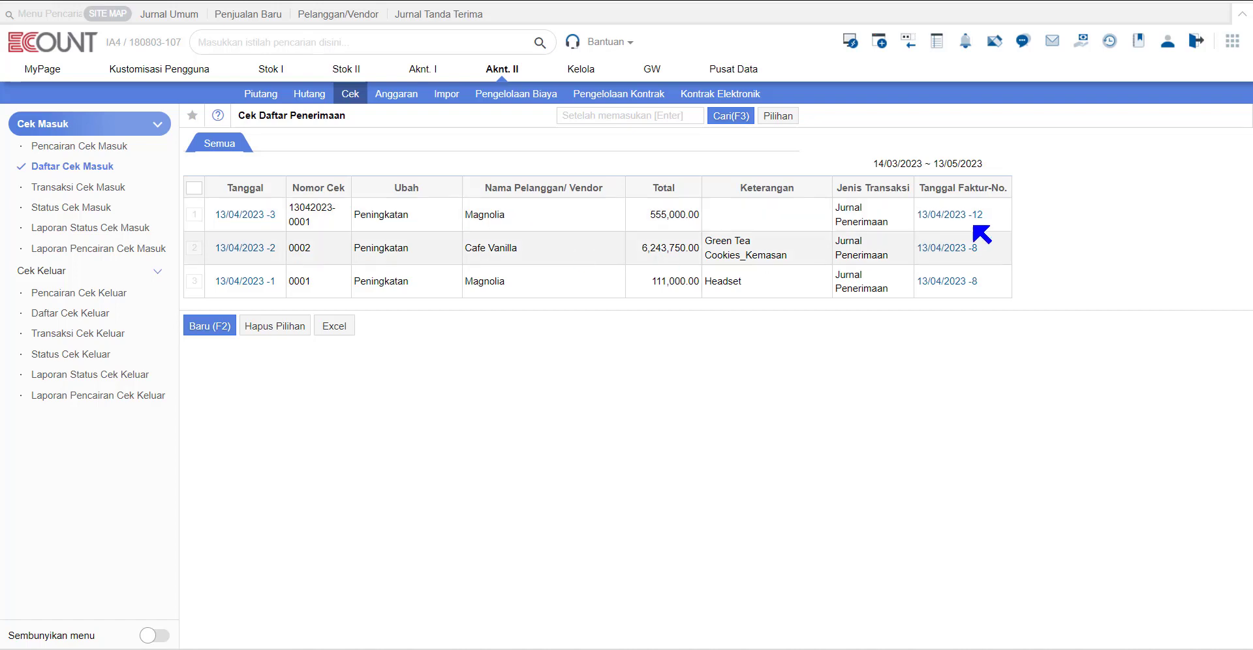
Step: Inspect the Peningkatan Cek Piutang details in the Jurnal Tanda Terima behind Magnolia's latest check entry, and close it unchanged
{"action": "left_click", "coordinate": [251, 216]}
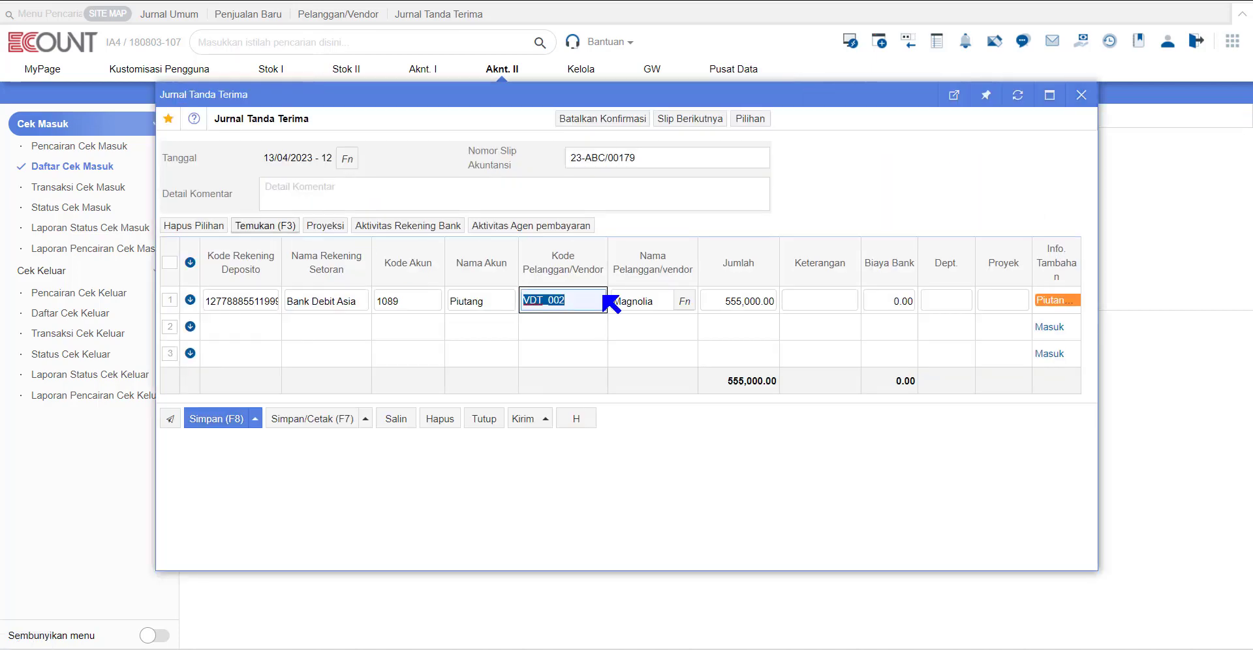
{"action": "left_click", "coordinate": [1054, 300]}
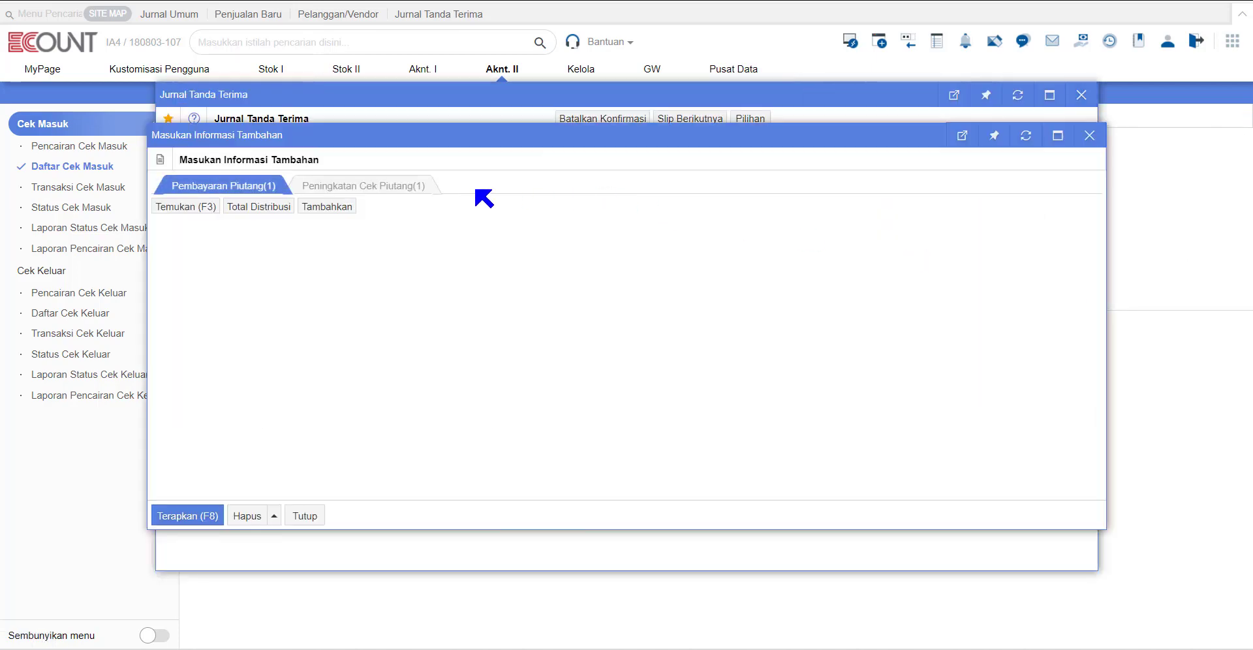
{"action": "left_click", "coordinate": [370, 186]}
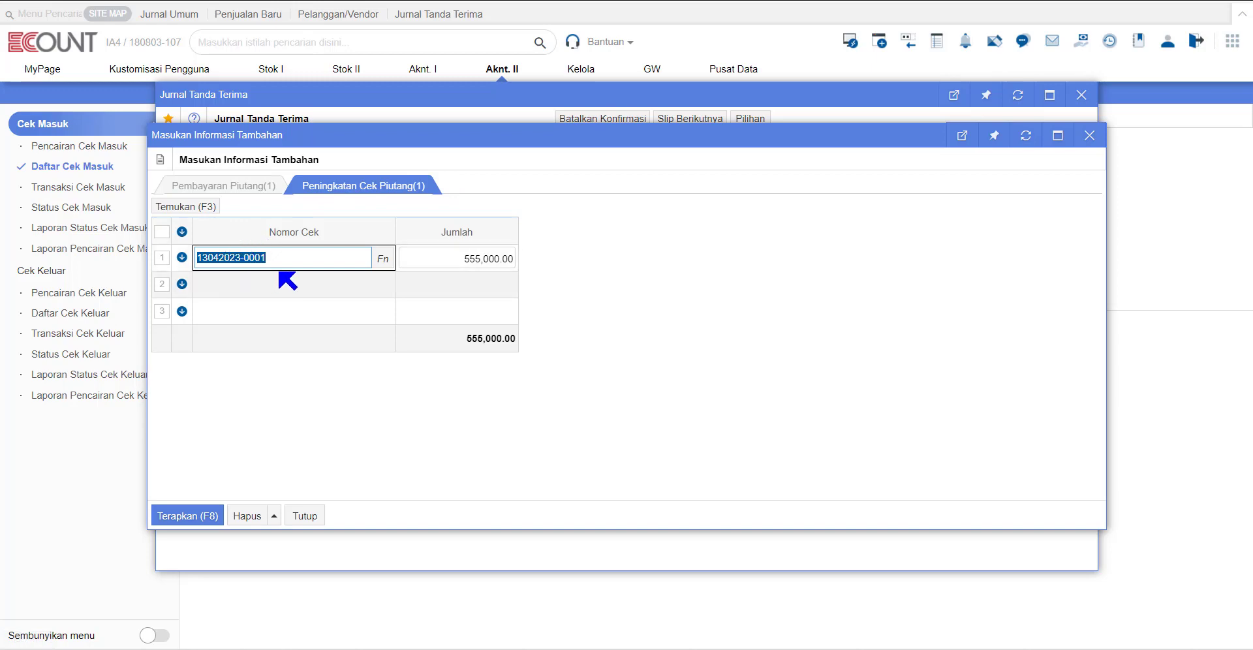
{"action": "left_click", "coordinate": [305, 516]}
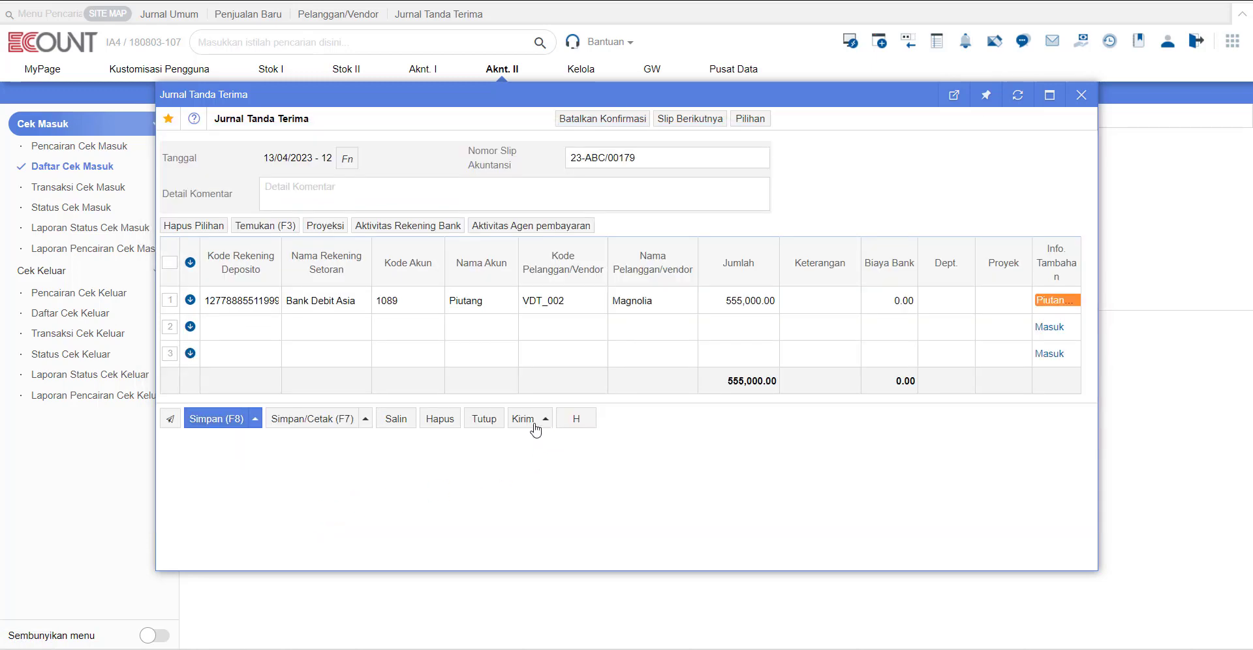
{"action": "left_click", "coordinate": [485, 418]}
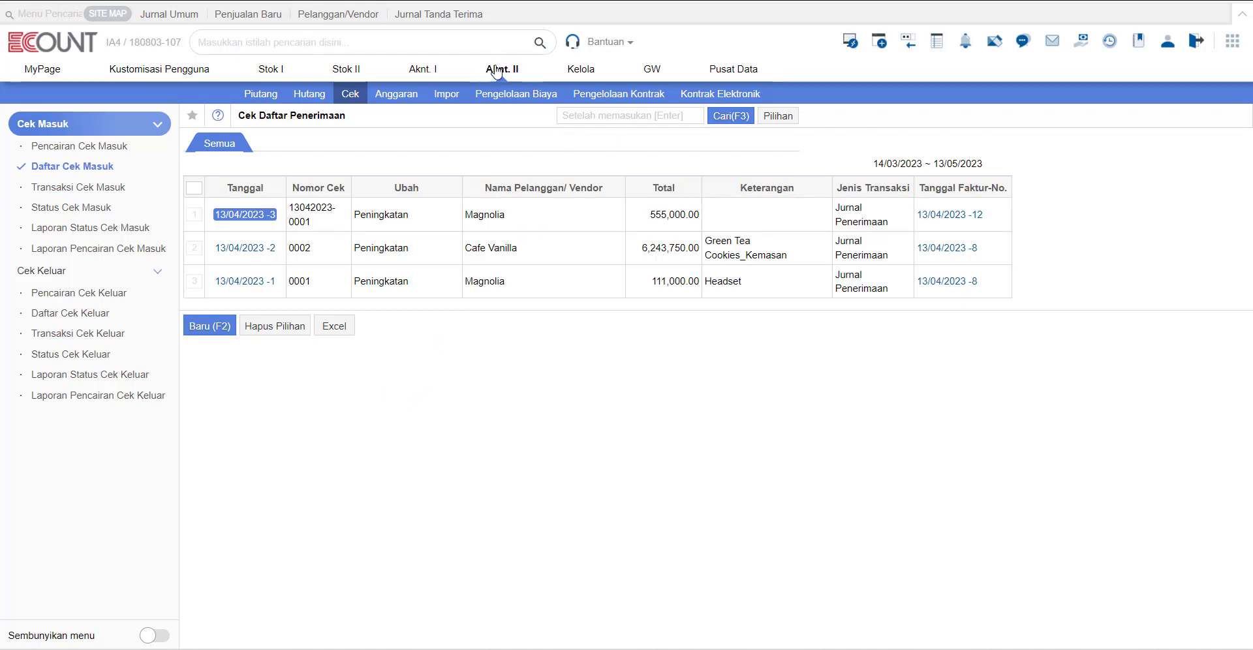
Step: Clear Magnolia's 555,000 check in Pencairan Cek Masuk with Bank Debit Asia as Akun Setoran, and save the resulting receipt journal
{"action": "left_click", "coordinate": [83, 146]}
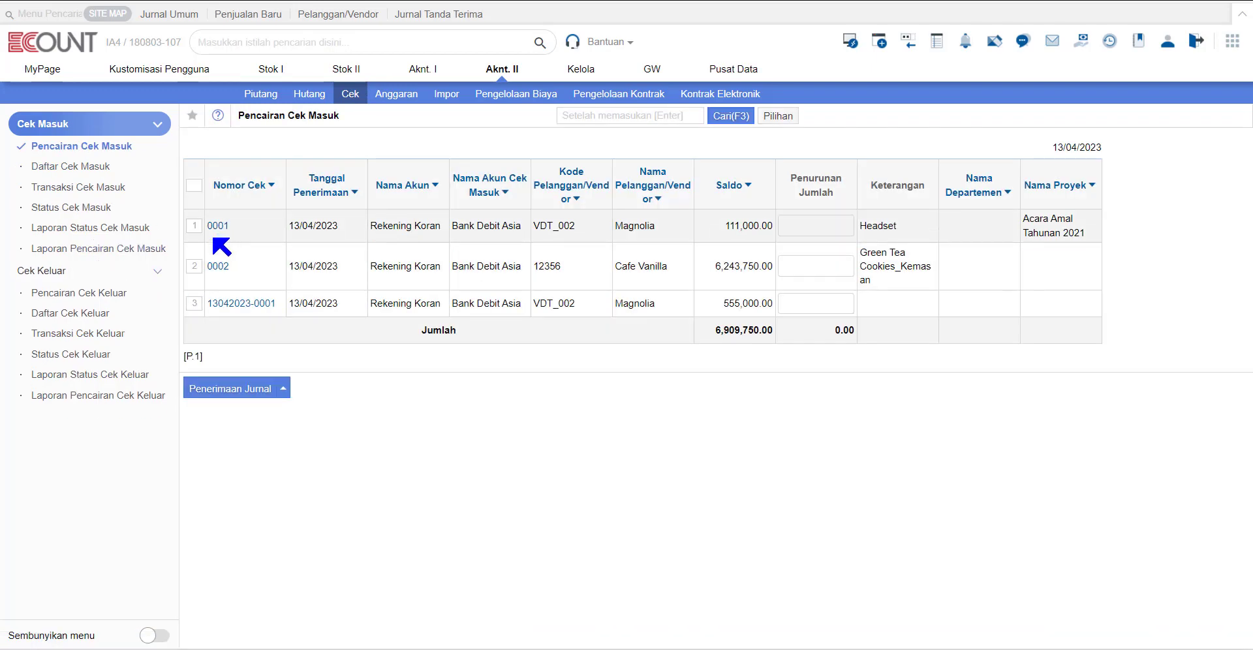
{"action": "left_click", "coordinate": [195, 303]}
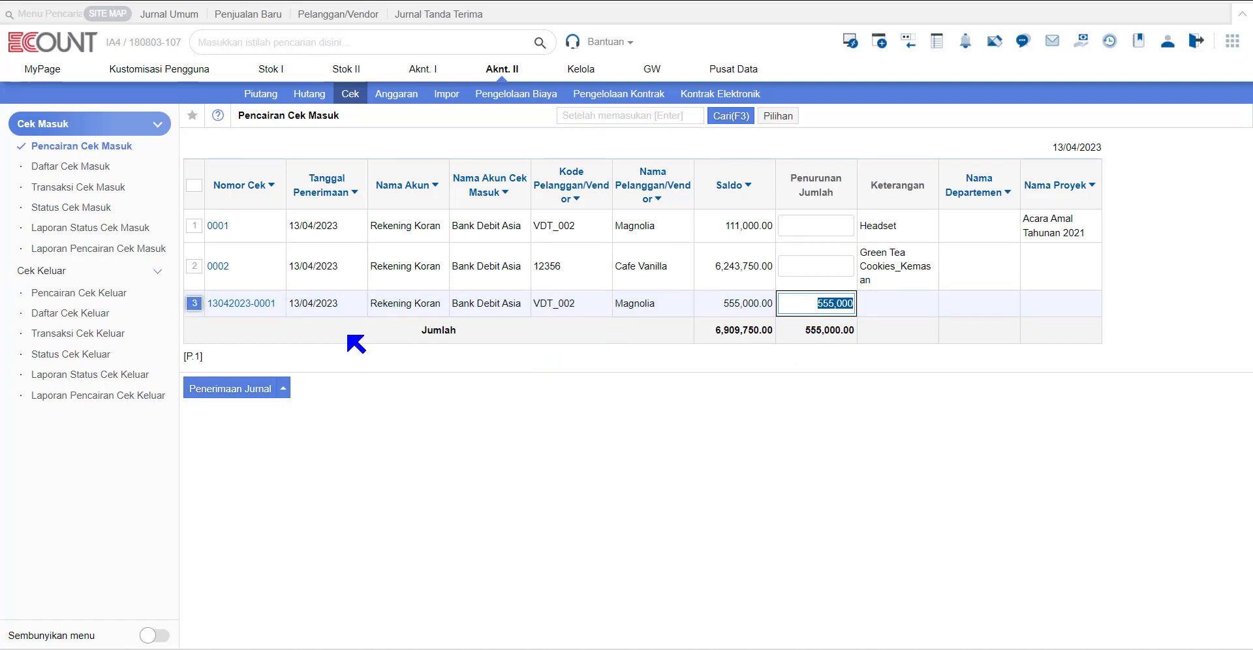
{"action": "left_click", "coordinate": [231, 389]}
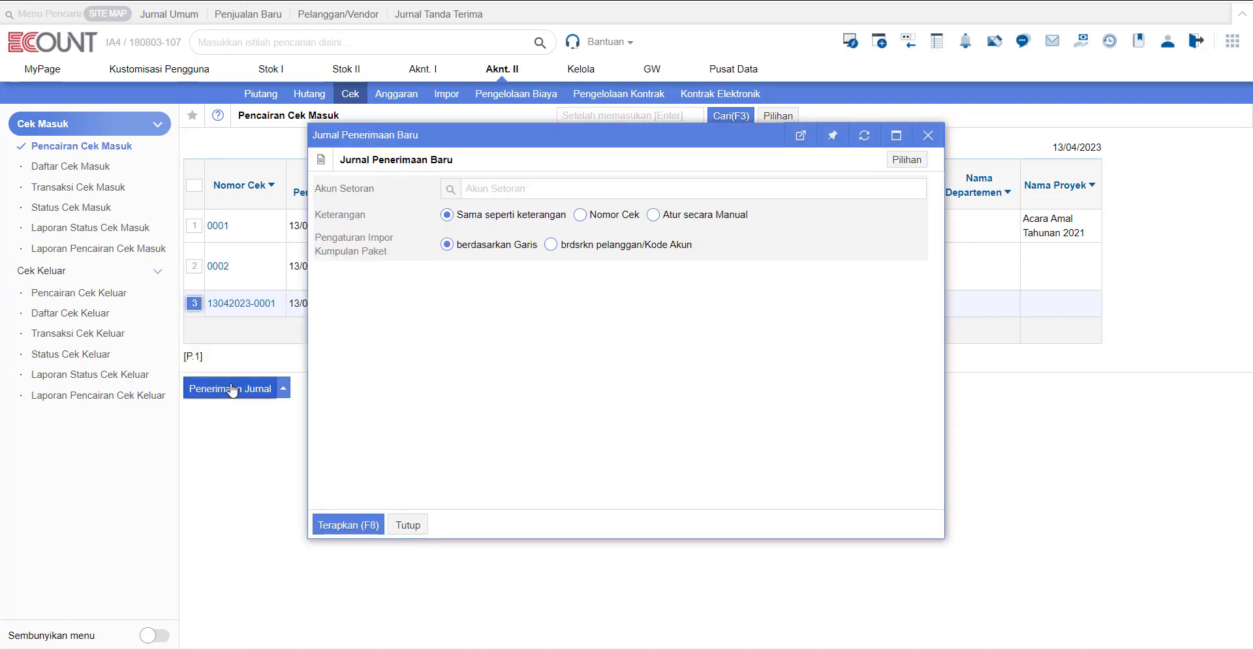
{"action": "left_click", "coordinate": [452, 188]}
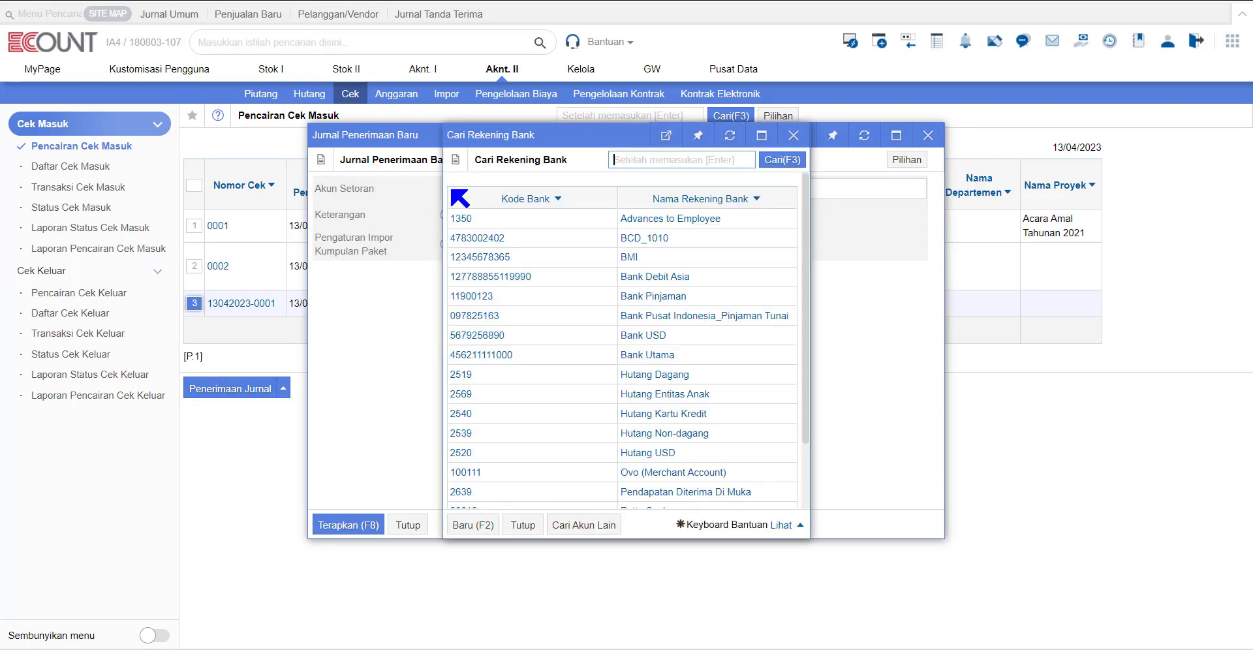
{"action": "left_click", "coordinate": [656, 278]}
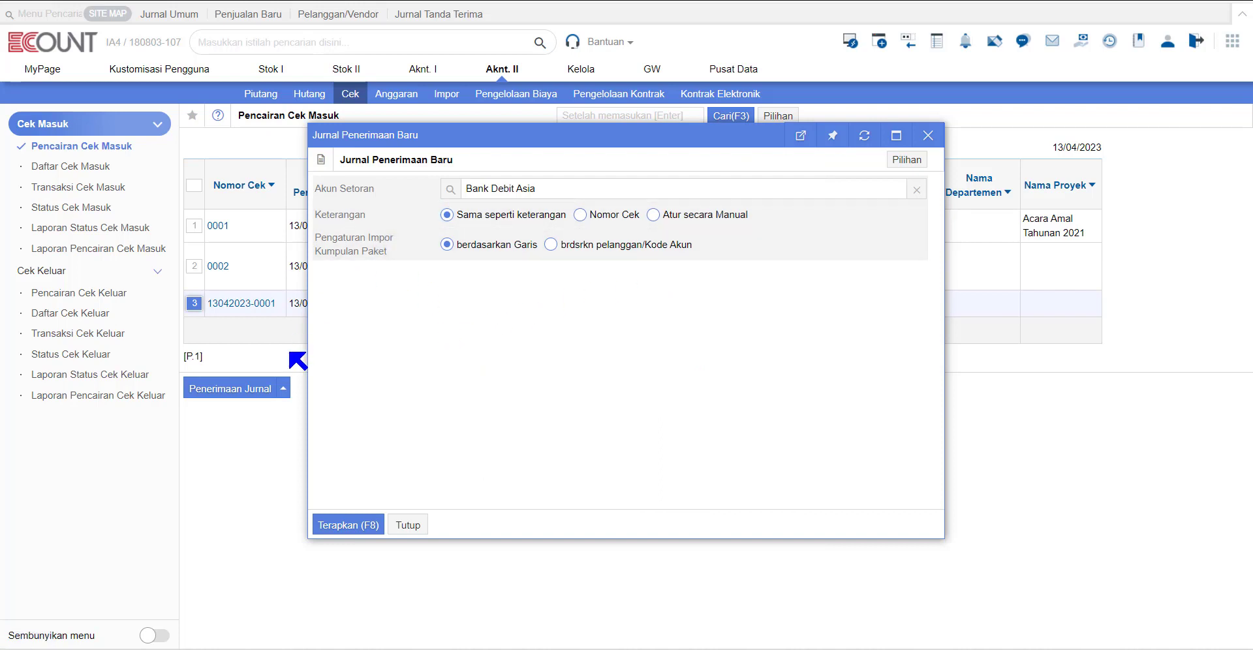
{"action": "left_click", "coordinate": [348, 526]}
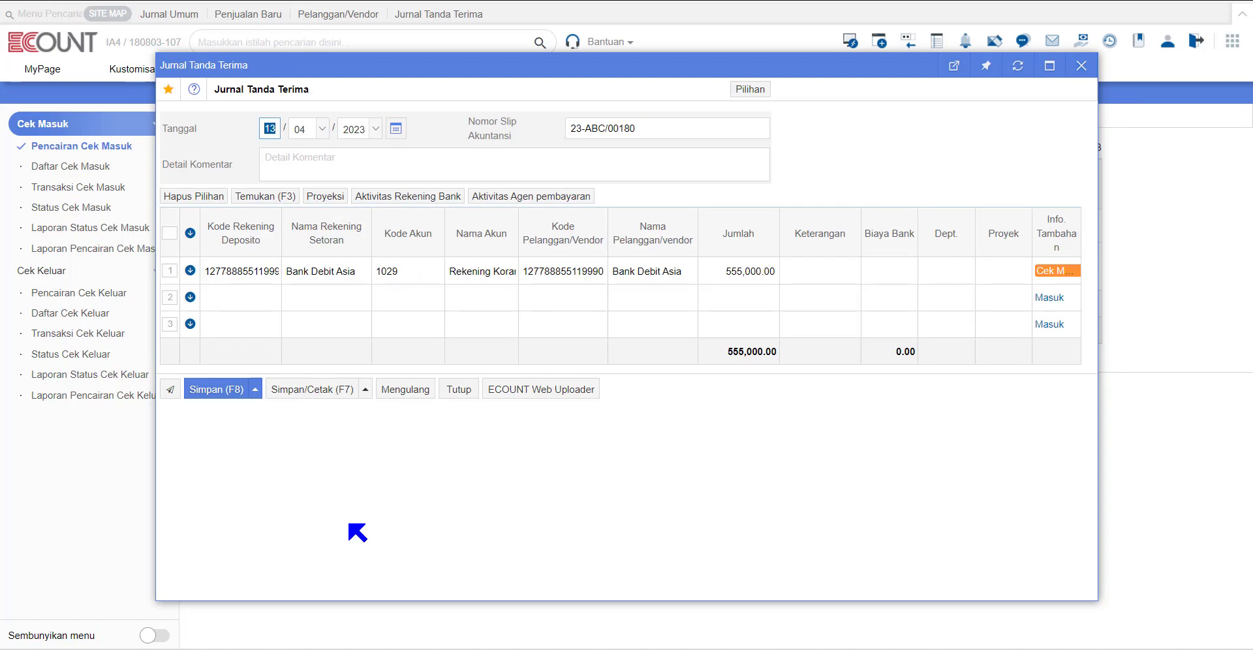
{"action": "left_click", "coordinate": [198, 390]}
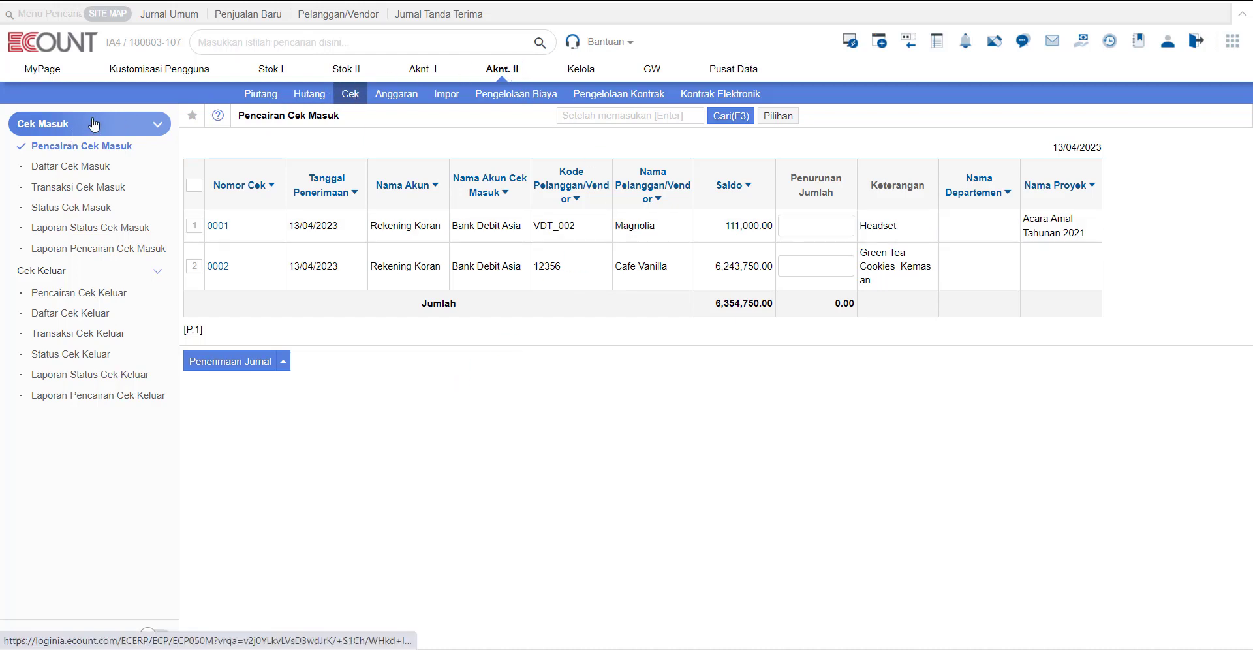
Step: Start a new incoming check entry from Daftar Cek Masuk with Jenis Slip set to Peningkatan
{"action": "left_click", "coordinate": [69, 167]}
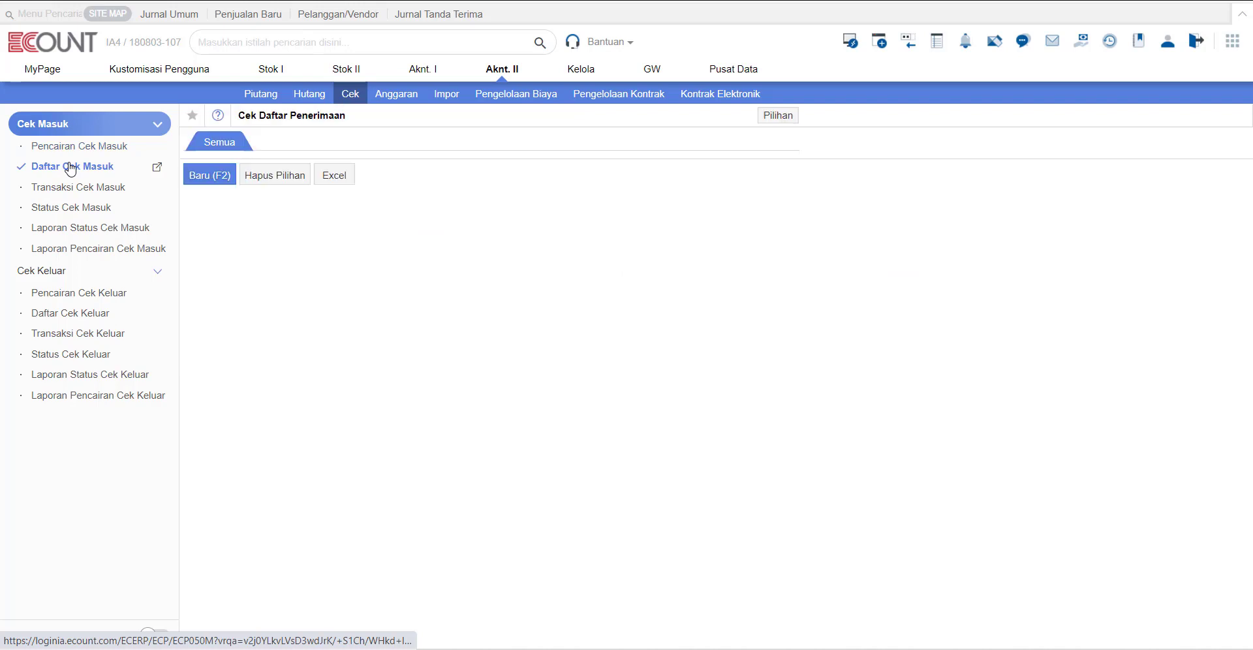
{"action": "left_click", "coordinate": [216, 364]}
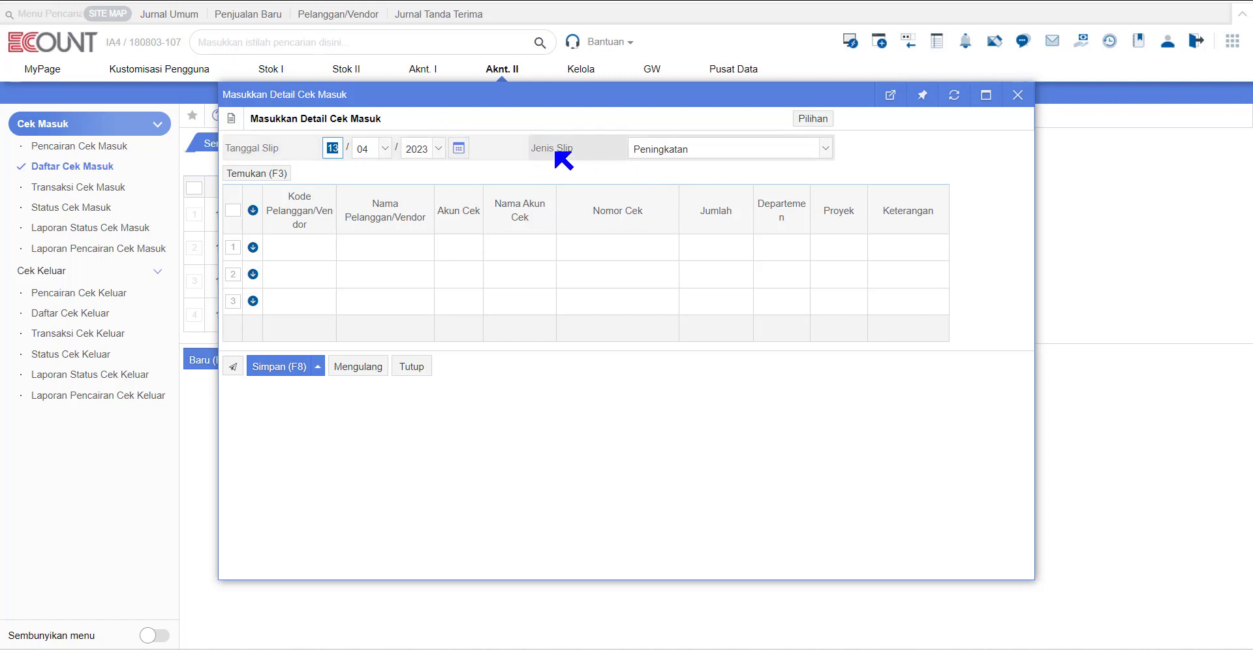
{"action": "left_click", "coordinate": [664, 161]}
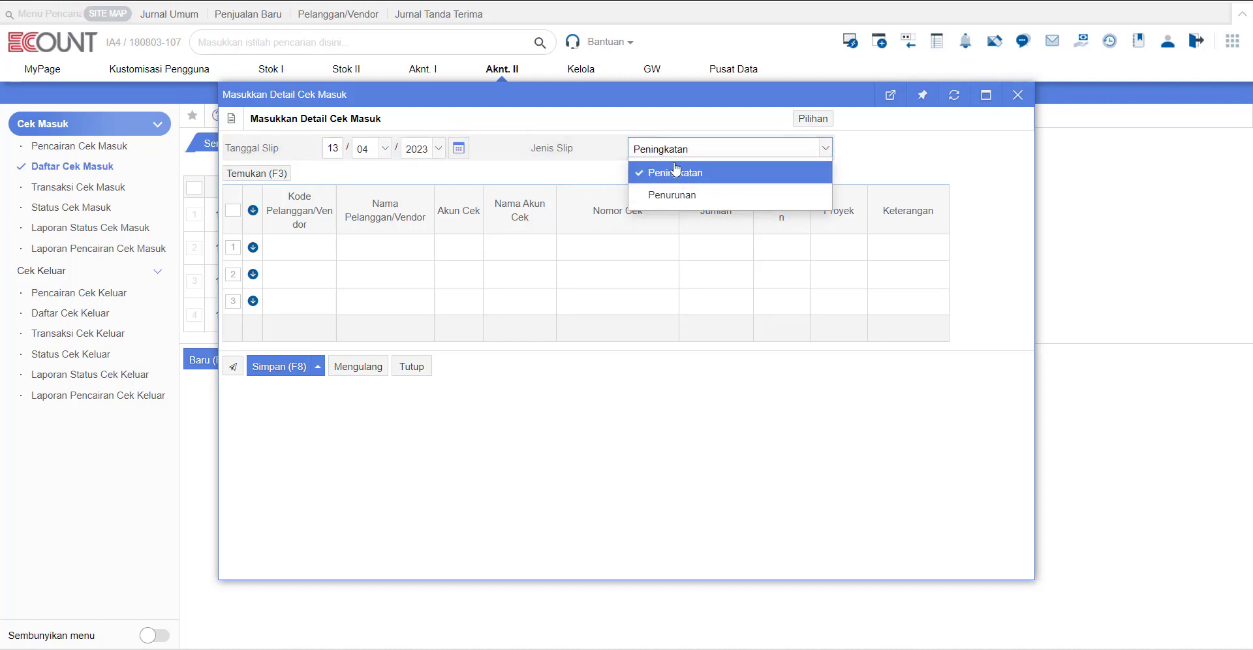
{"action": "left_click", "coordinate": [667, 171]}
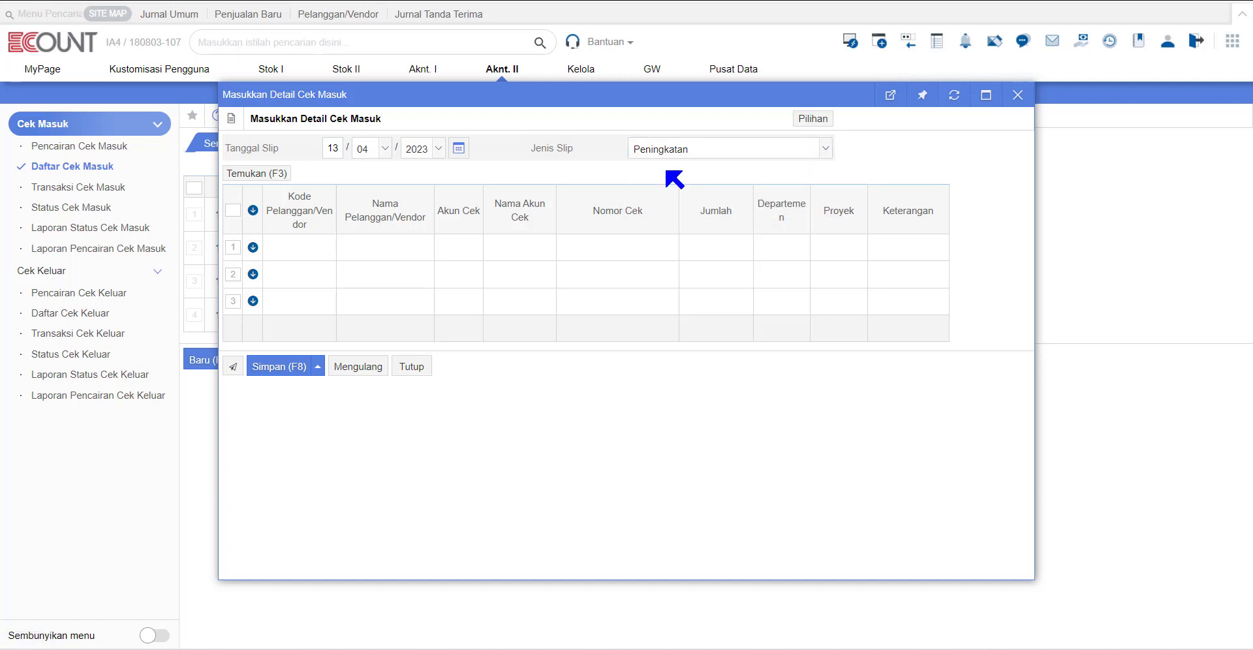
Step: Fill the first check line with customer Star Light, check account Bank Utama and the next check number in the sequence
{"action": "left_click", "coordinate": [304, 243]}
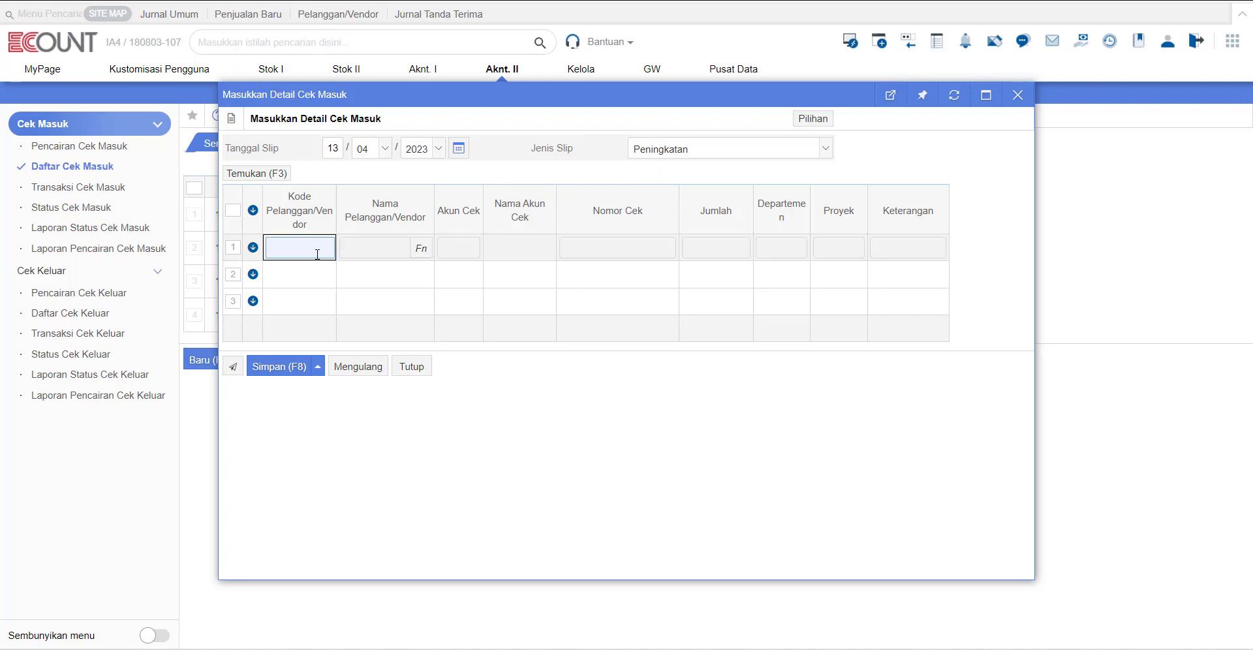
{"action": "type", "text": "VDT_008"}
{"action": "key", "text": "Return"}
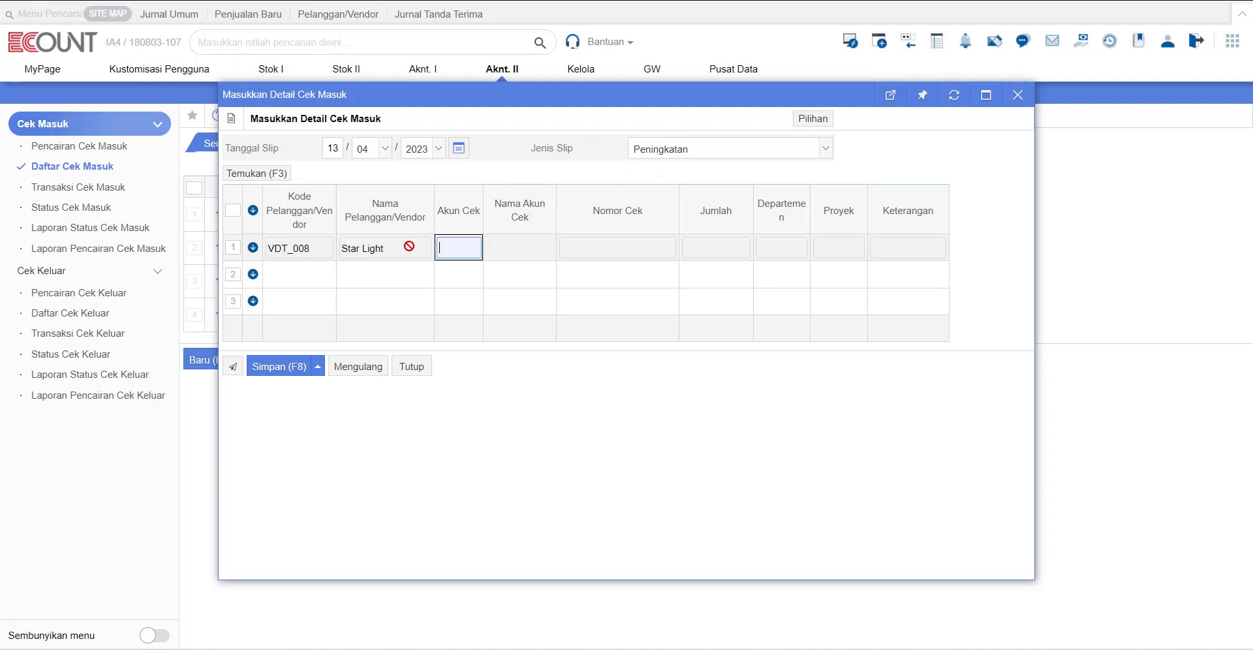
{"action": "double_click", "coordinate": [459, 248]}
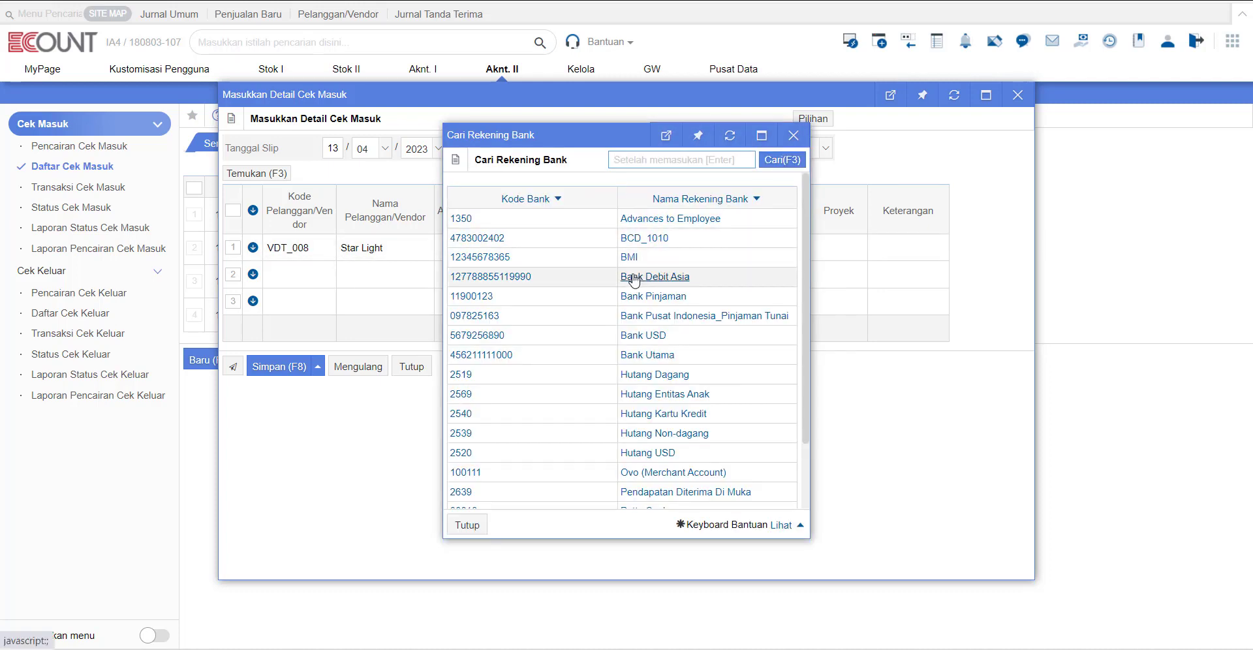
{"action": "left_click", "coordinate": [645, 355]}
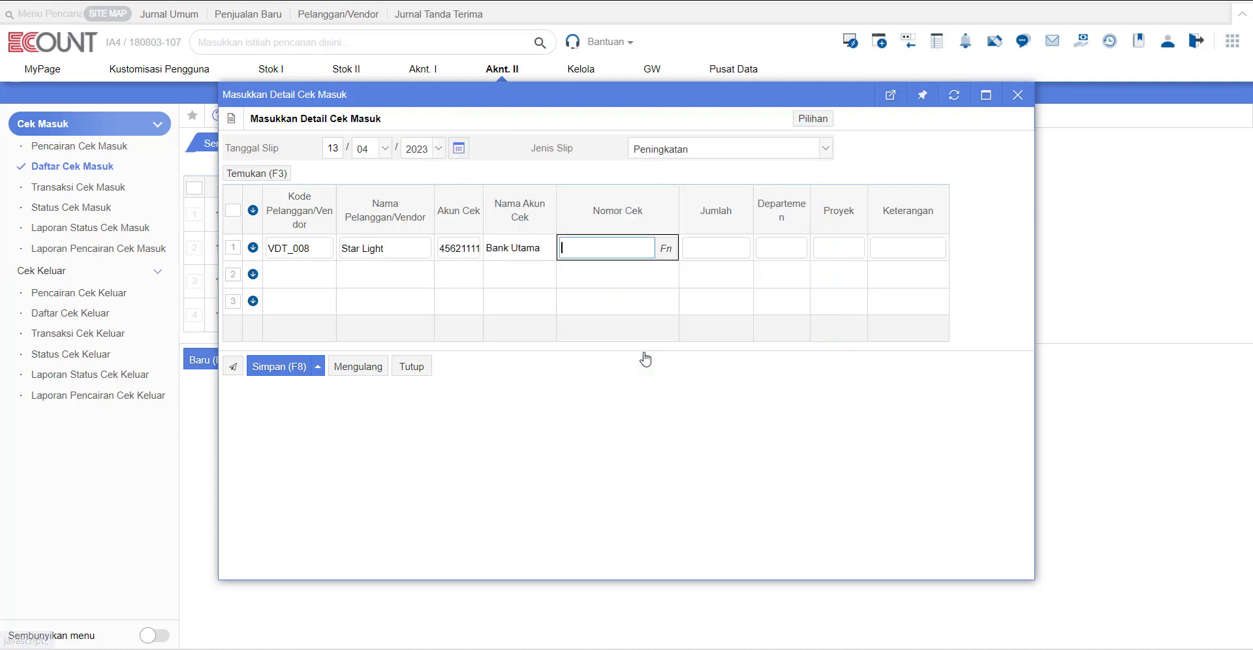
{"action": "key", "text": "ctrl+v"}
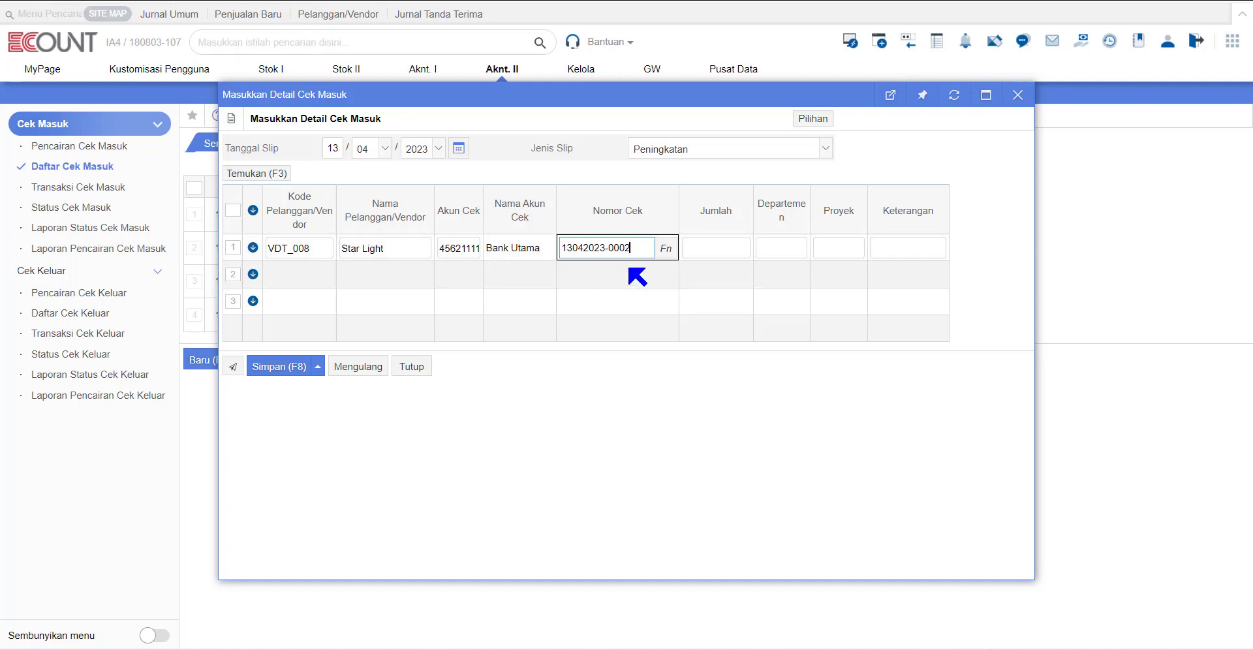
Step: Set the Jumlah of Star Light's check to 600,000 and save the incoming check entry
{"action": "left_click", "coordinate": [703, 251]}
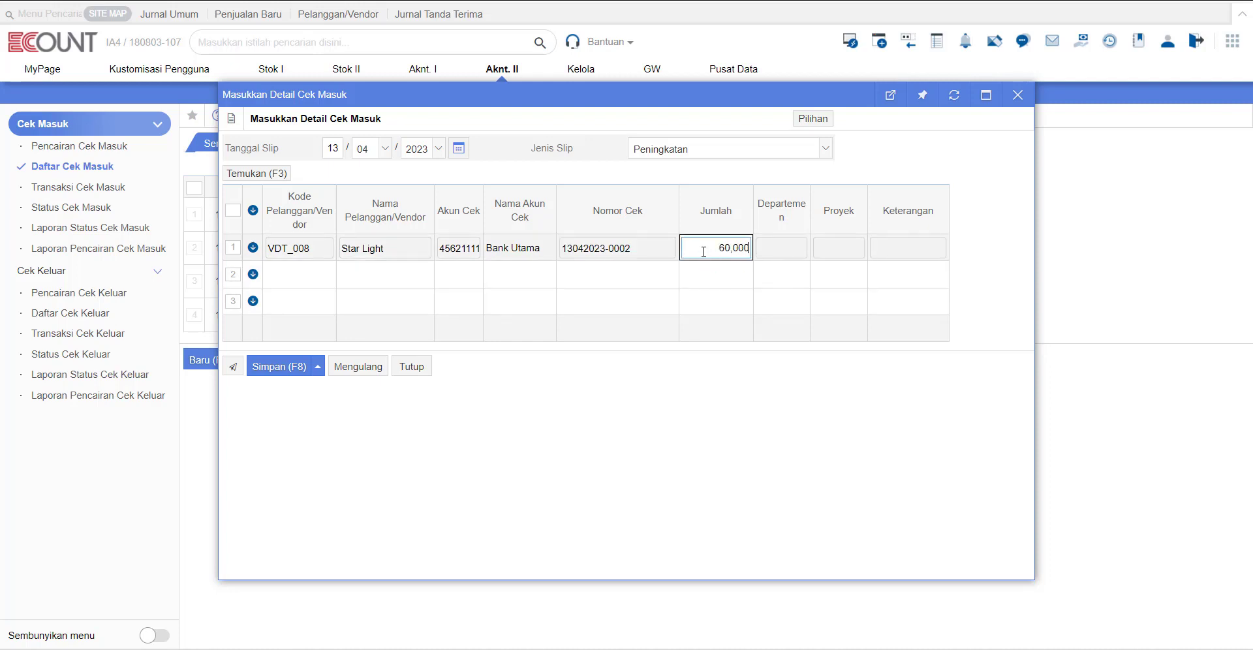
{"action": "left_click", "coordinate": [718, 175]}
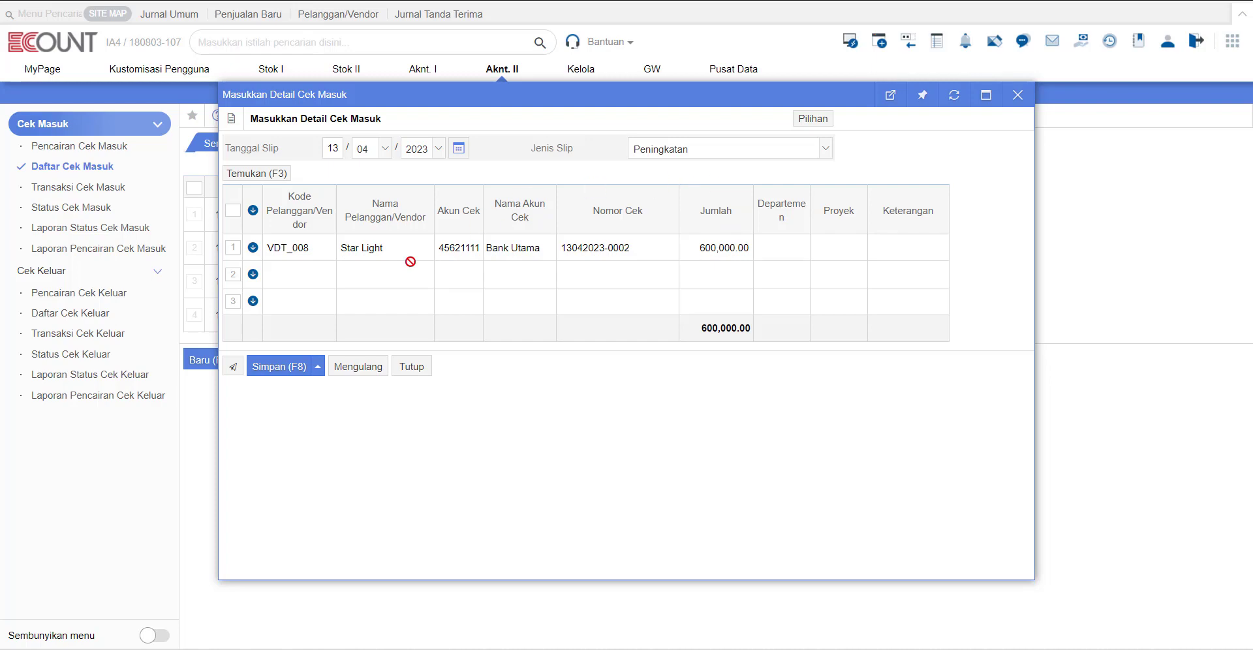
{"action": "left_click", "coordinate": [286, 369]}
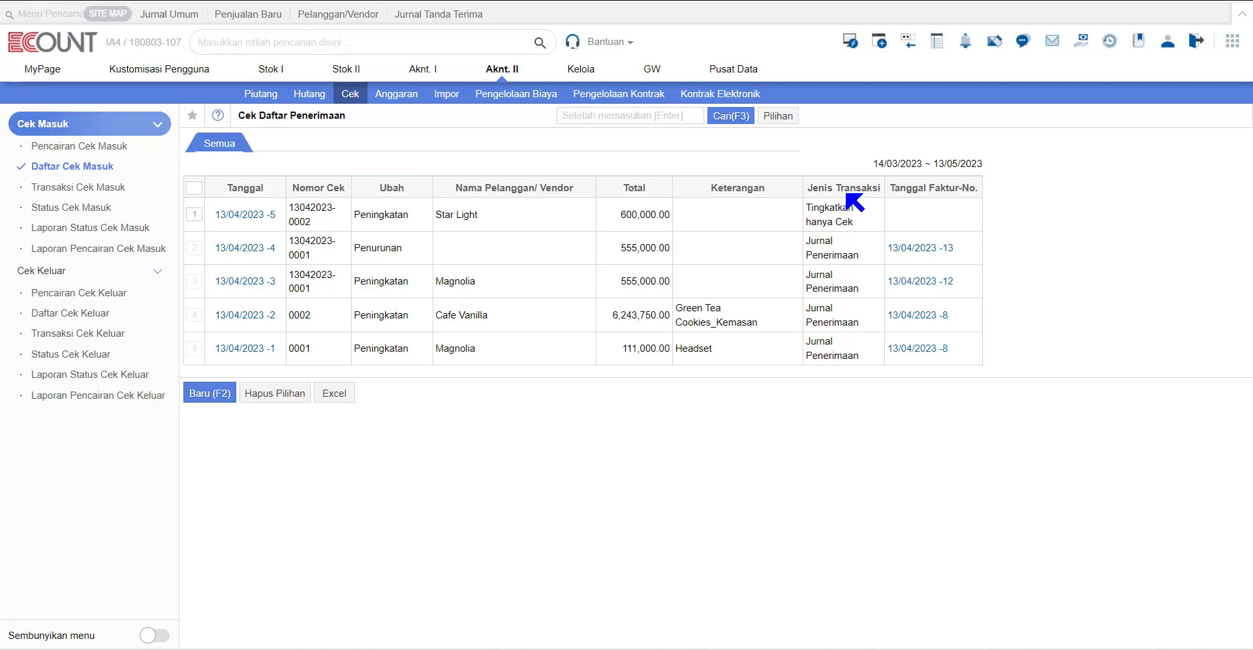
Step: Clear Star Light's 600,000 check in Pencairan Cek Masuk with Bank Utama as Akun Setoran, and save the resulting receipt journal
{"action": "left_click", "coordinate": [106, 150]}
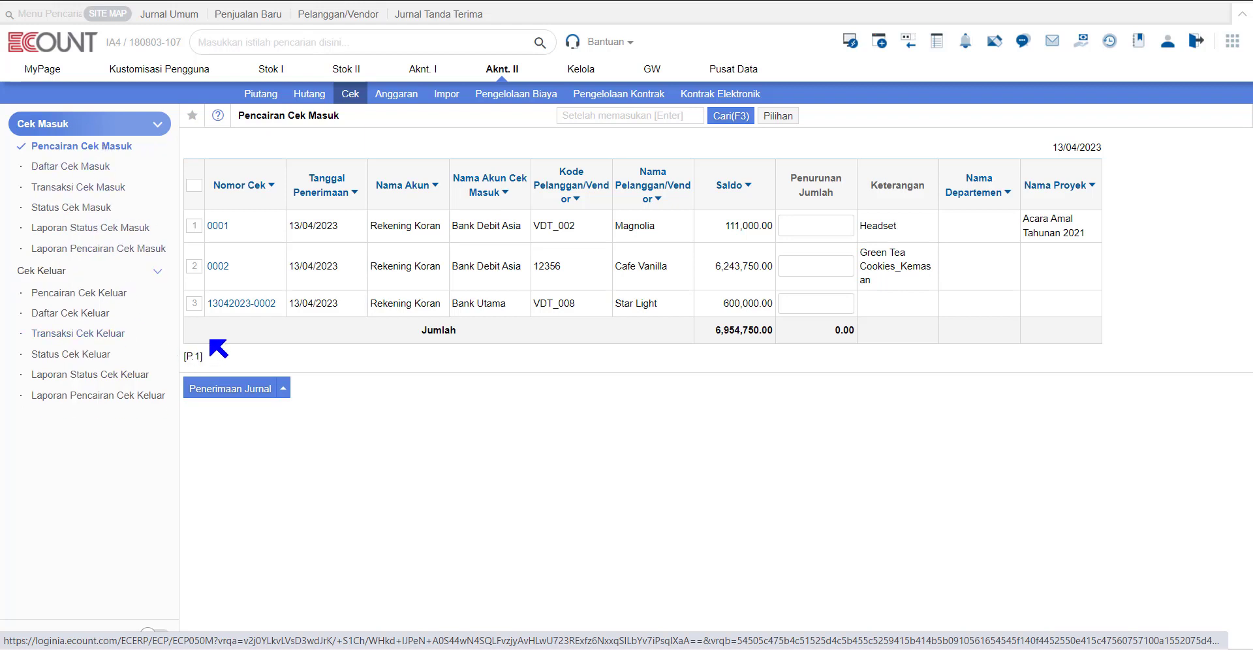
{"action": "left_click", "coordinate": [195, 304]}
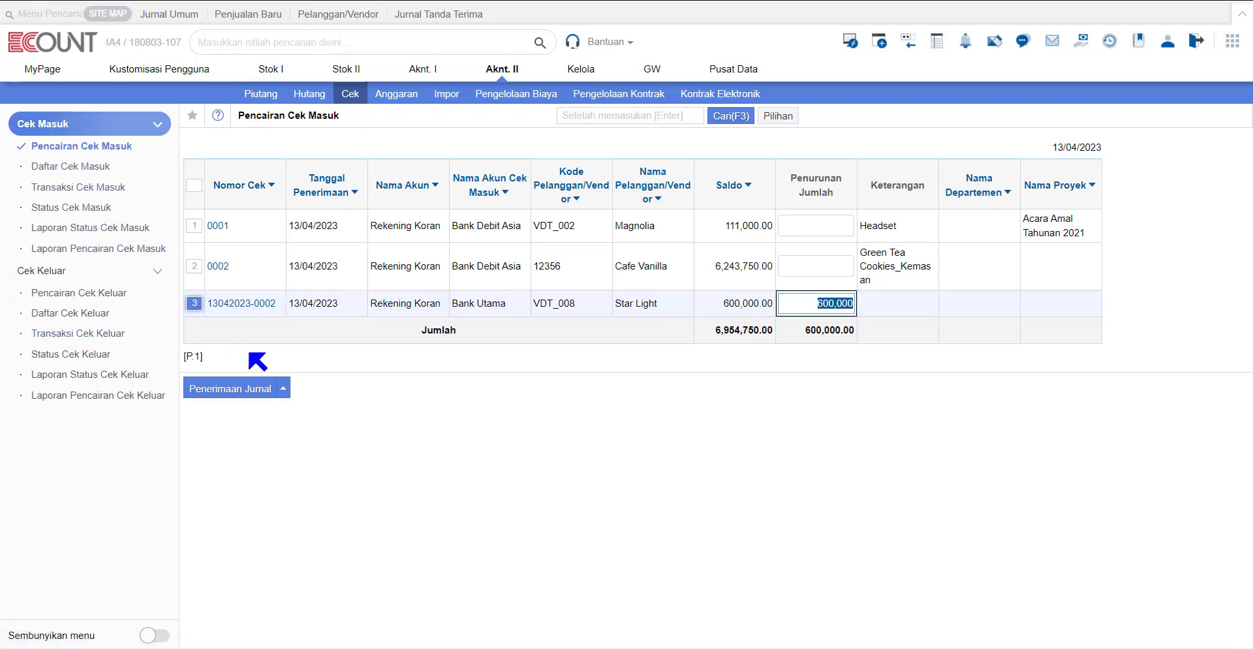
{"action": "left_click", "coordinate": [886, 306]}
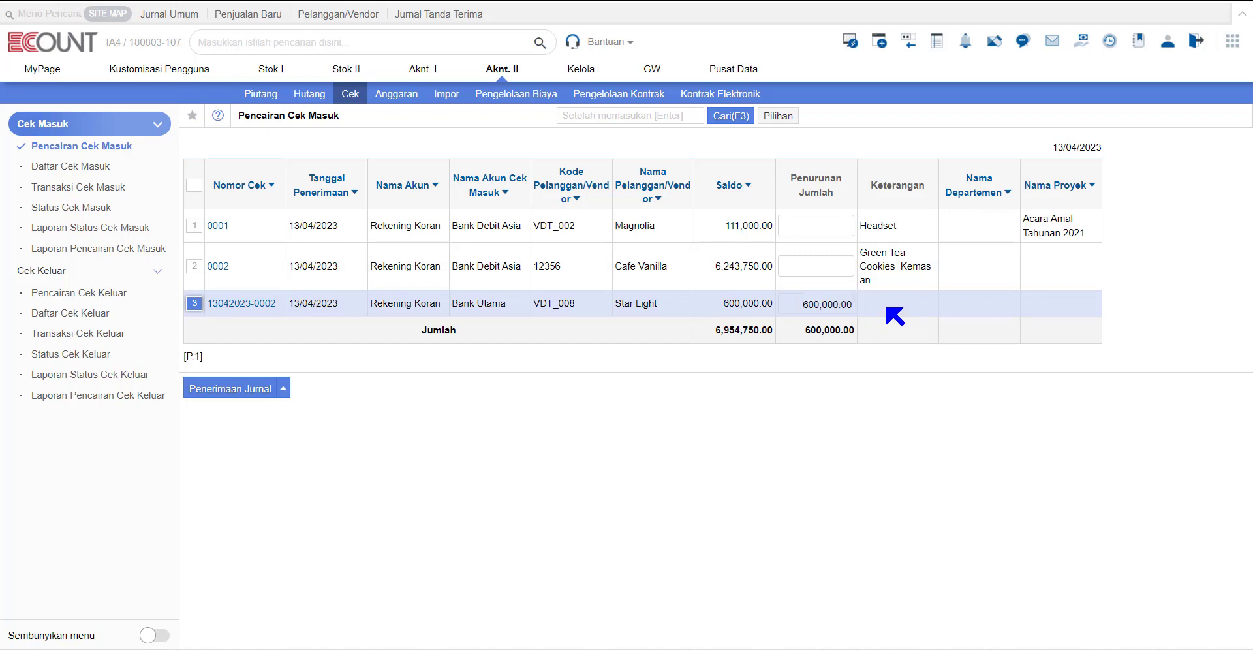
{"action": "left_click", "coordinate": [225, 395]}
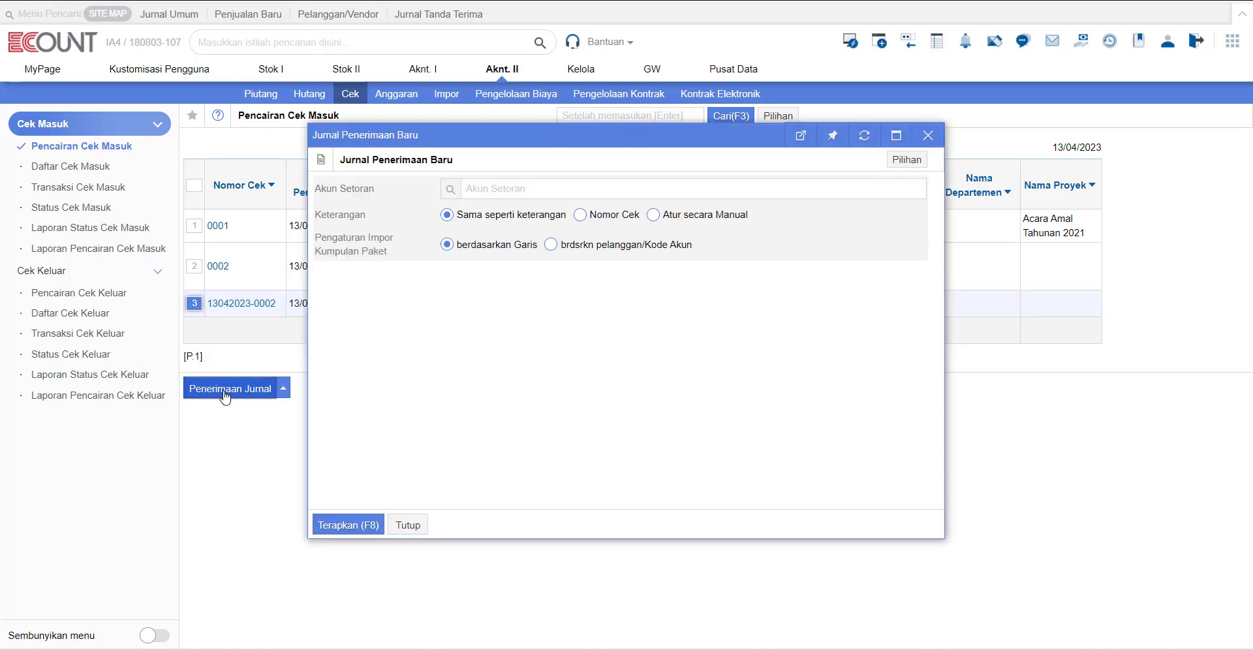
{"action": "left_click", "coordinate": [451, 188]}
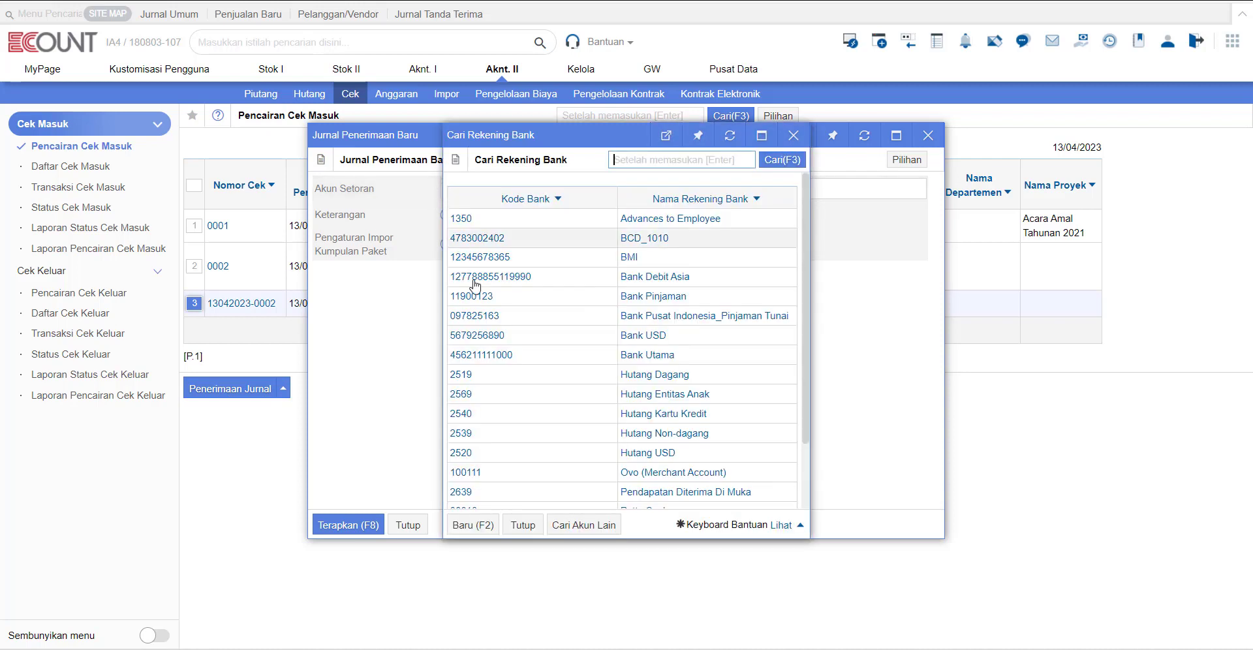
{"action": "left_click", "coordinate": [648, 354]}
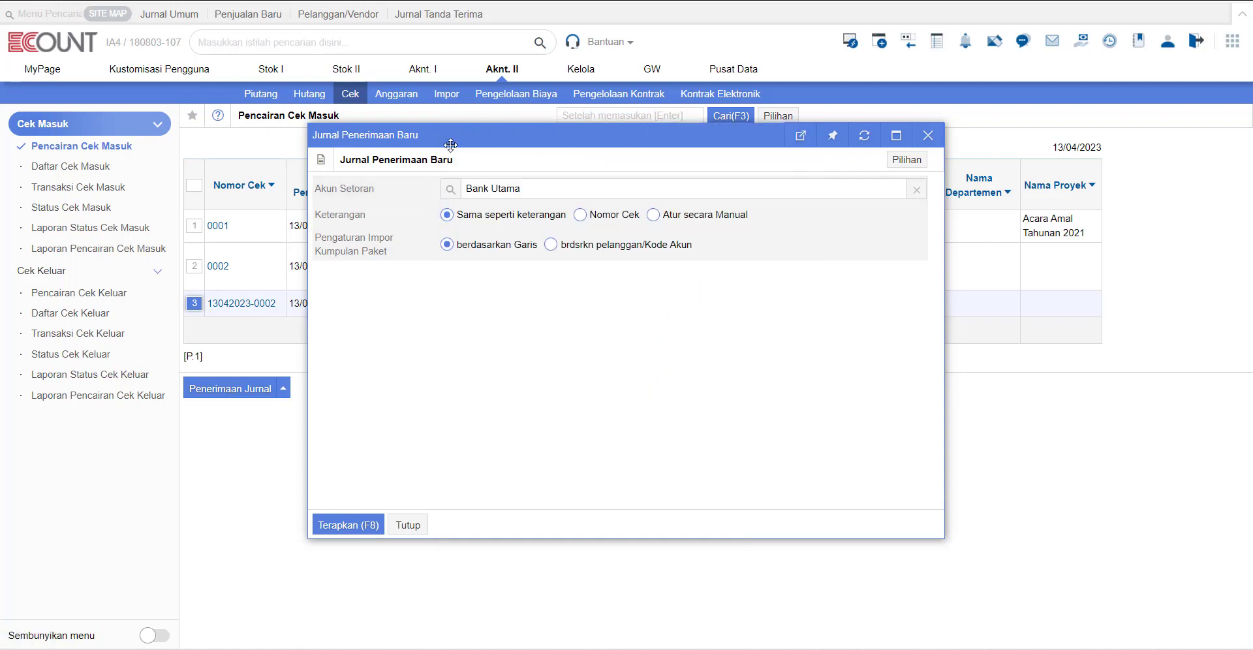
{"action": "left_click", "coordinate": [357, 526]}
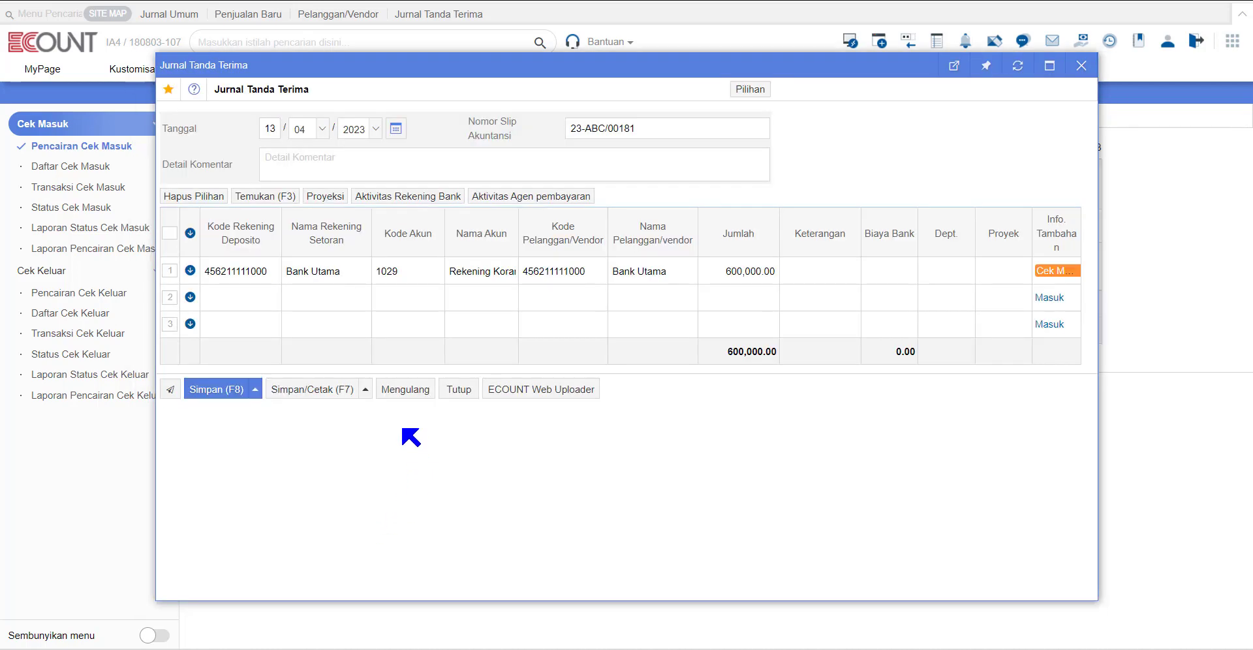
{"action": "left_click", "coordinate": [216, 395]}
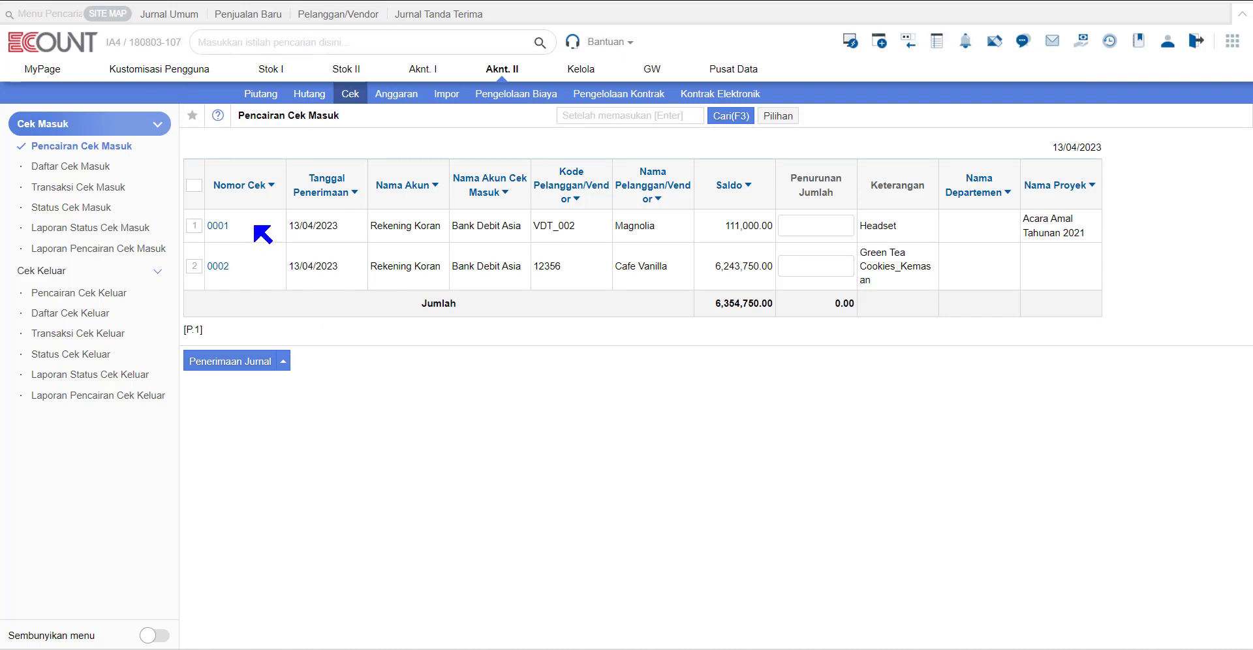
Step: Review how the Star Light check's clearance is recorded in Daftar Cek Masuk, and open Daftar Cek Keluar
{"action": "left_click", "coordinate": [90, 171]}
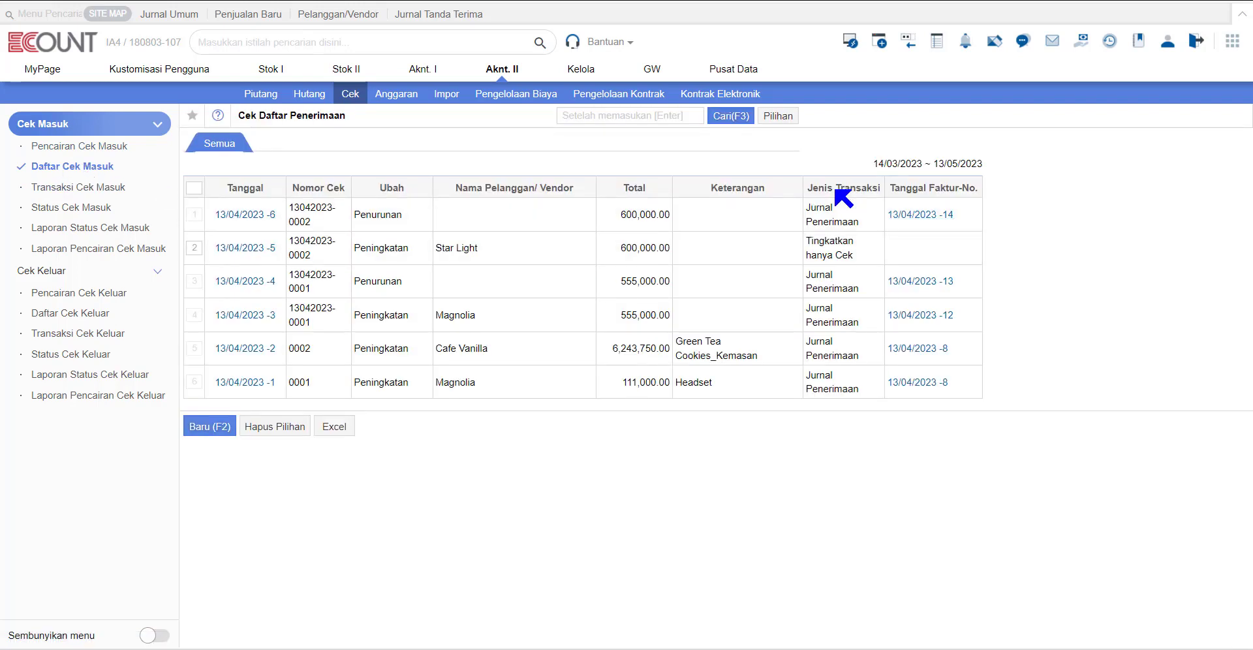
{"action": "double_click", "coordinate": [358, 219]}
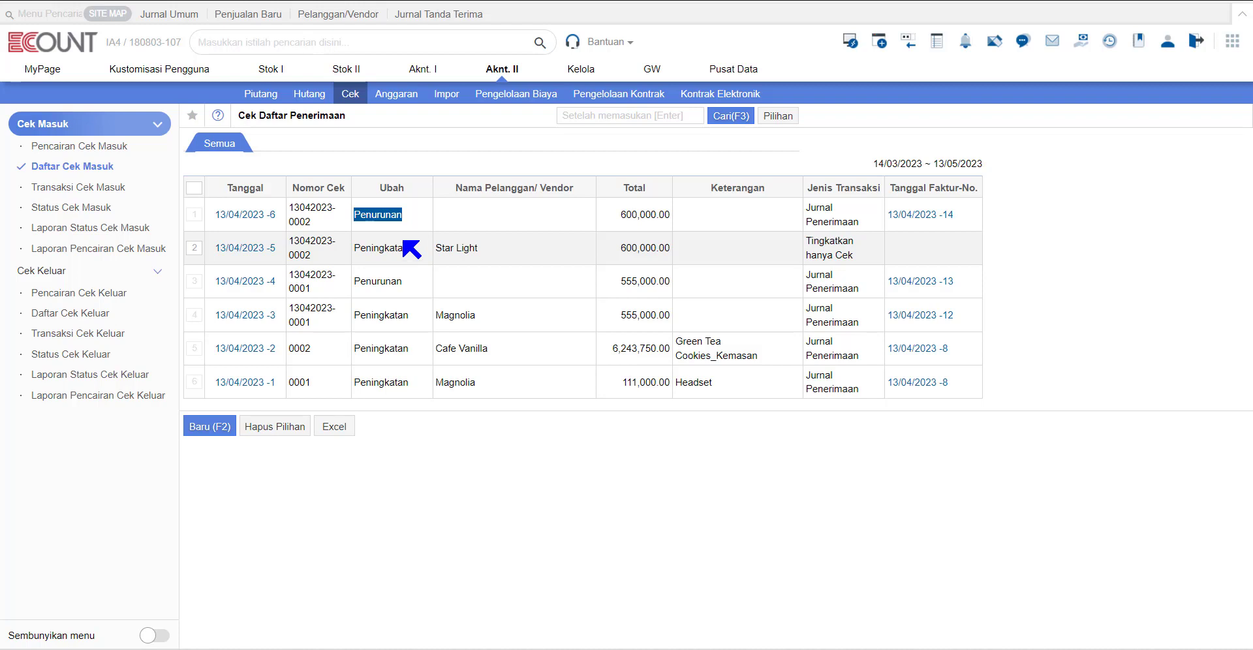
{"action": "left_click", "coordinate": [87, 313]}
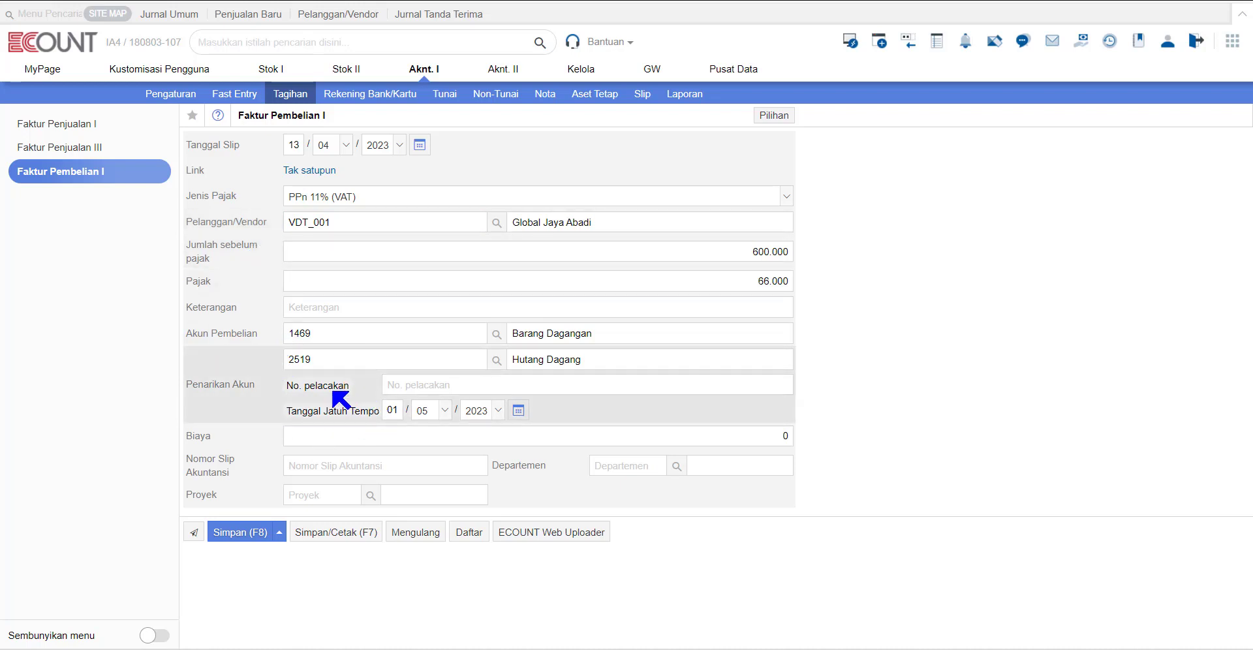
Step: Generate a payable tracking number for Global Jaya Abadi's purchase invoice in Faktur Pembelian I and save the invoice
{"action": "left_click", "coordinate": [783, 385]}
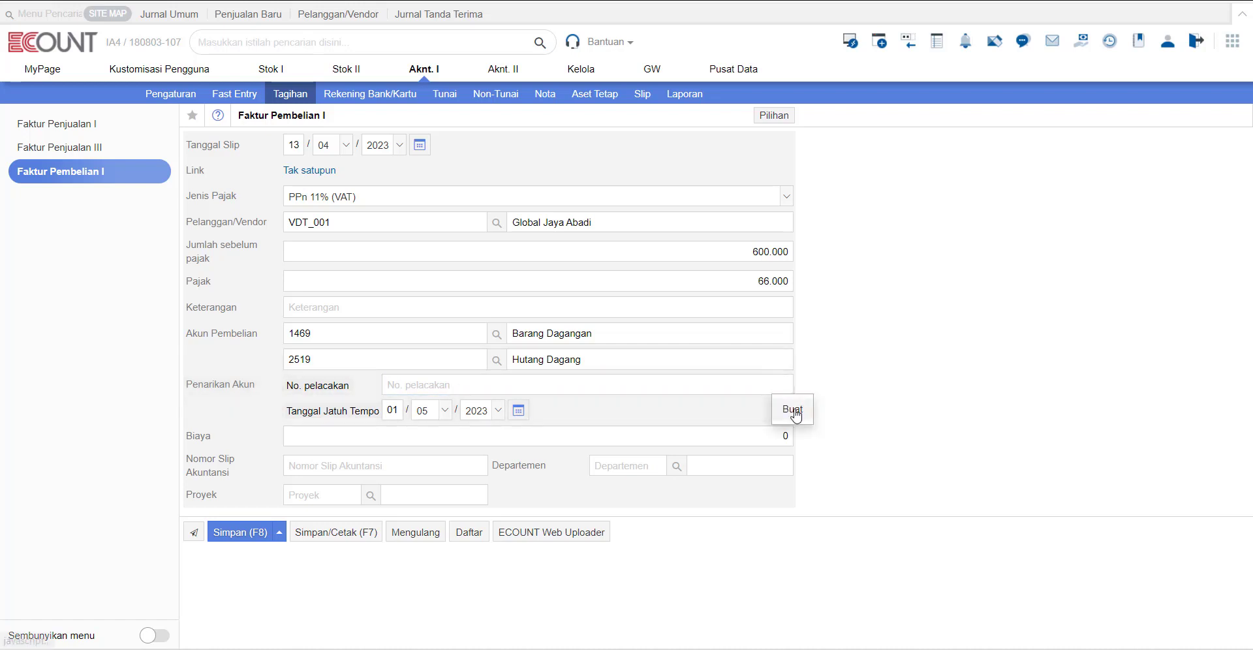
{"action": "left_click", "coordinate": [792, 410]}
{"action": "left_click", "coordinate": [330, 440]}
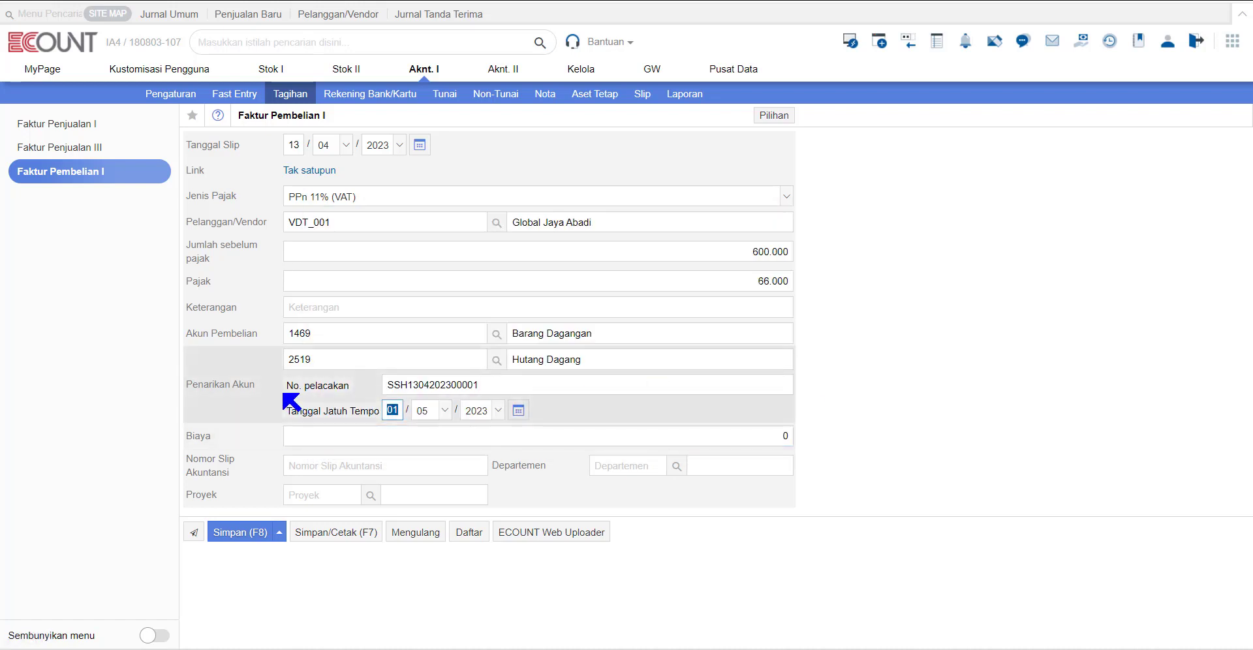
{"action": "left_click", "coordinate": [248, 541]}
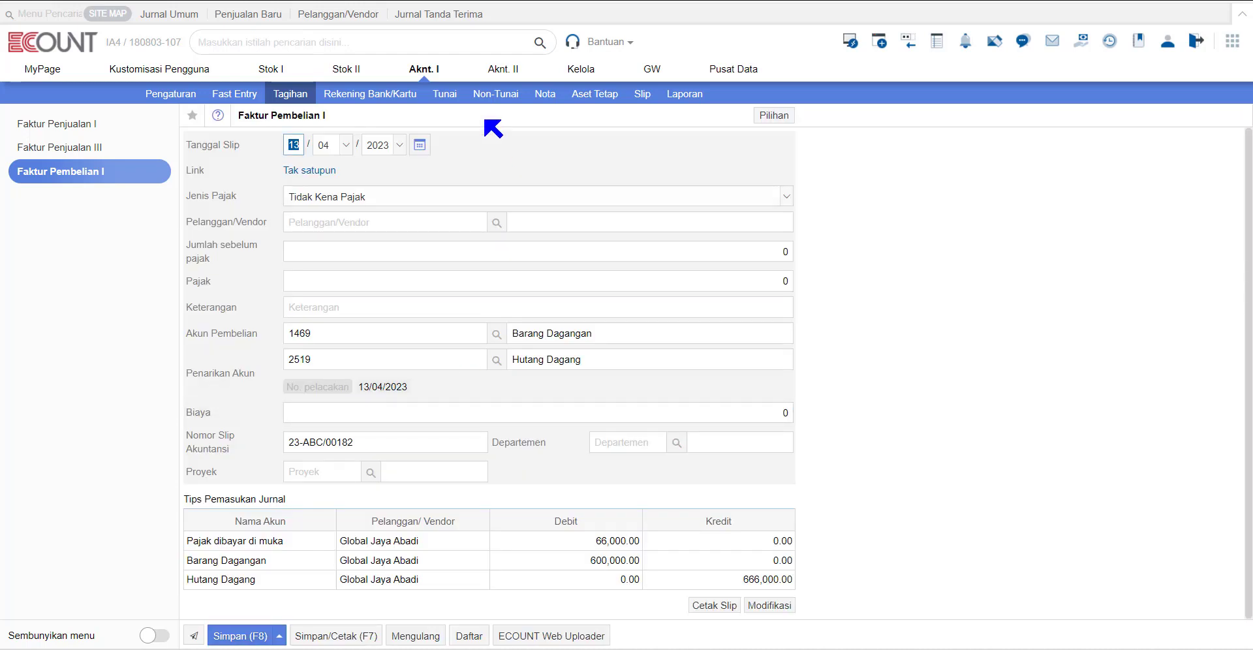
Step: Start a payment journal from Pembayaran Hutang Baru for Global Jaya Abadi's full 666,000 payable
{"action": "left_click", "coordinate": [497, 68]}
{"action": "left_click", "coordinate": [312, 94]}
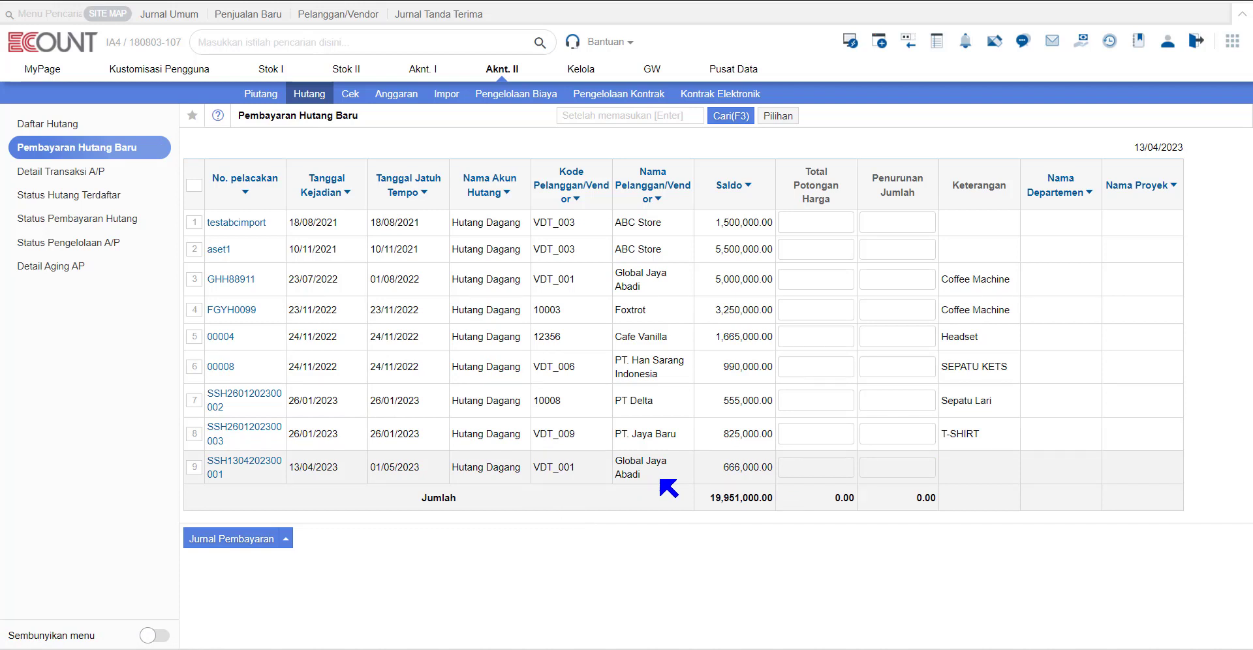
{"action": "left_click", "coordinate": [194, 467]}
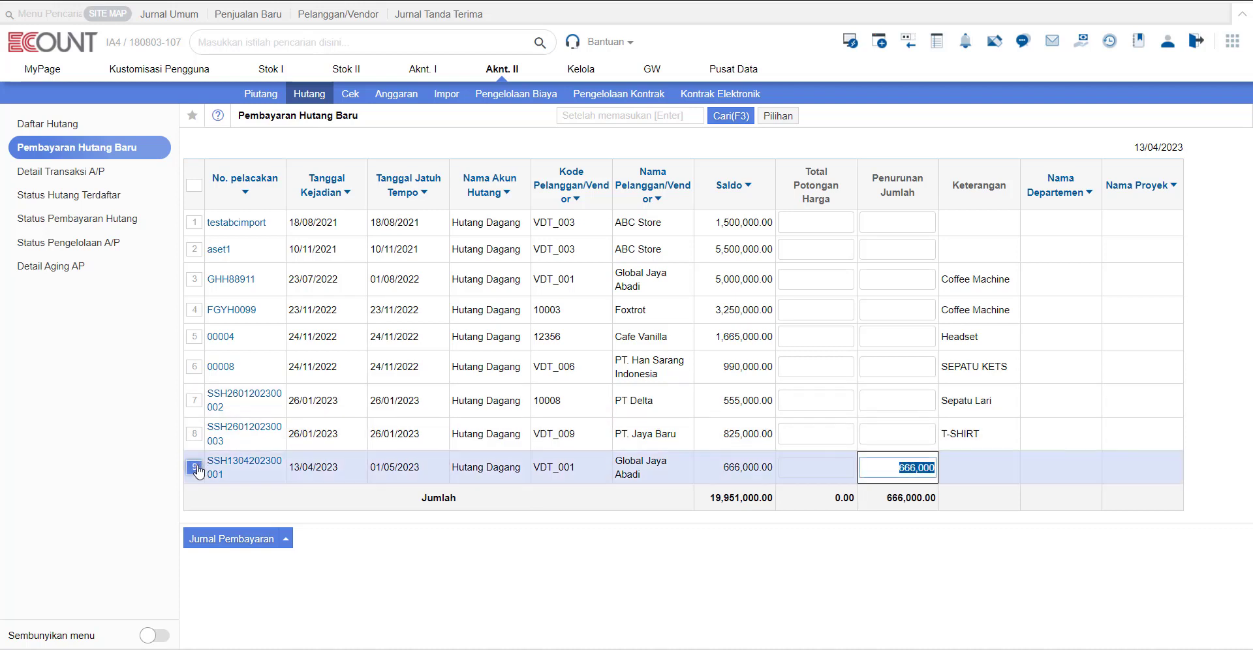
{"action": "left_click", "coordinate": [822, 469]}
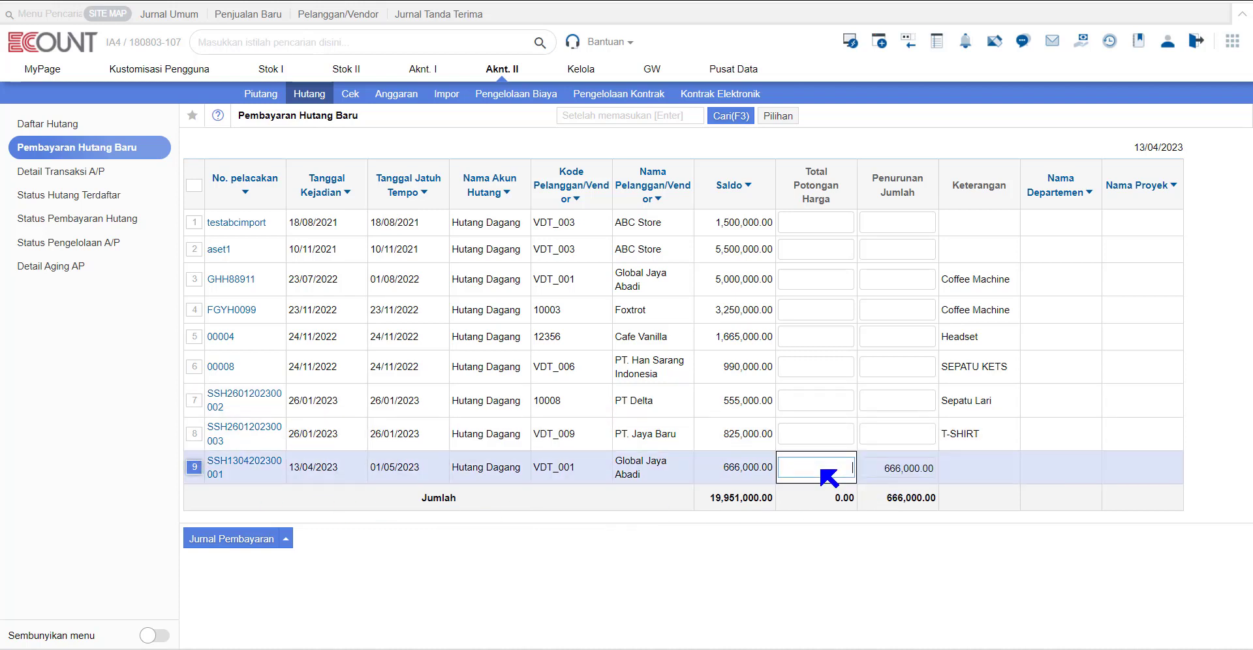
{"action": "left_click", "coordinate": [238, 541]}
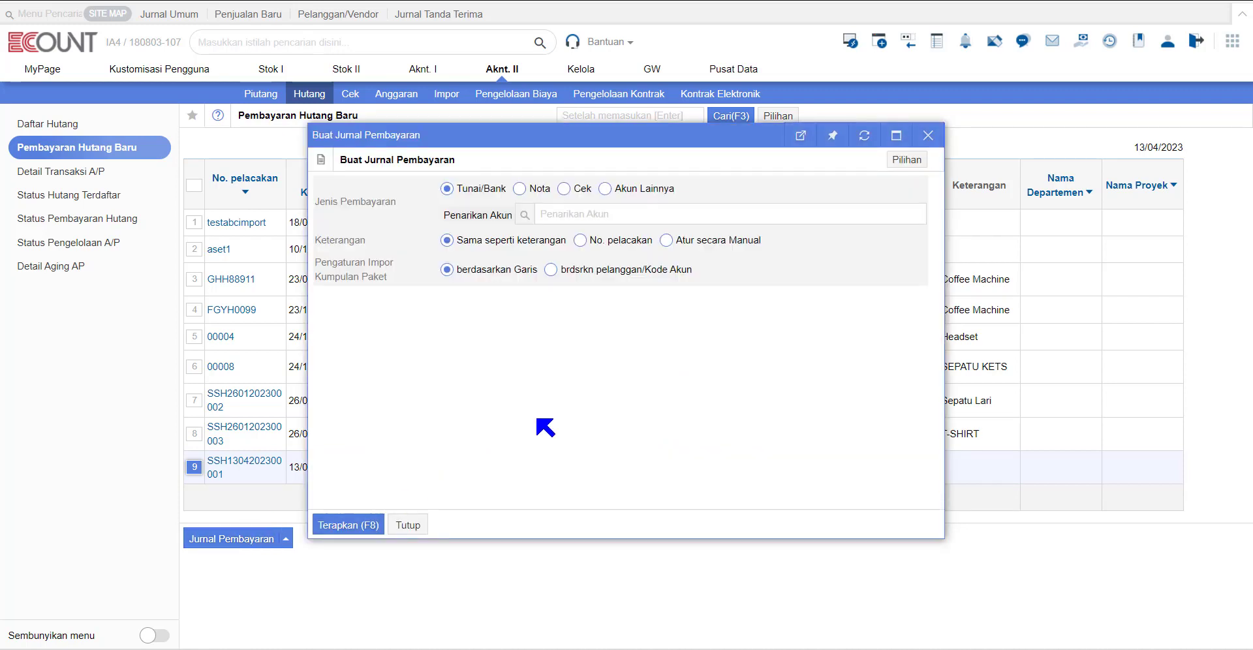
Step: Set the payment type to Cek with Bank Debit Asia as Penarikan Akun, and apply the automatically numbered check
{"action": "left_click", "coordinate": [579, 192]}
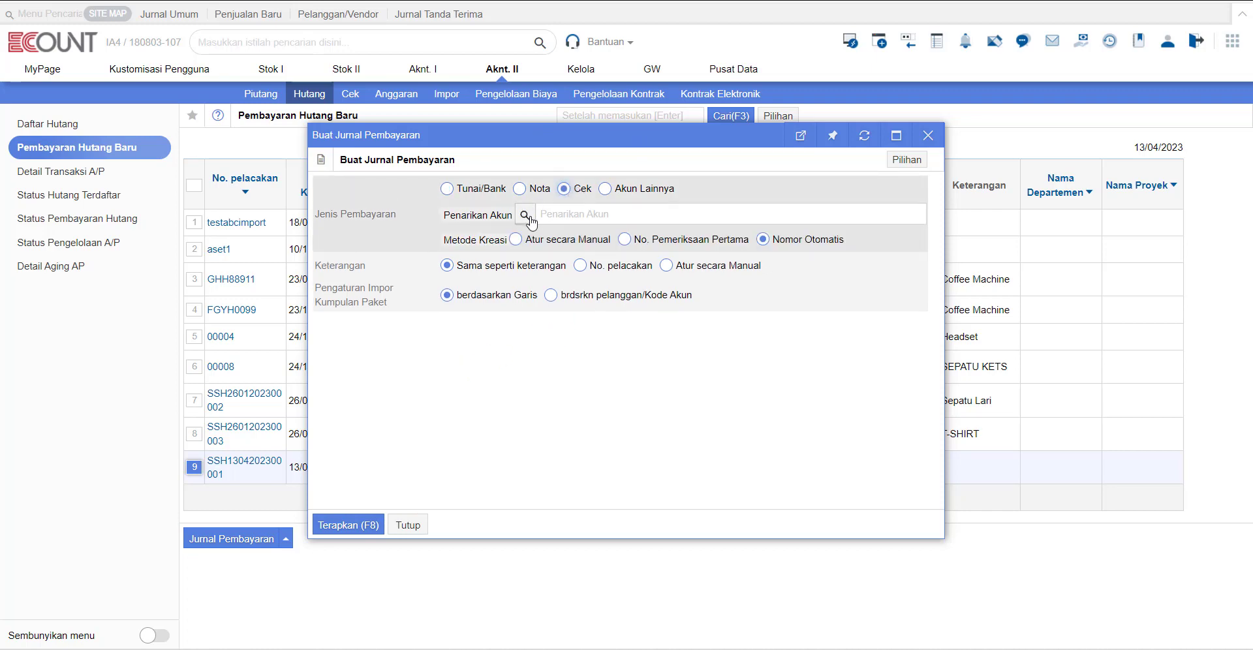
{"action": "left_click", "coordinate": [525, 215]}
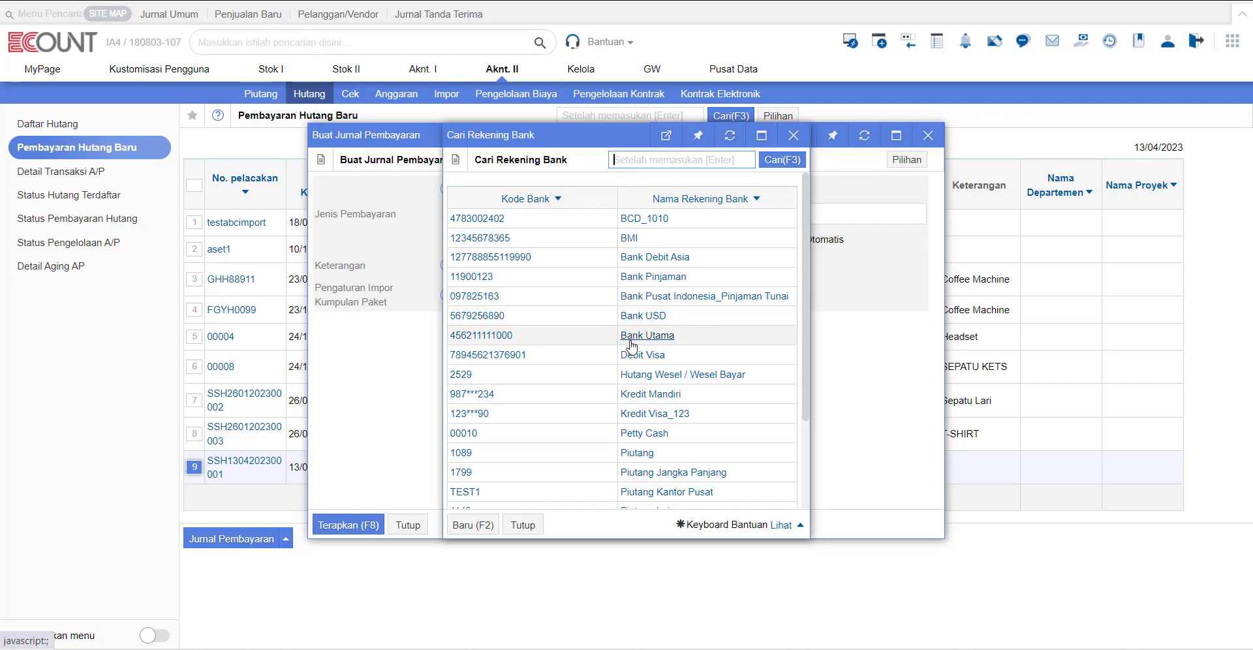
{"action": "left_click", "coordinate": [661, 257]}
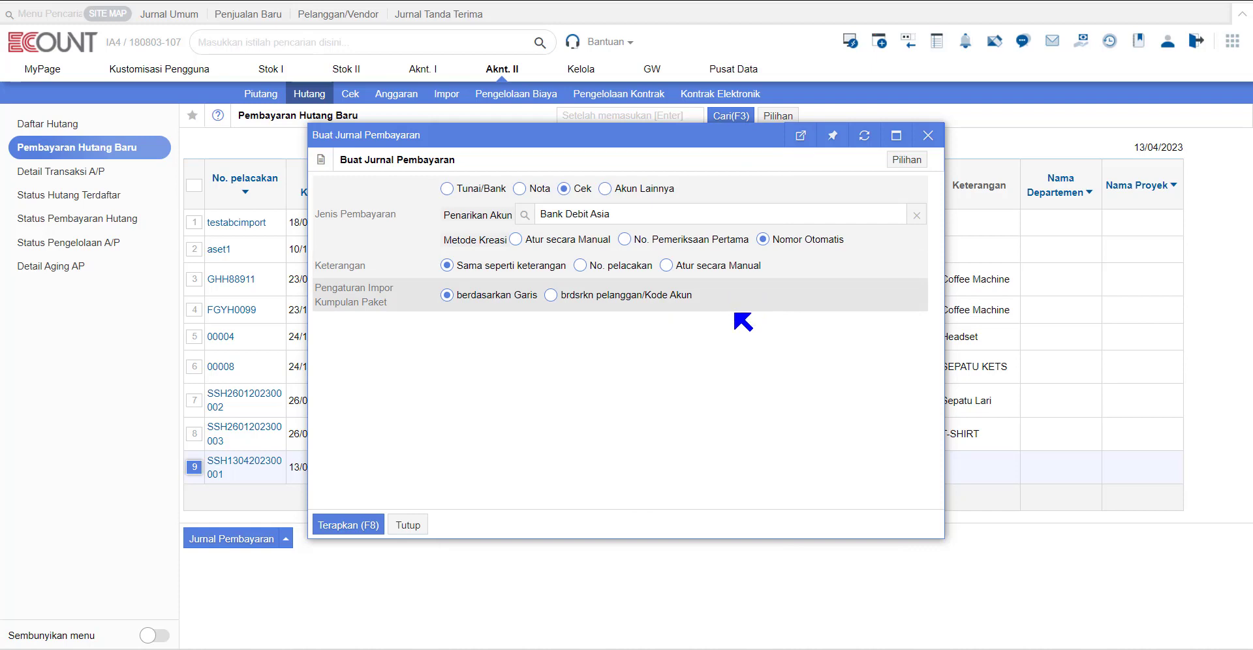
{"action": "left_click", "coordinate": [354, 526]}
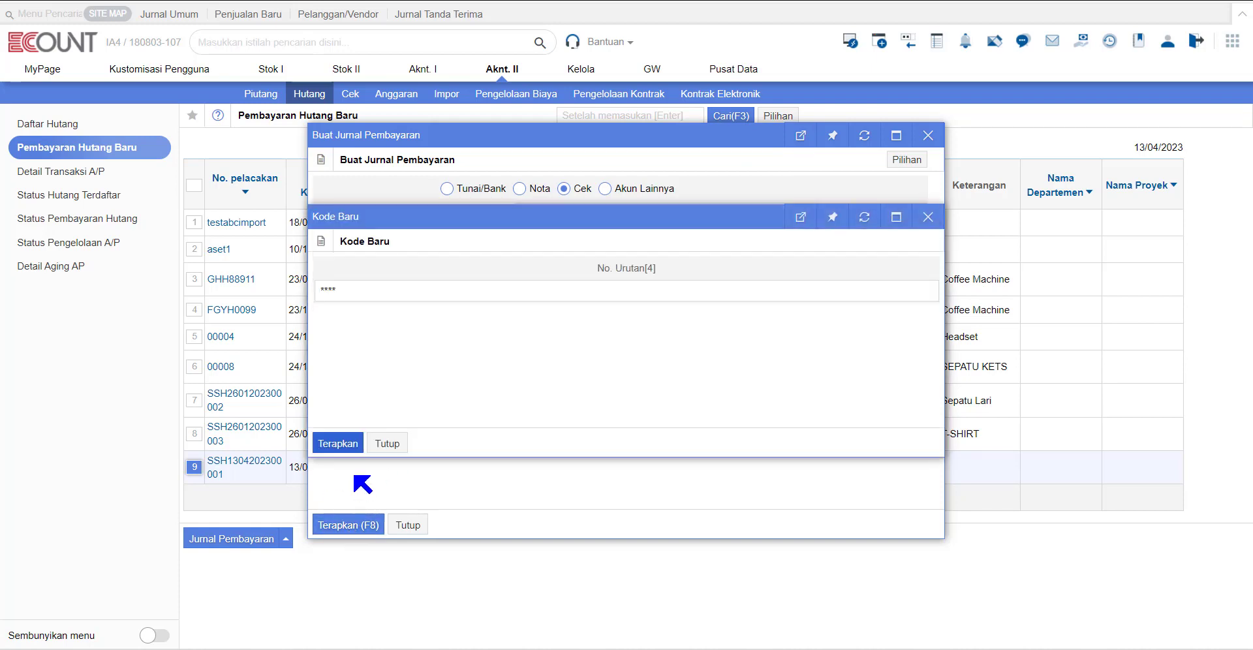
{"action": "left_click", "coordinate": [345, 451]}
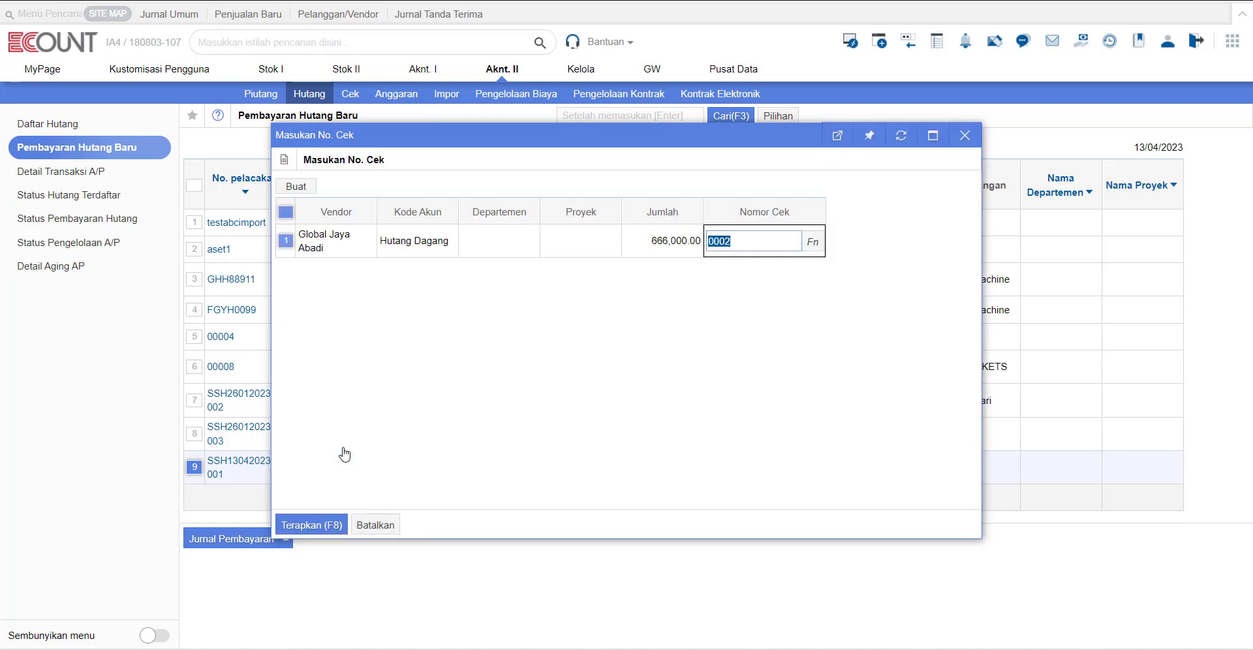
{"action": "left_click", "coordinate": [311, 525]}
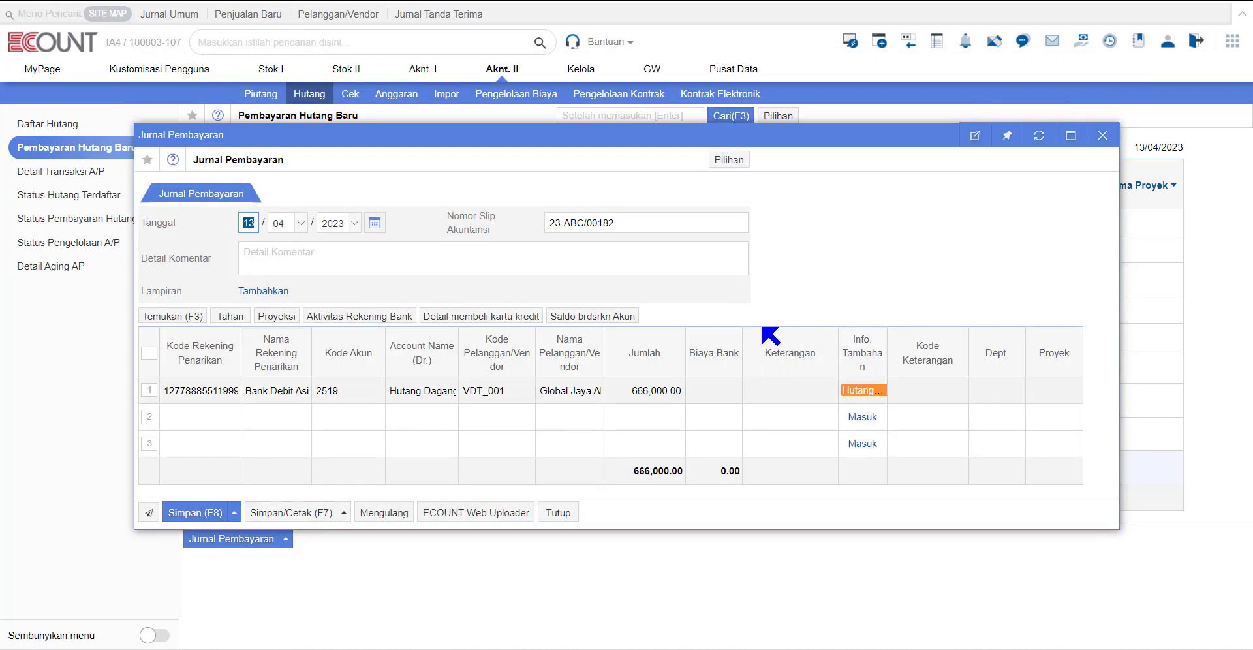
Step: Check the payable and issued-check details in the journal line's additional information, apply them and save the payment journal
{"action": "left_click", "coordinate": [875, 392]}
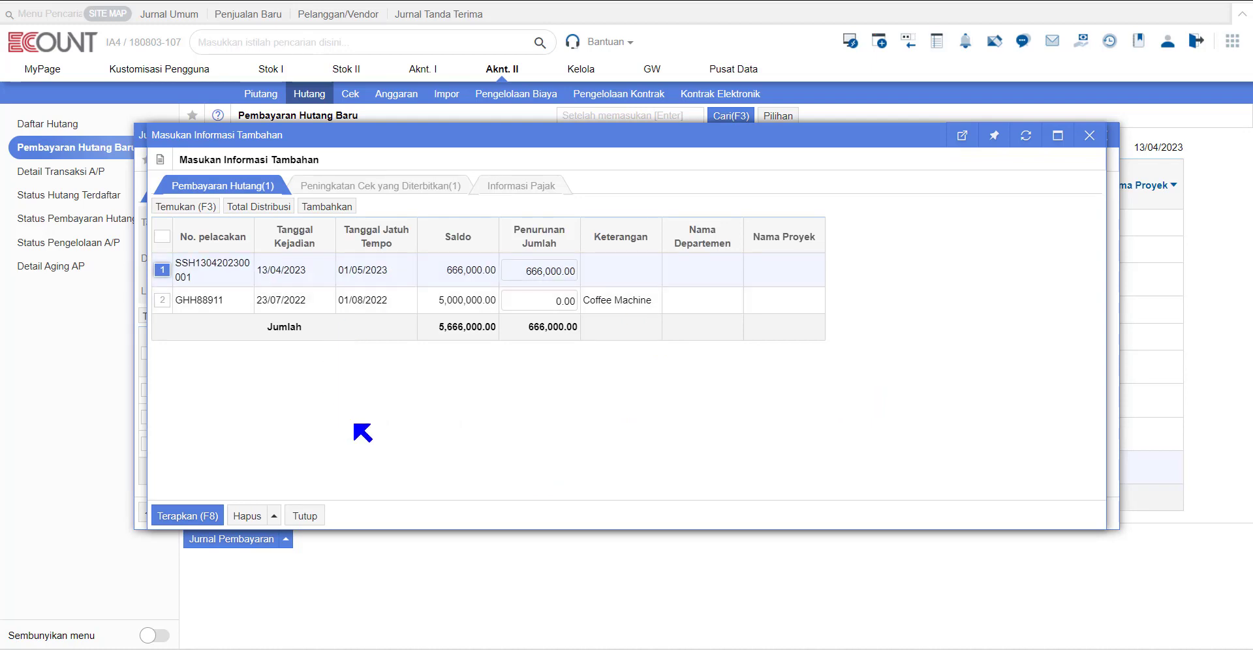
{"action": "left_click", "coordinate": [376, 195]}
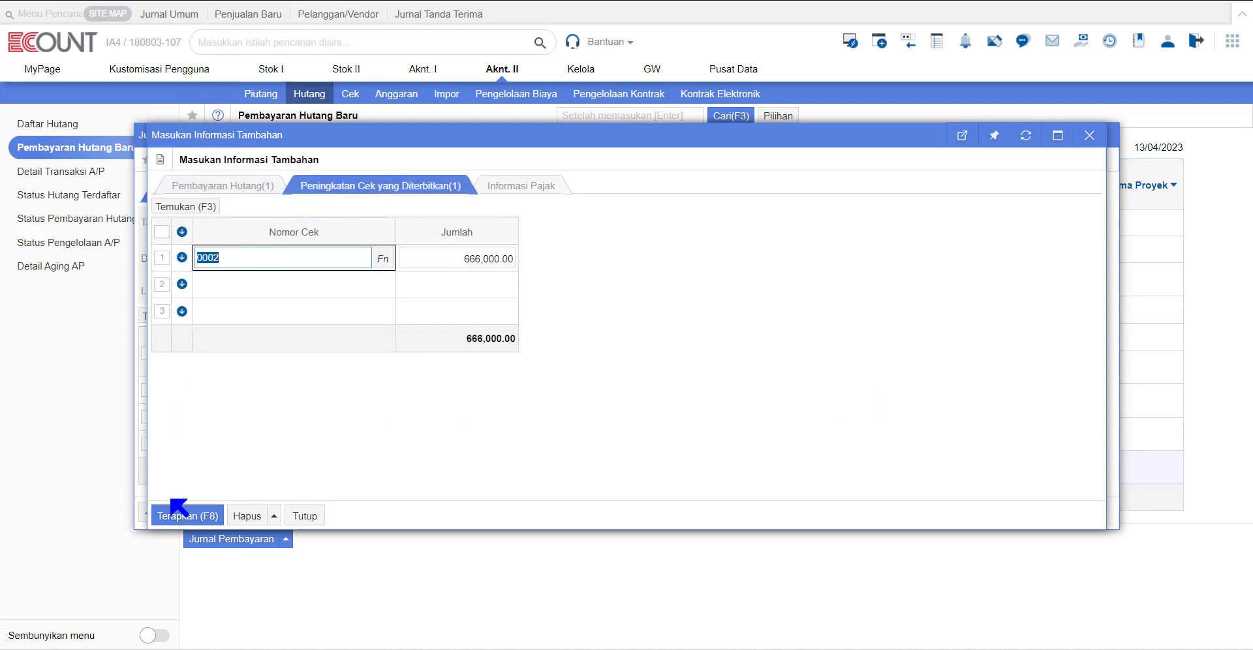
{"action": "left_click", "coordinate": [186, 515]}
{"action": "left_click", "coordinate": [206, 510]}
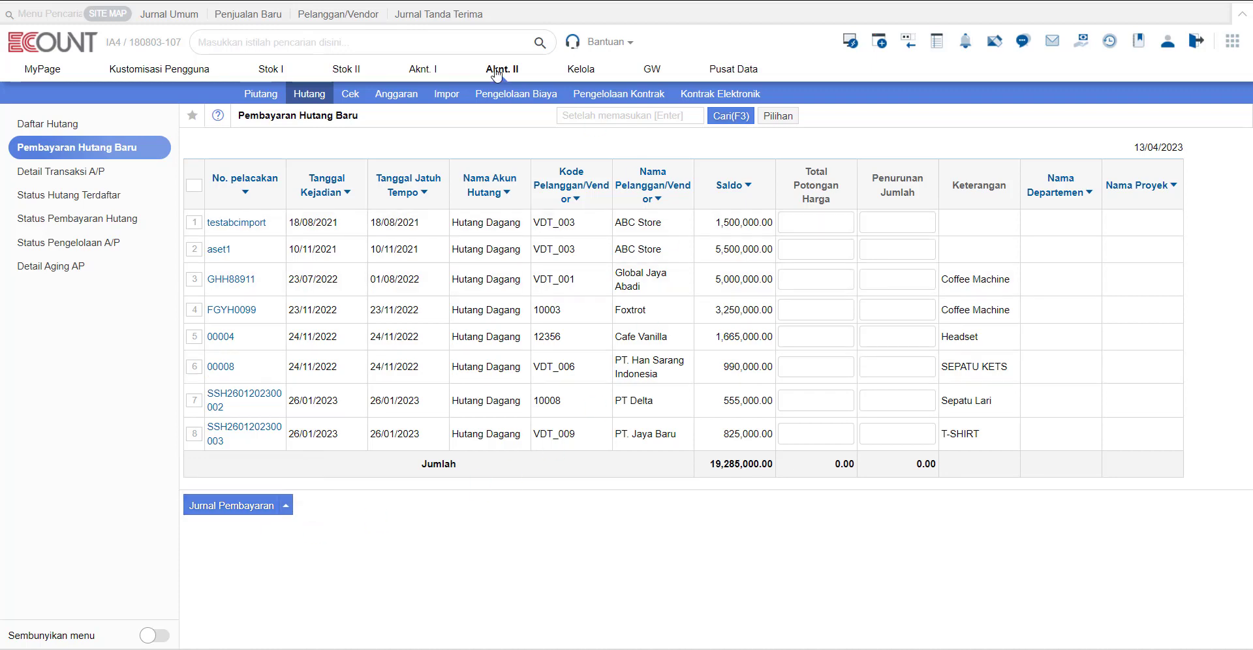
Step: Examine Global Jaya Abadi's newest payment journal voucher in Daftar Slip and close it
{"action": "left_click", "coordinate": [423, 70]}
{"action": "left_click", "coordinate": [643, 94]}
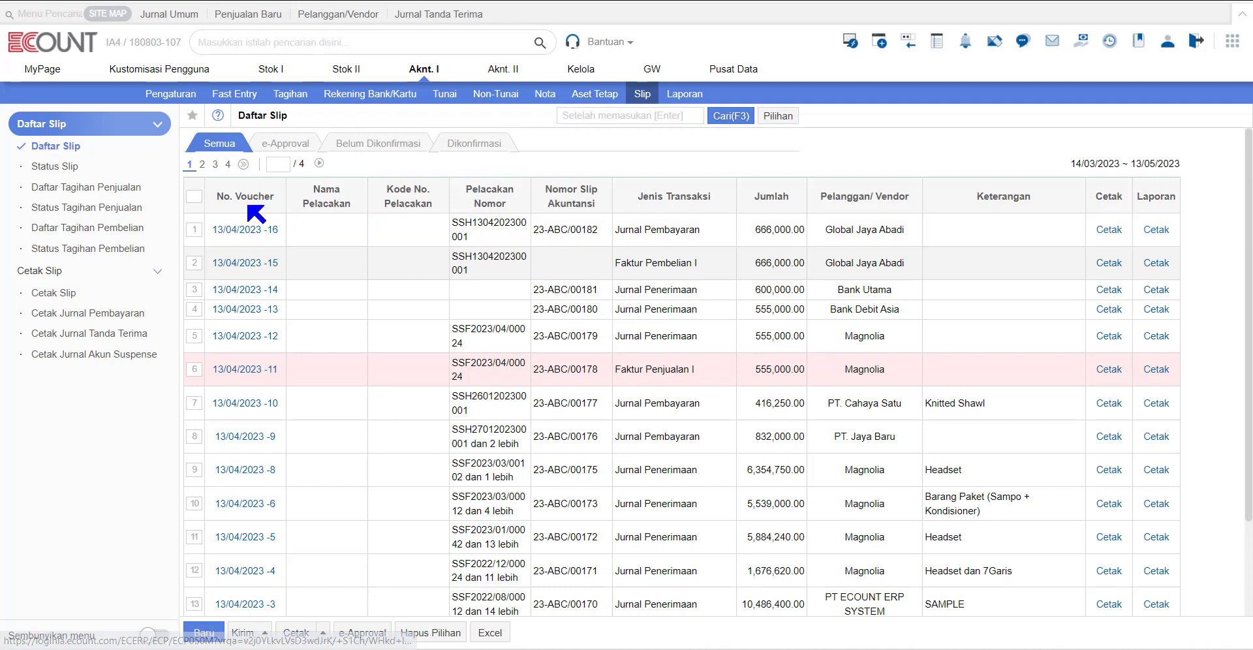
{"action": "left_click", "coordinate": [242, 231]}
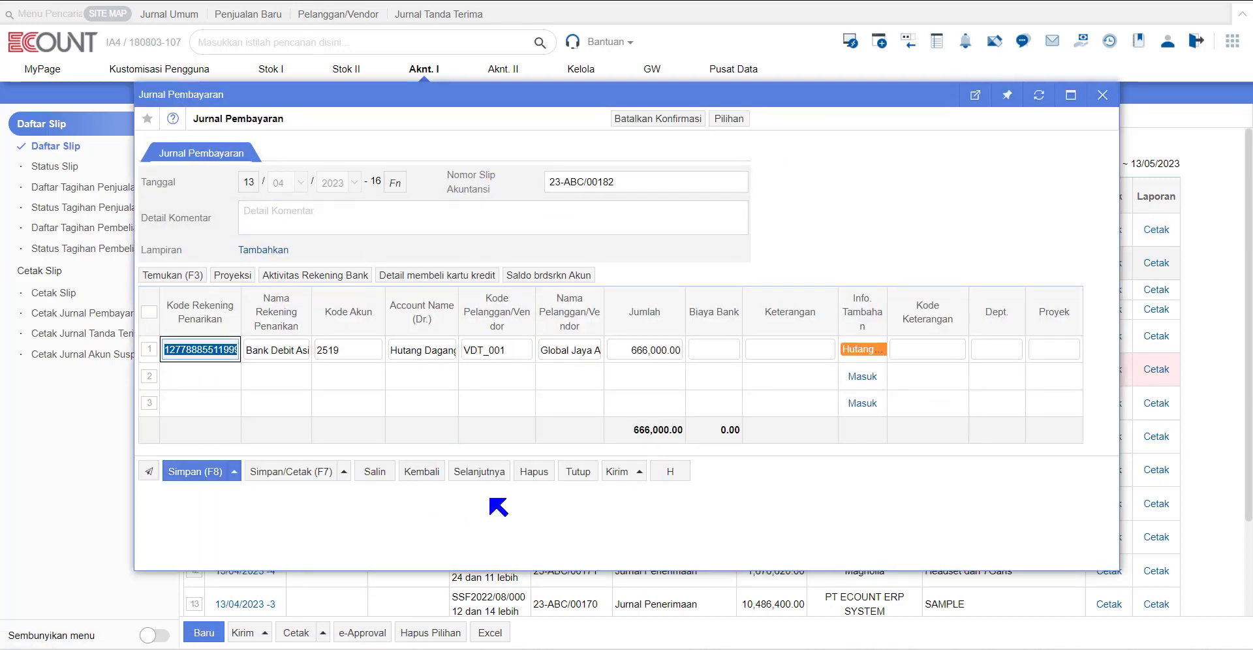
{"action": "left_click", "coordinate": [577, 472]}
Step: Refresh Daftar Cek Keluar and review the payment journal behind Global Jaya Abadi's issued check
{"action": "left_click", "coordinate": [98, 1]}
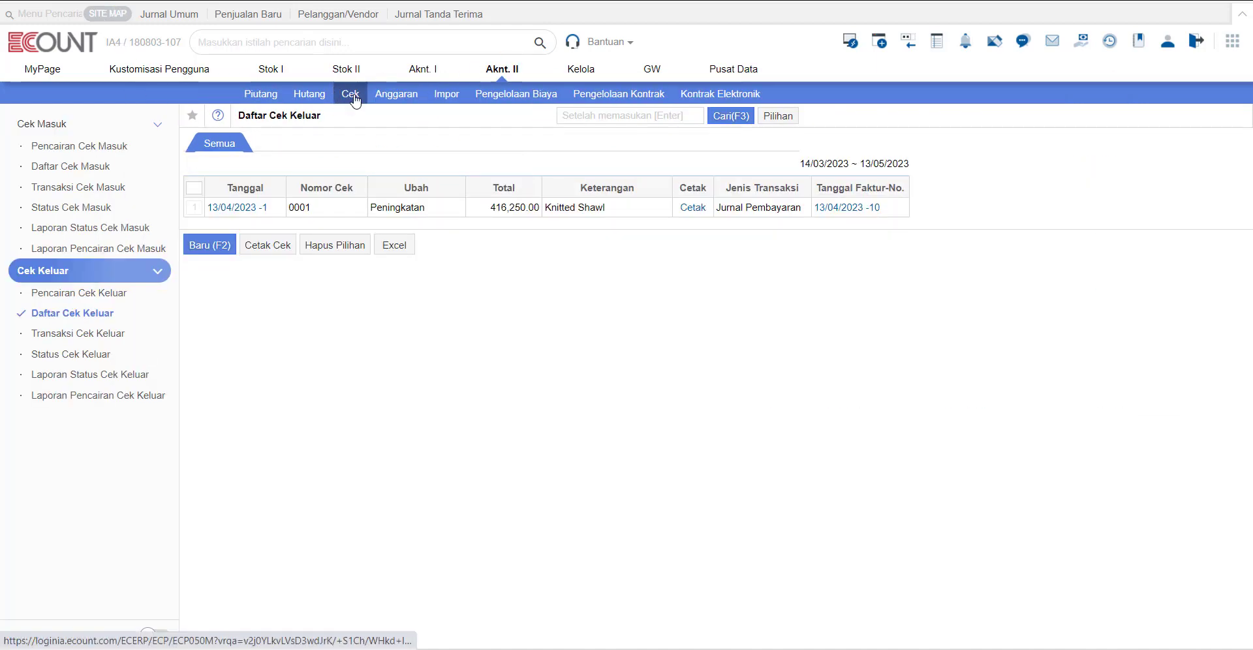
{"action": "left_click", "coordinate": [83, 318]}
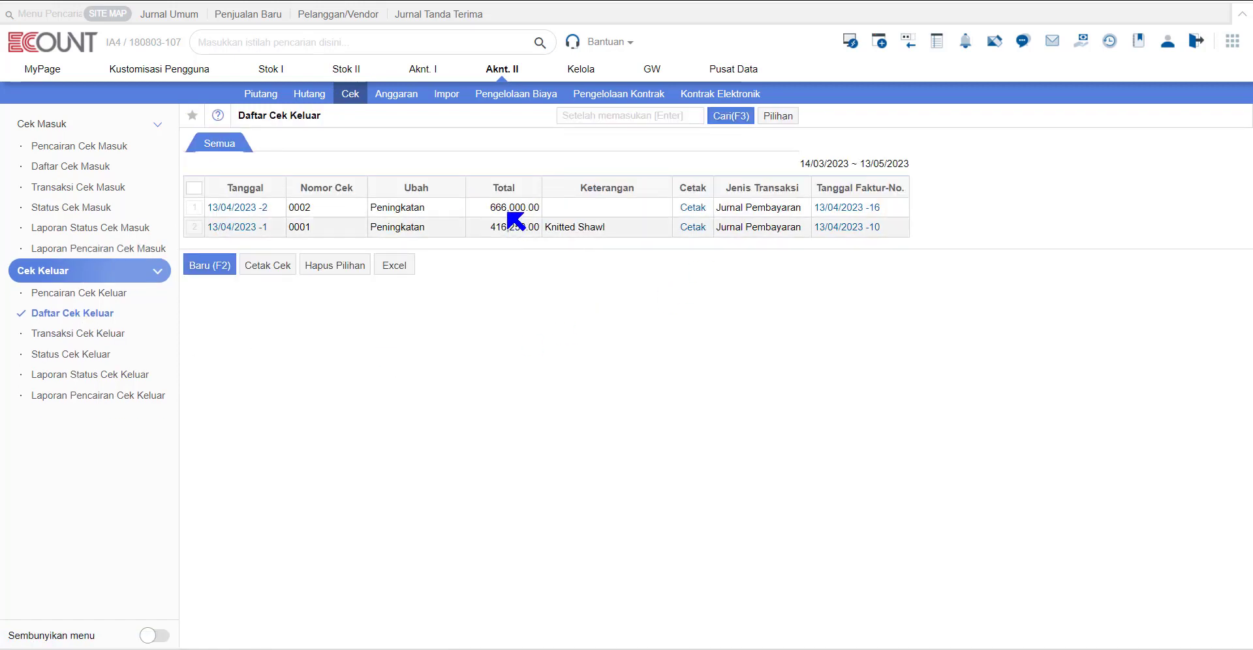
{"action": "left_click", "coordinate": [254, 210]}
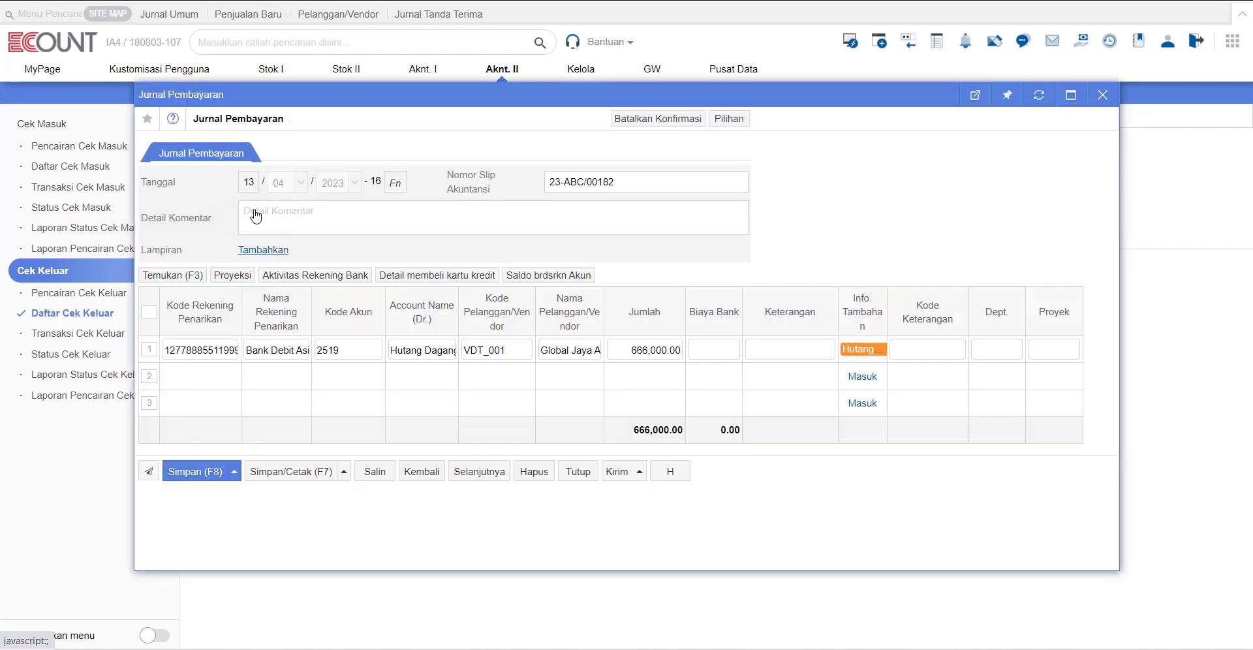
{"action": "left_click", "coordinate": [1102, 95]}
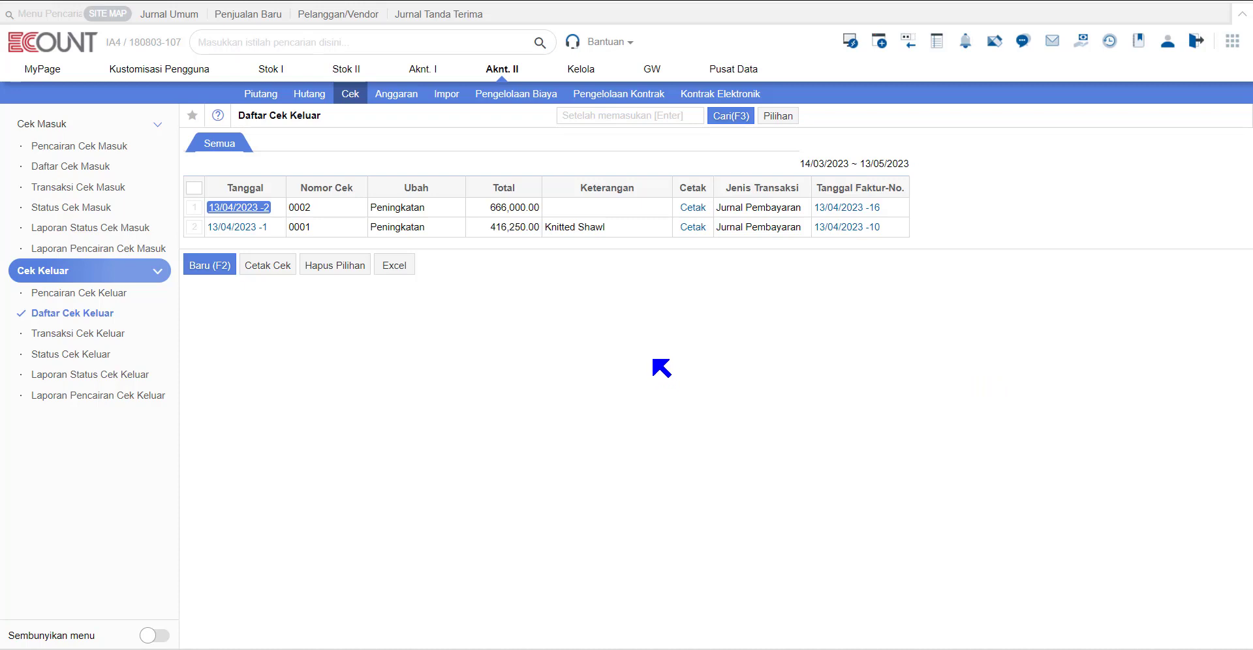
Step: Clear Global Jaya Abadi's issued check in Pencairan Cek Keluar with a payment journal using Bank Debit Asia, and save the journal
{"action": "left_click", "coordinate": [89, 294]}
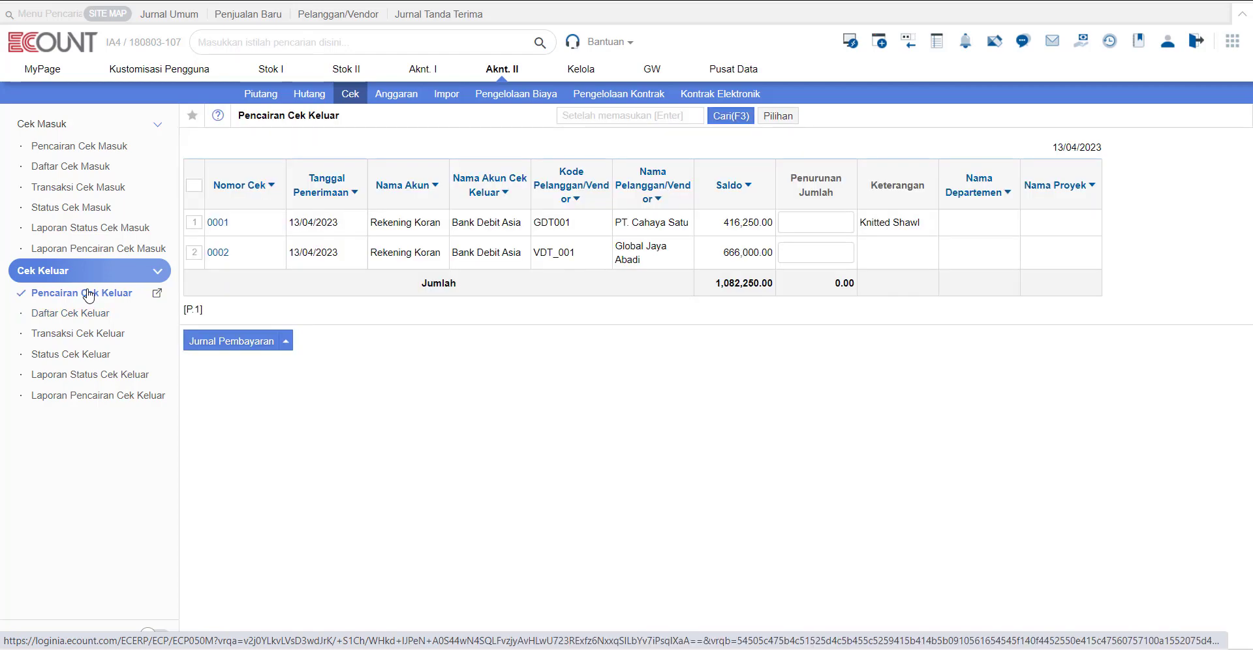
{"action": "left_click", "coordinate": [194, 253]}
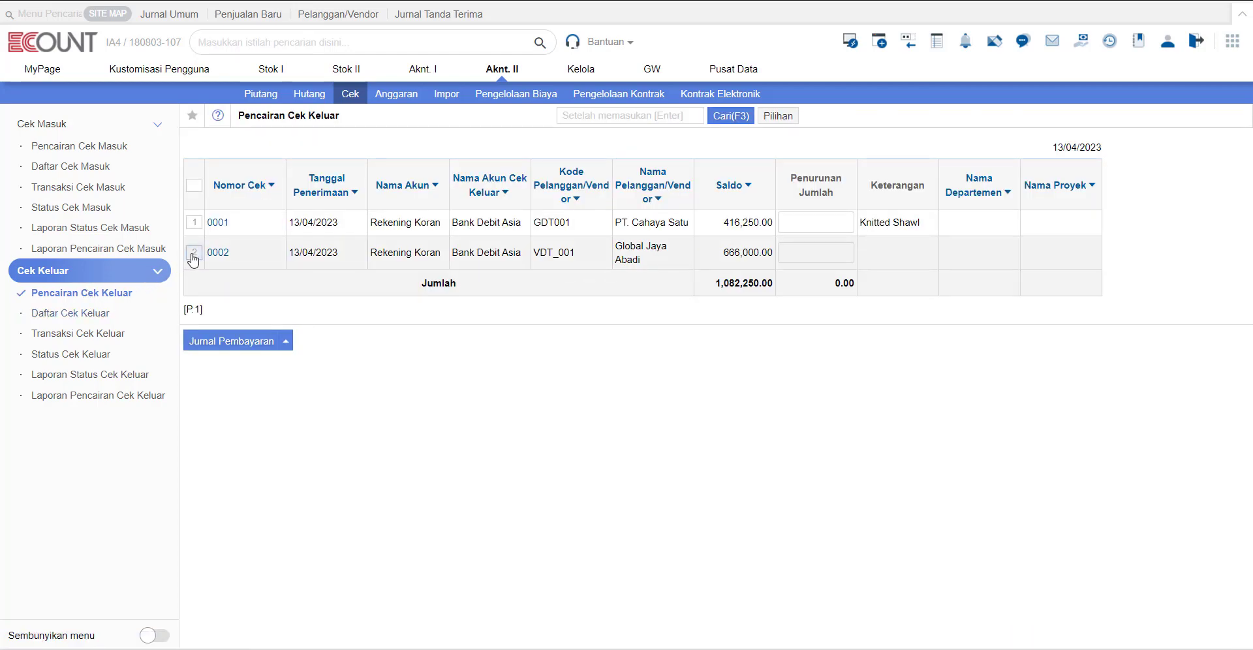
{"action": "left_click", "coordinate": [224, 350]}
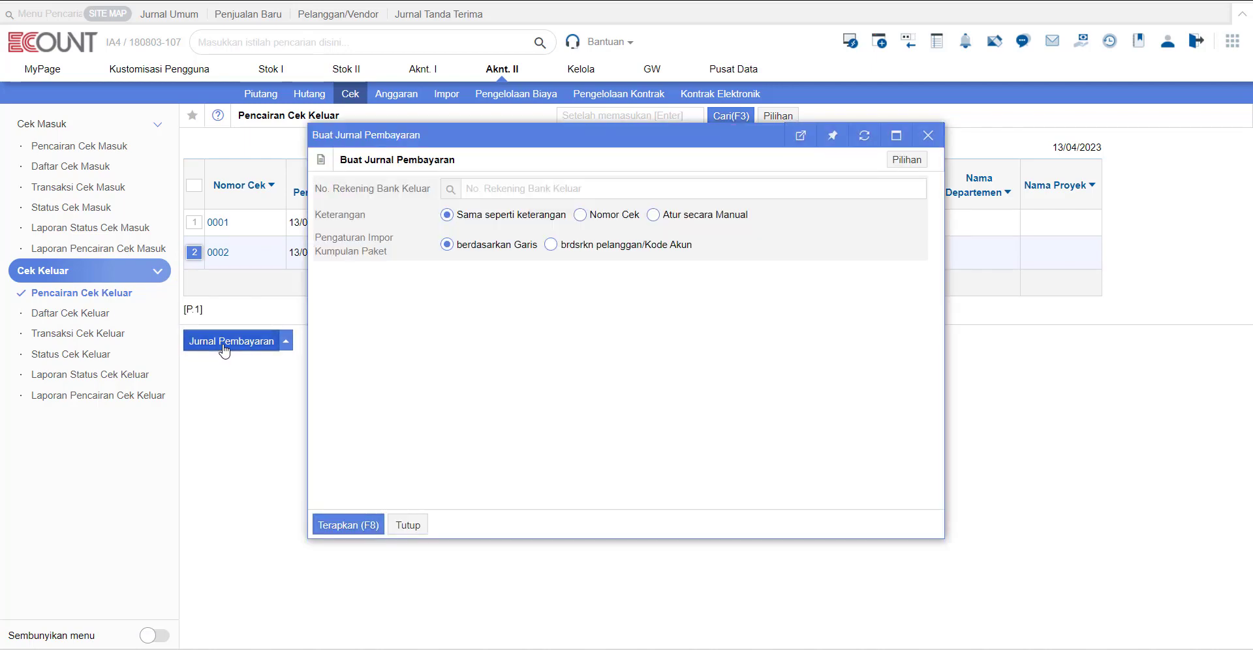
{"action": "left_click", "coordinate": [450, 191]}
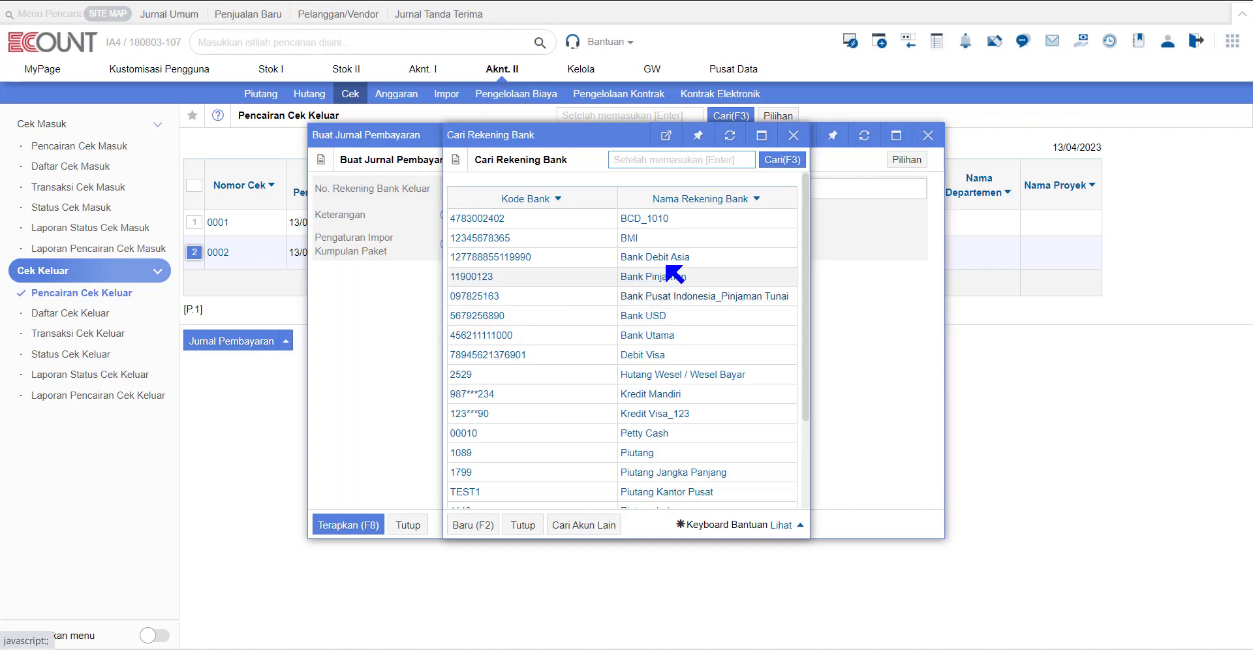
{"action": "left_click", "coordinate": [679, 257]}
{"action": "left_click", "coordinate": [357, 526]}
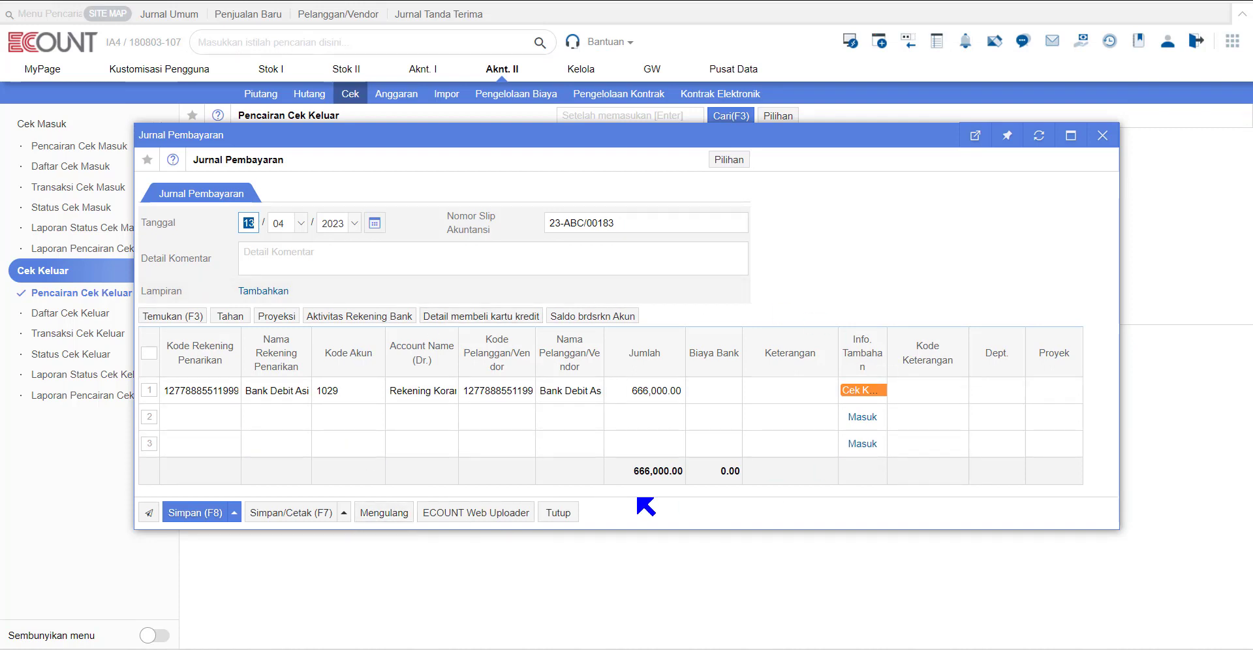
{"action": "left_click", "coordinate": [693, 515]}
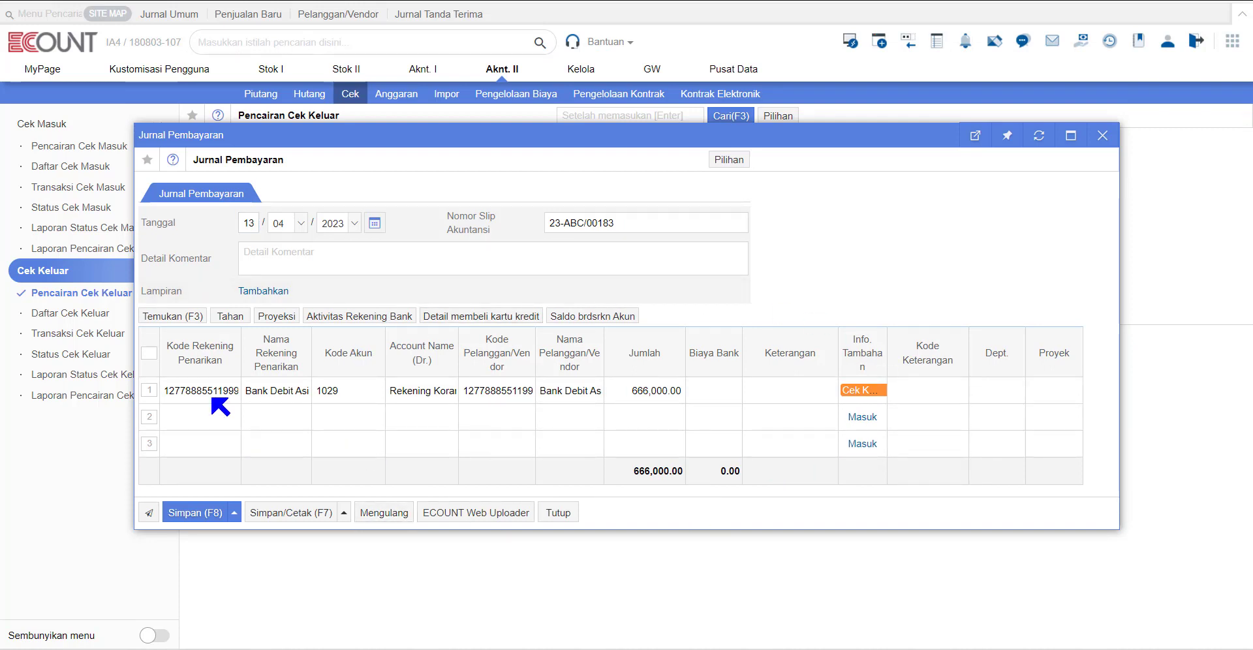
{"action": "left_click", "coordinate": [193, 514]}
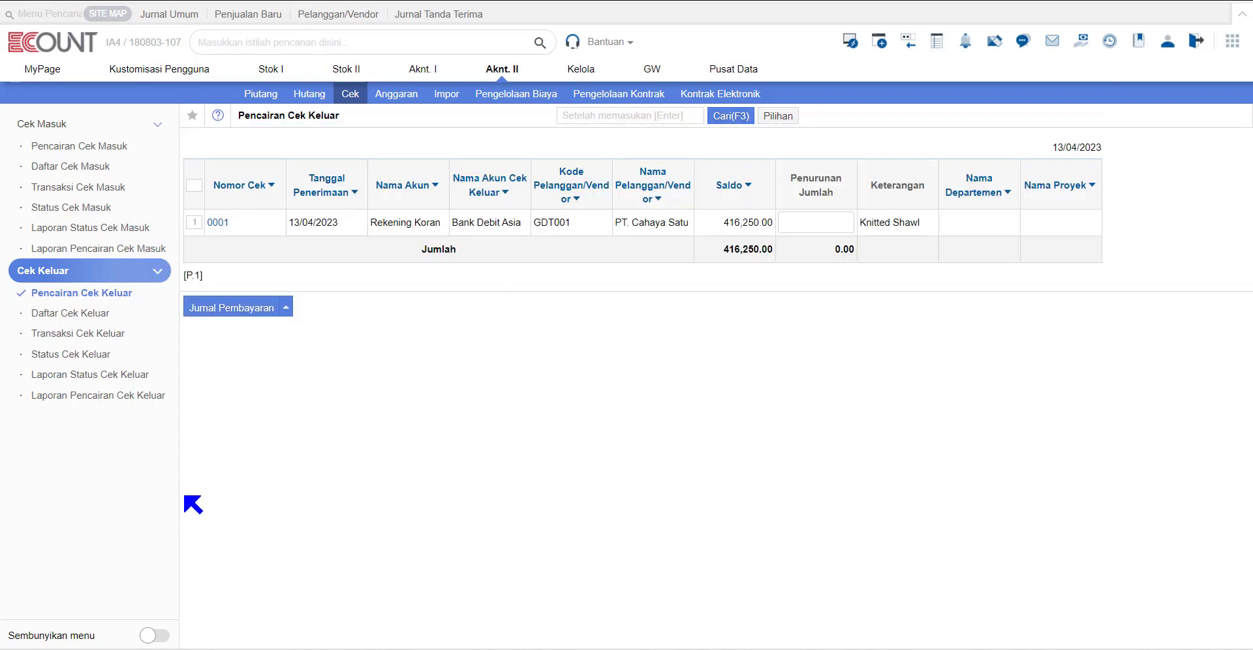
Step: Review the Penurunan and Peningkatan entries of Global Jaya Abadi's check in Daftar Cek Keluar
{"action": "left_click", "coordinate": [92, 318]}
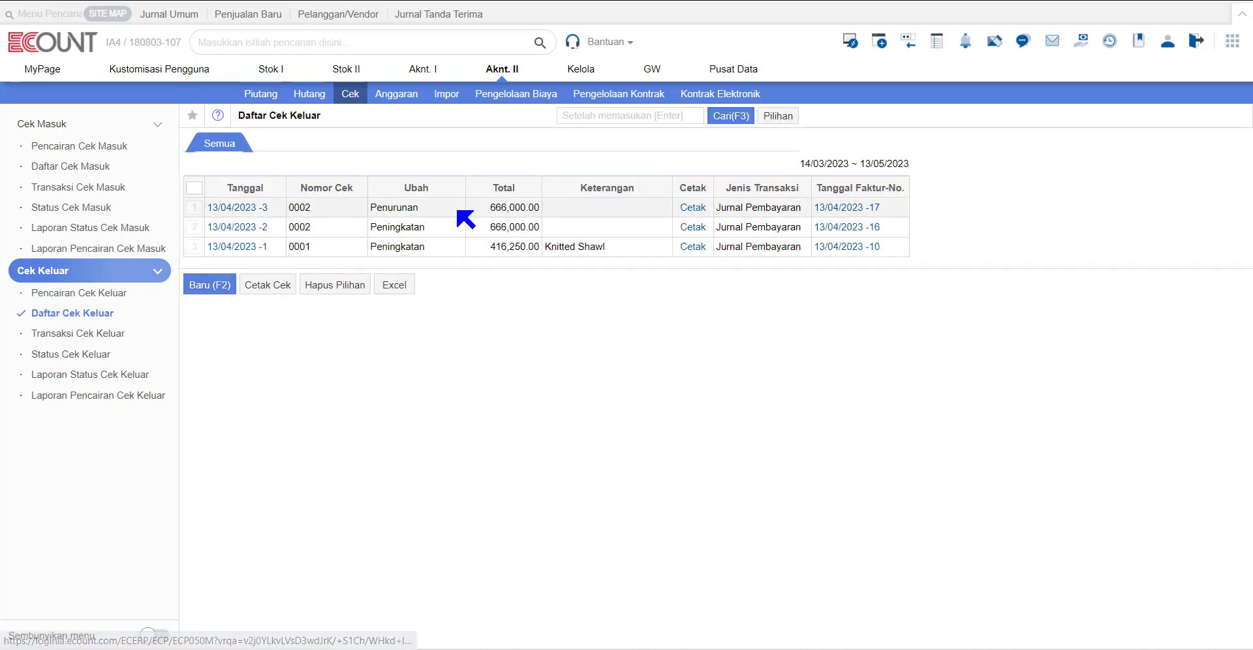
{"action": "double_click", "coordinate": [401, 210]}
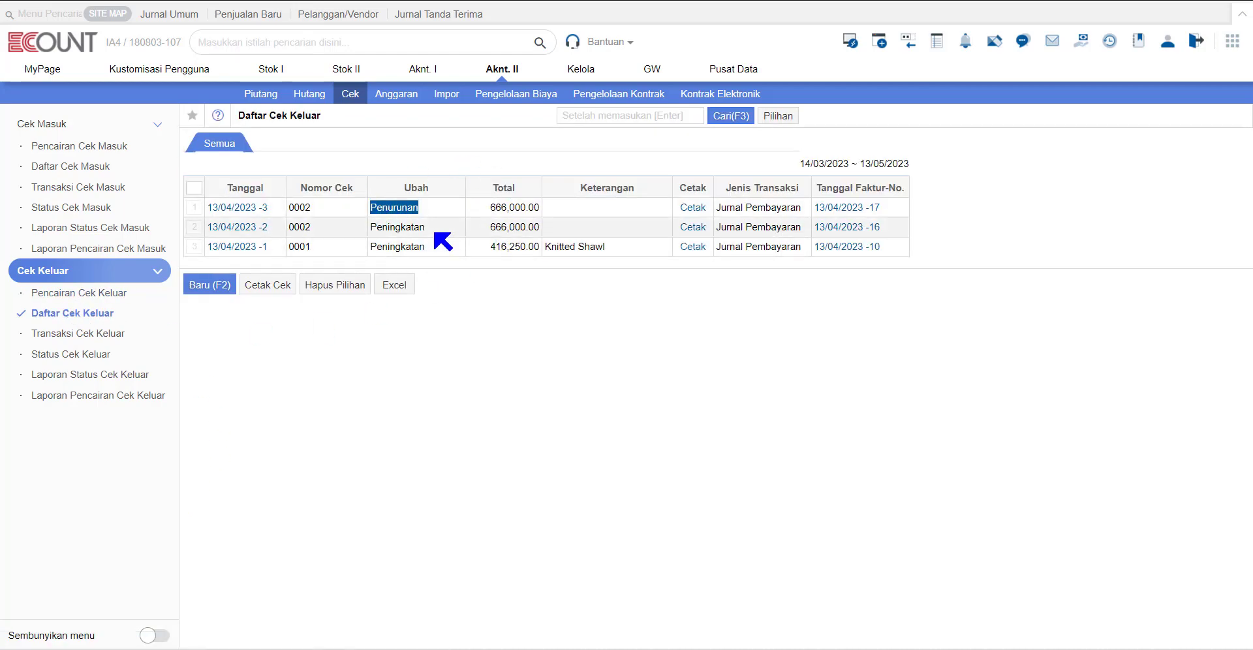
{"action": "left_click", "coordinate": [435, 233]}
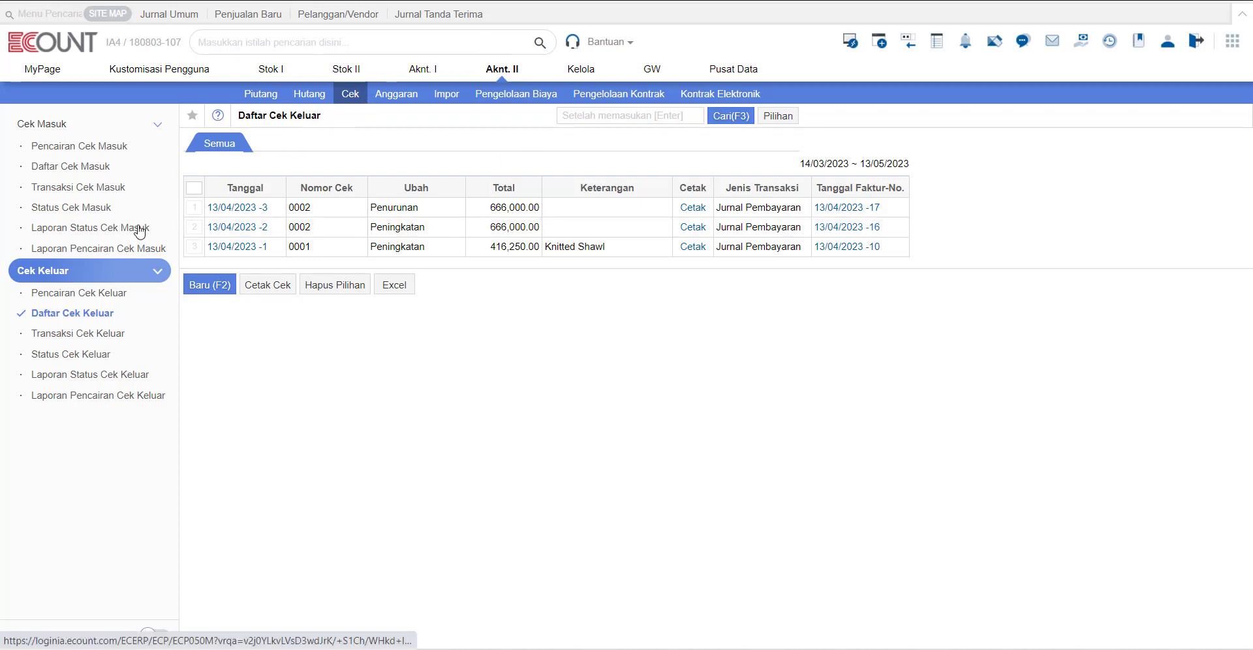
Step: Record a new Peningkatan outgoing check 0003 for Cafe Vanilla, drawn on Bank Utama for 150,000, and save it
{"action": "left_click", "coordinate": [210, 285]}
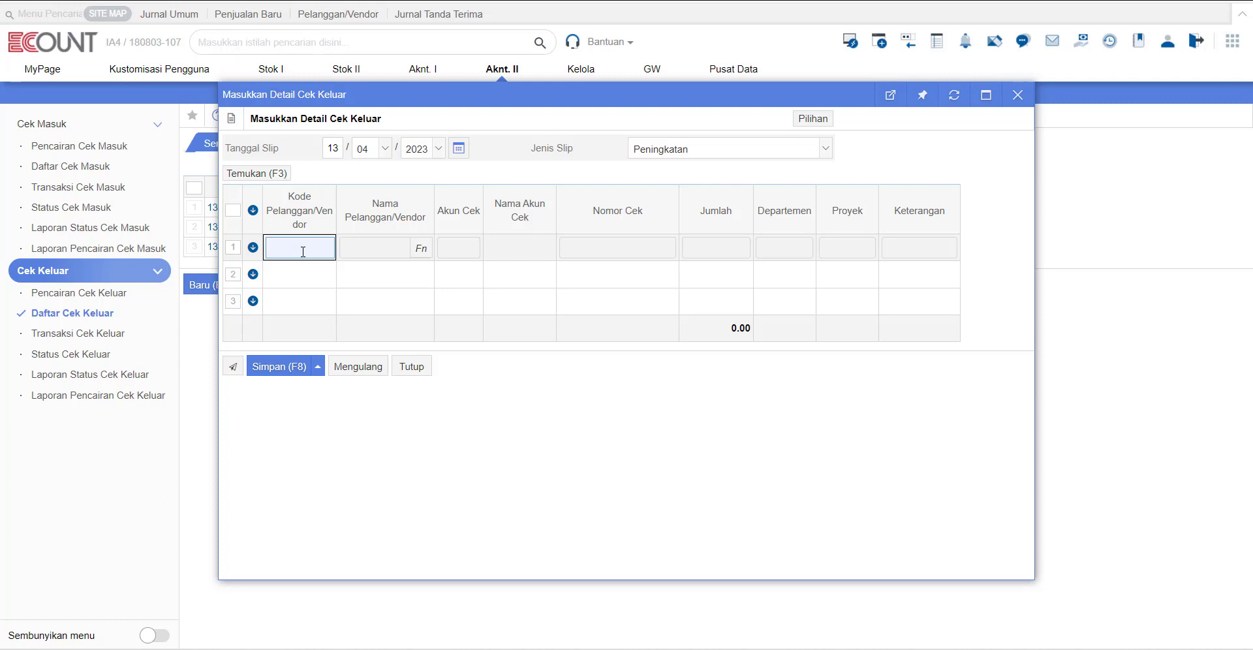
{"action": "key", "text": "Return"}
{"action": "left_click", "coordinate": [286, 365]}
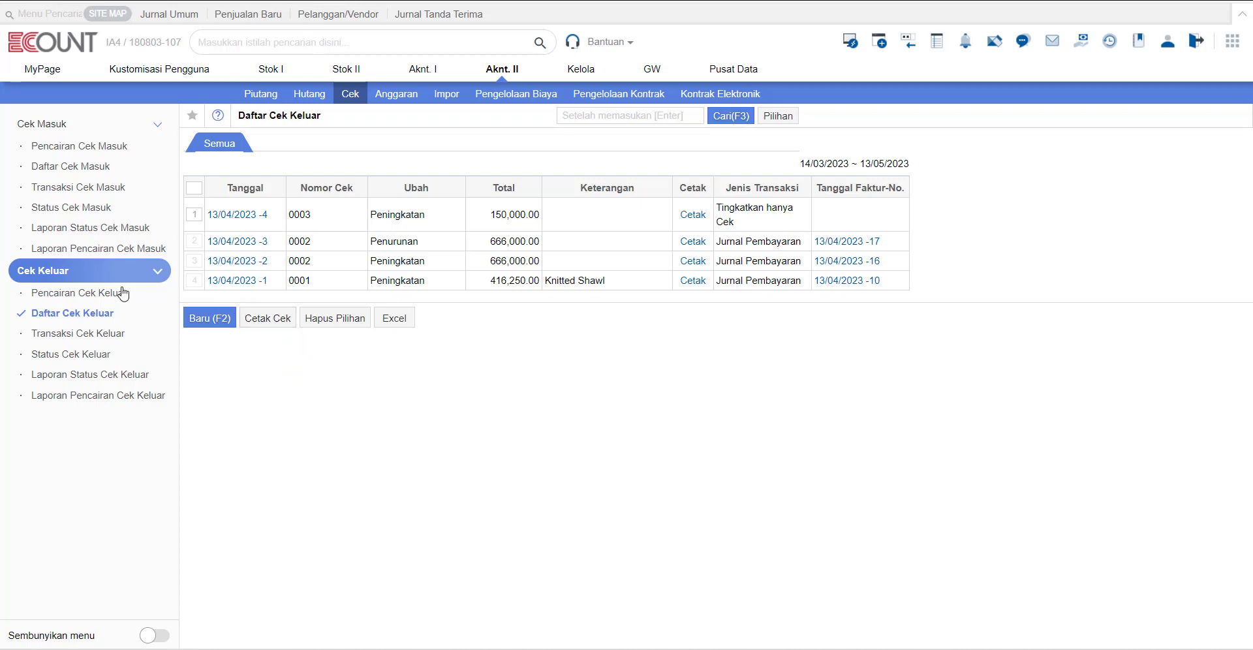
Step: Clear Cafe Vanilla's 150,000 check with a payment journal using Bank Utama, save it, and reopen Daftar Cek Keluar
{"action": "left_click", "coordinate": [96, 294]}
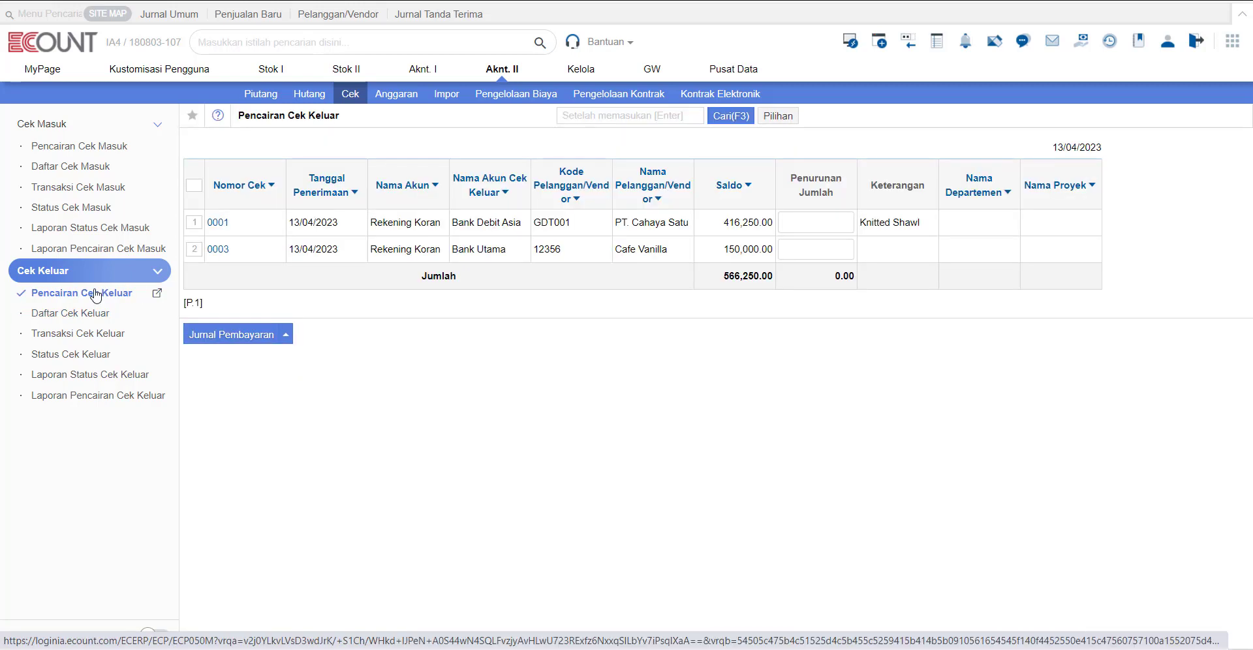
{"action": "left_click", "coordinate": [195, 250]}
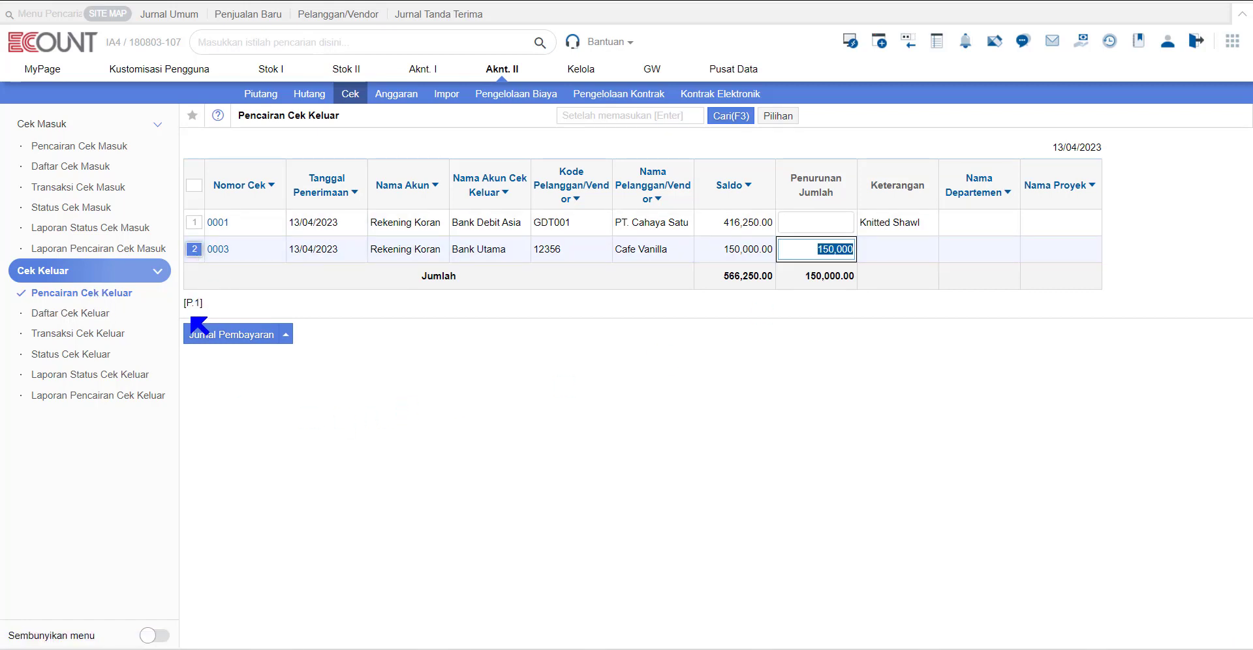
{"action": "left_click", "coordinate": [210, 335]}
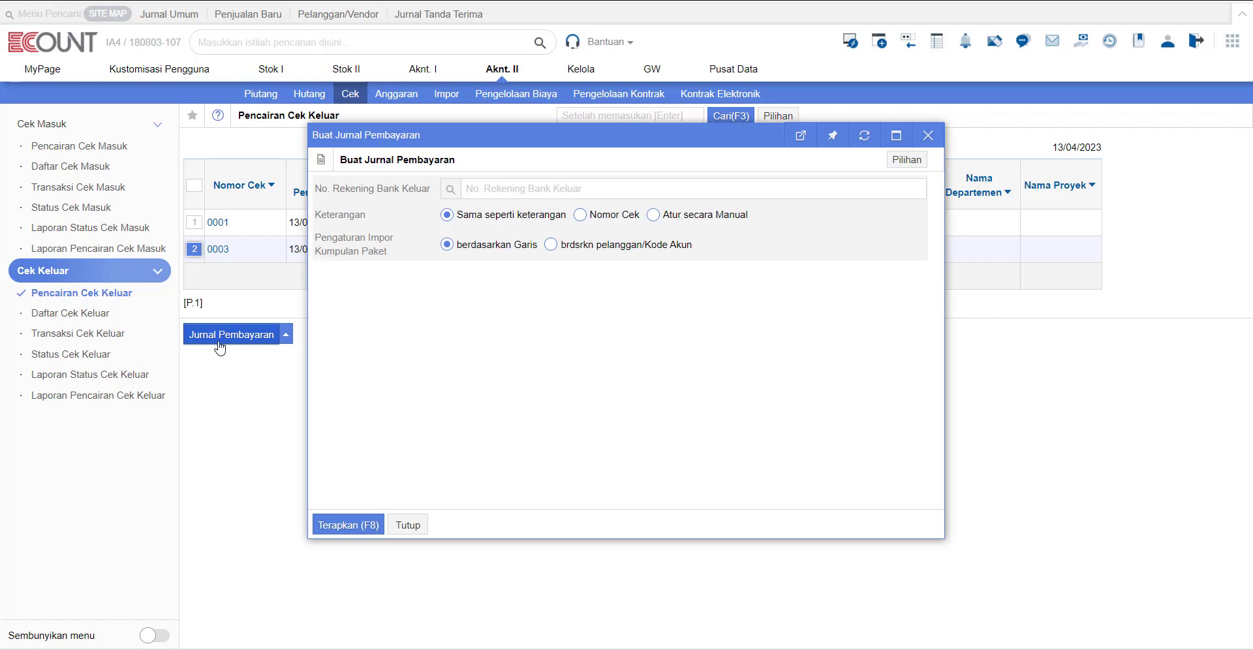
{"action": "left_click", "coordinate": [451, 191]}
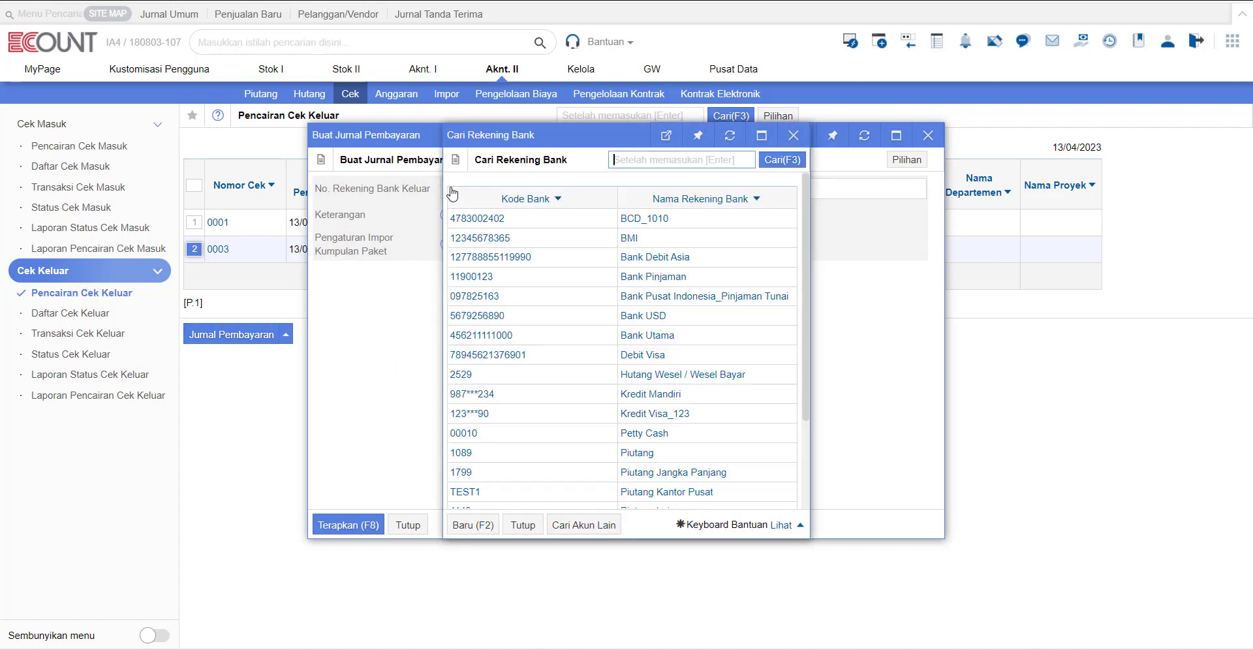
{"action": "left_click", "coordinate": [656, 335]}
{"action": "left_click", "coordinate": [339, 522]}
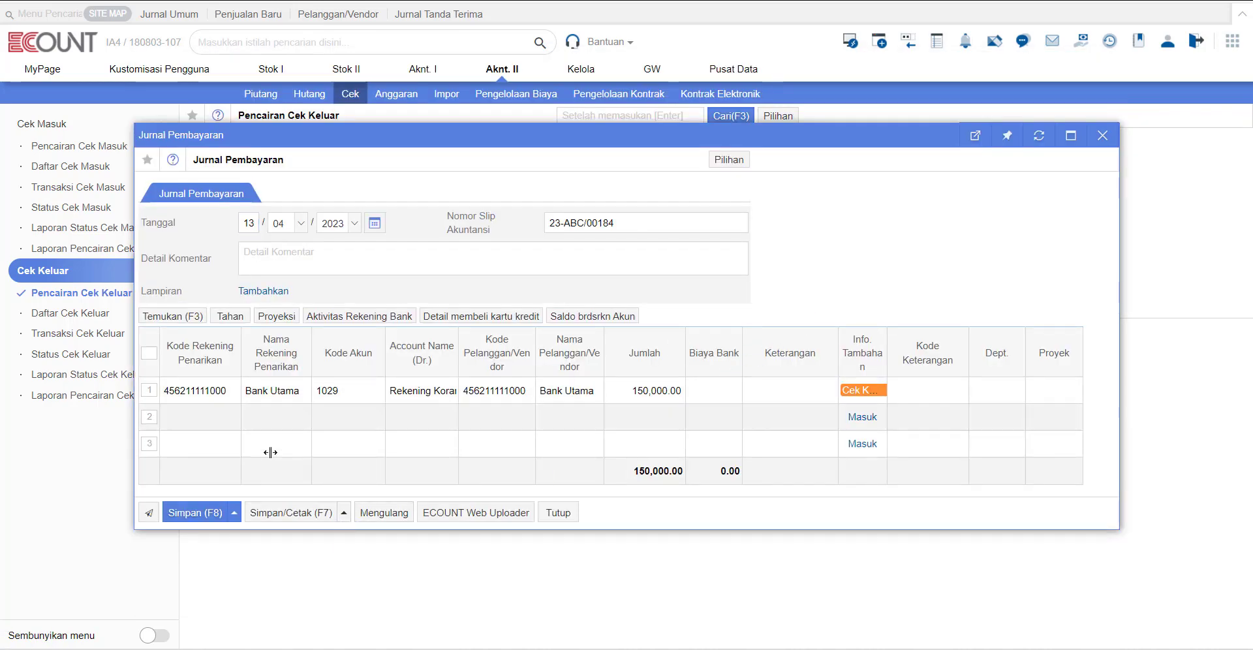
{"action": "left_click", "coordinate": [187, 514]}
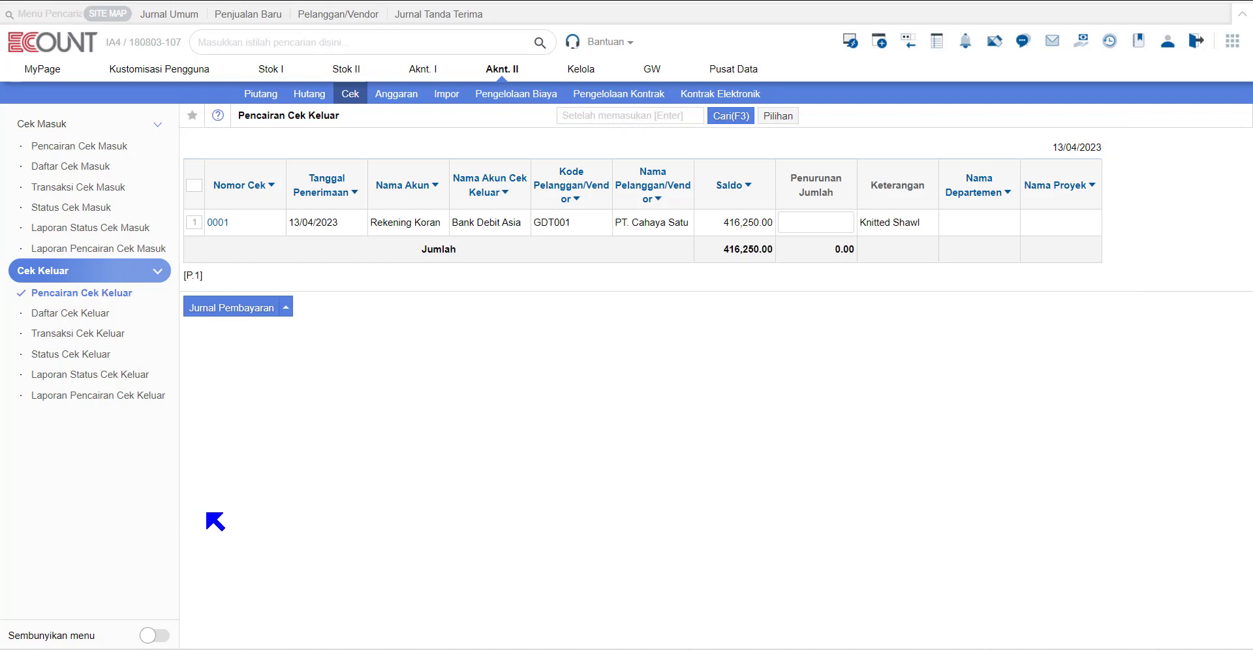
{"action": "left_click", "coordinate": [85, 317]}
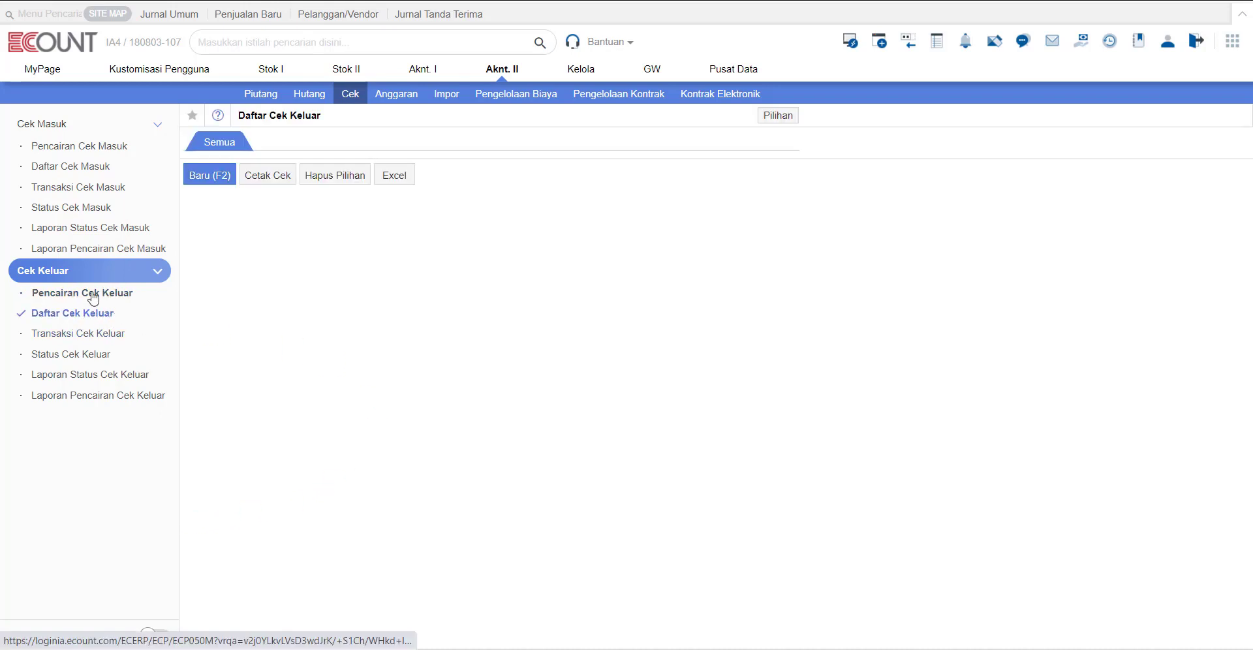